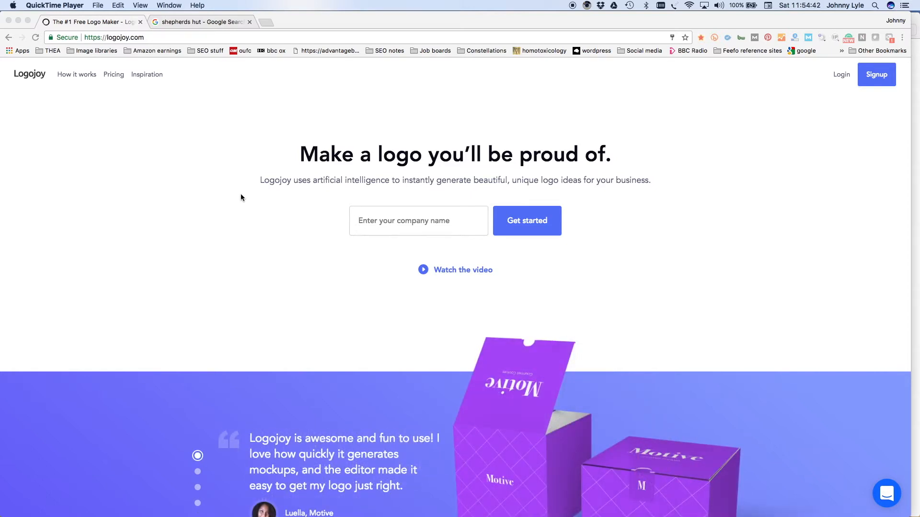
# Review the Logojoy home page's testimonials, customer statistics, free-to-make offer and sample customer logos.
pyautogui.scroll(-3, 240, 195)
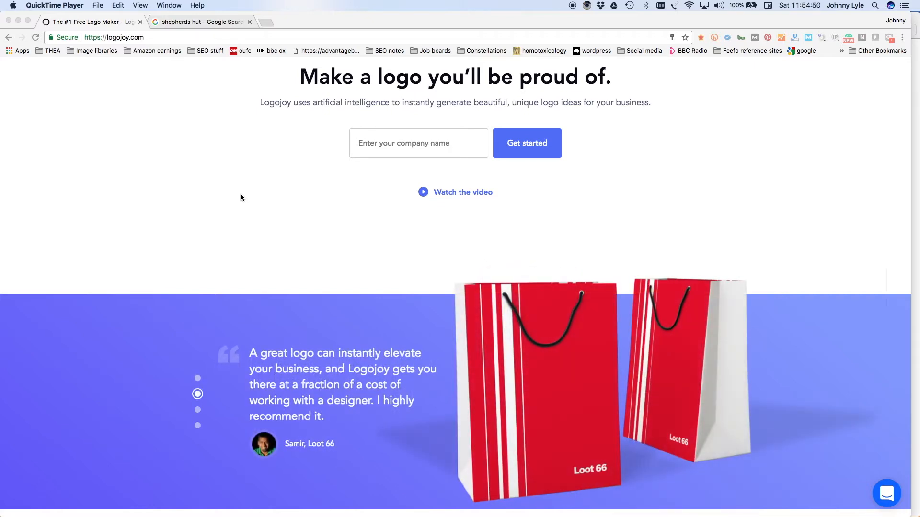
pyautogui.scroll(-10, 240, 195)
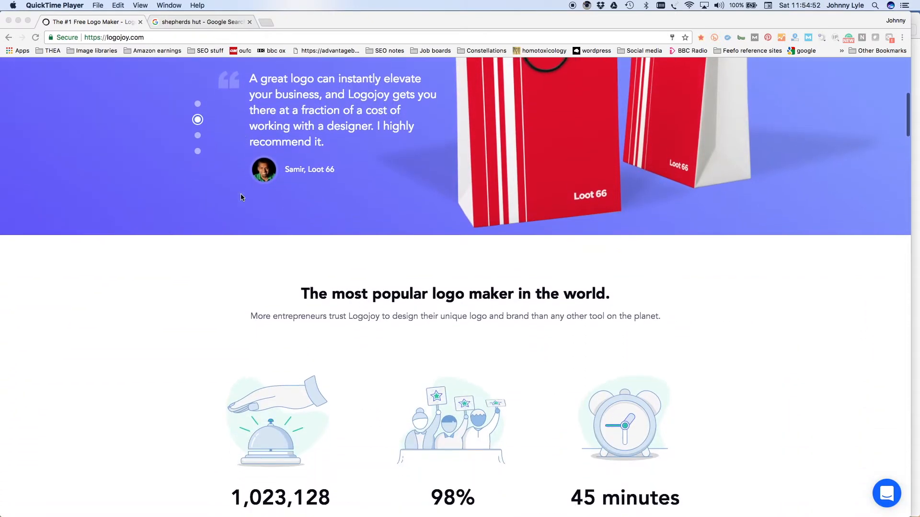
pyautogui.scroll(-3, 241, 197)
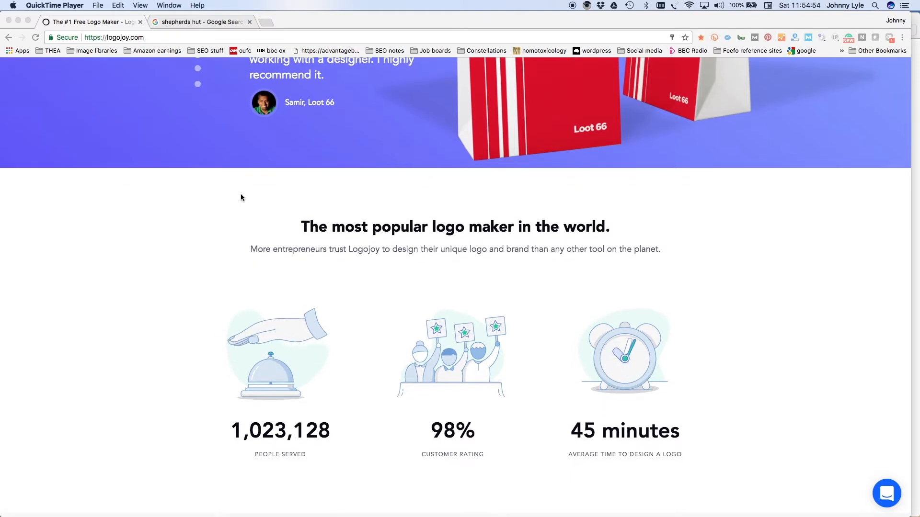
pyautogui.scroll(-3, 241, 197)
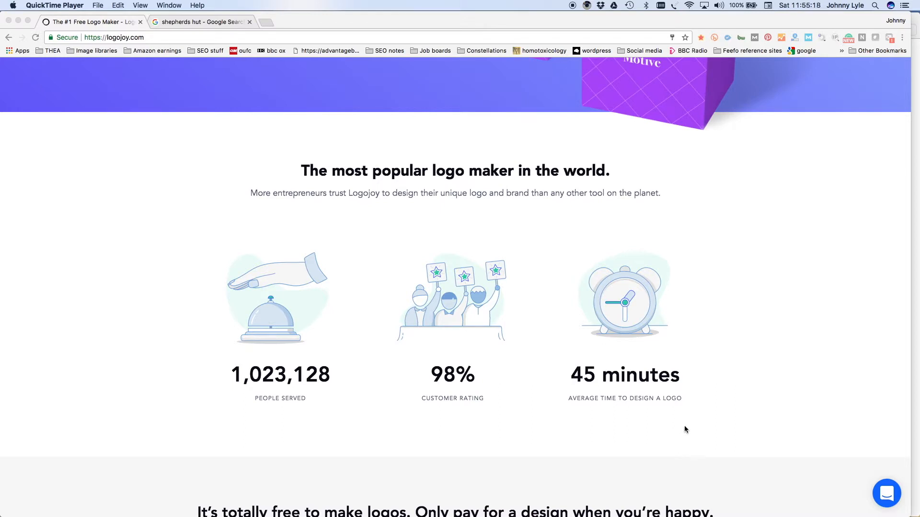
pyautogui.scroll(-5, 684, 429)
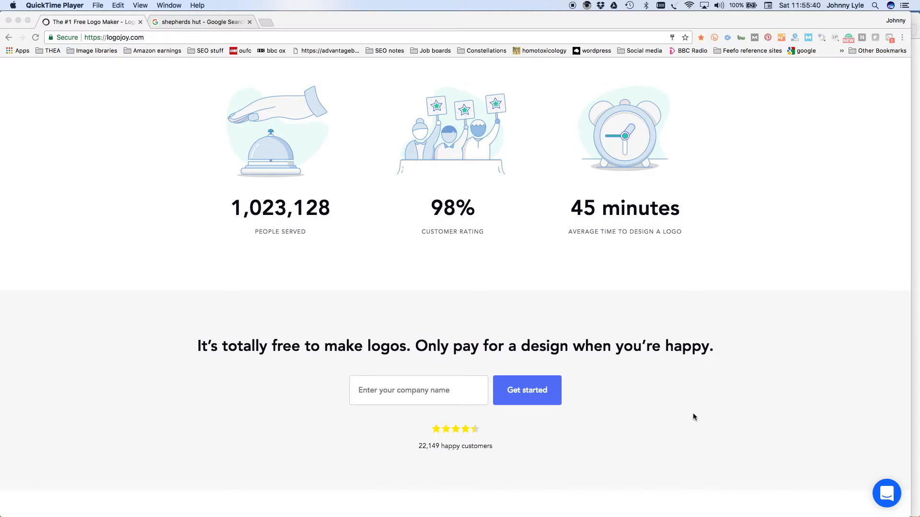
pyautogui.scroll(-4, 693, 414)
pyautogui.scroll(-8, 693, 414)
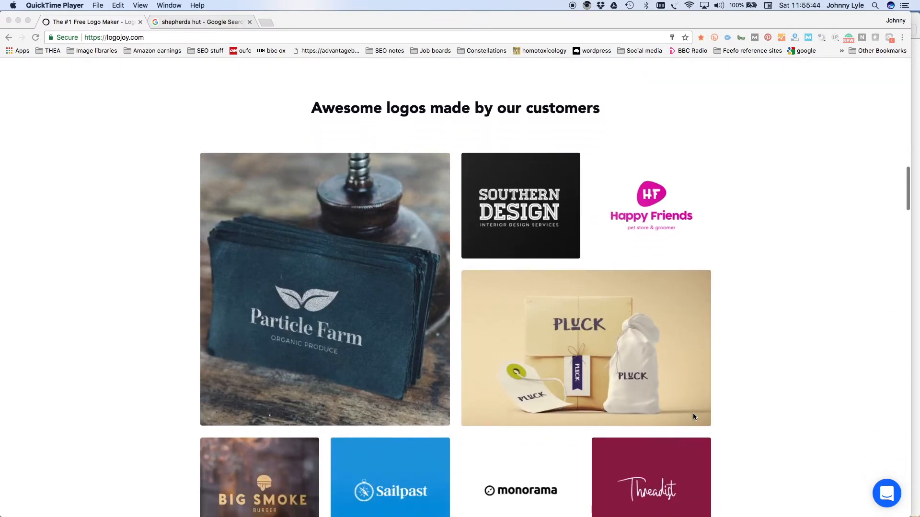
pyautogui.scroll(-2, 693, 413)
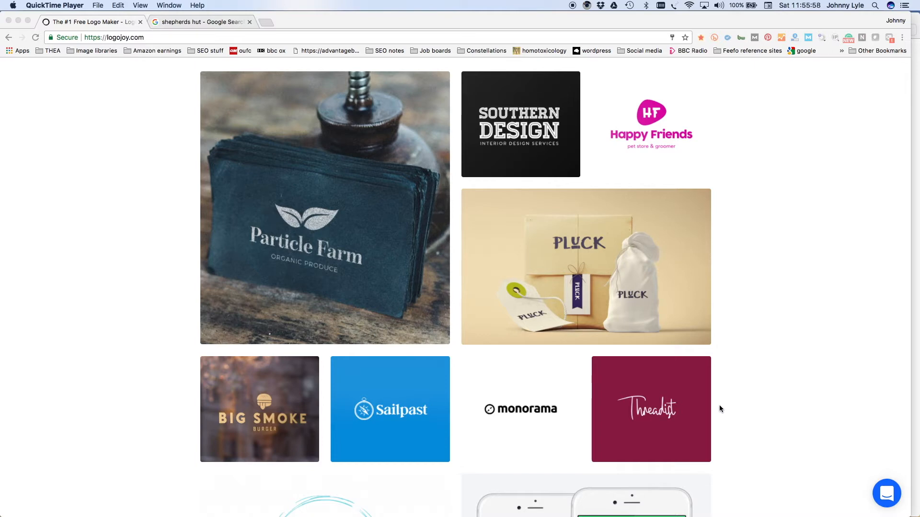
pyautogui.scroll(-6, 720, 406)
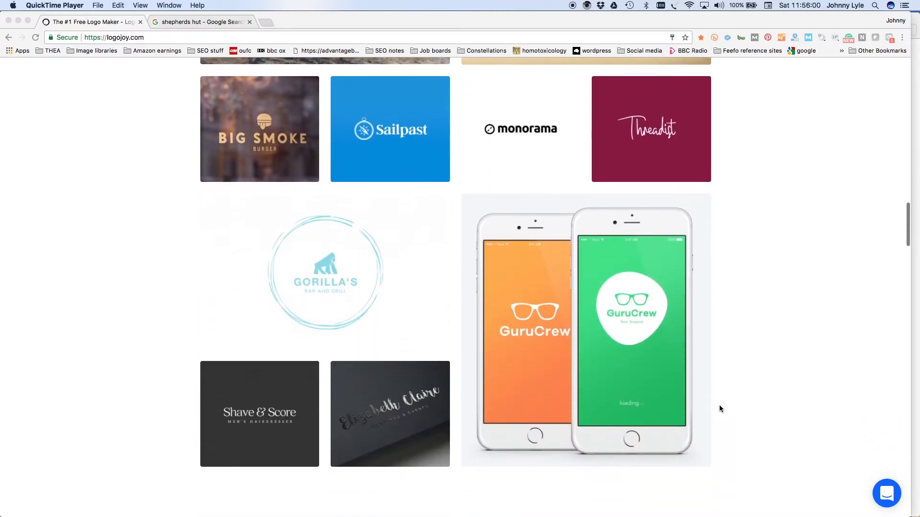
pyautogui.scroll(-3, 720, 409)
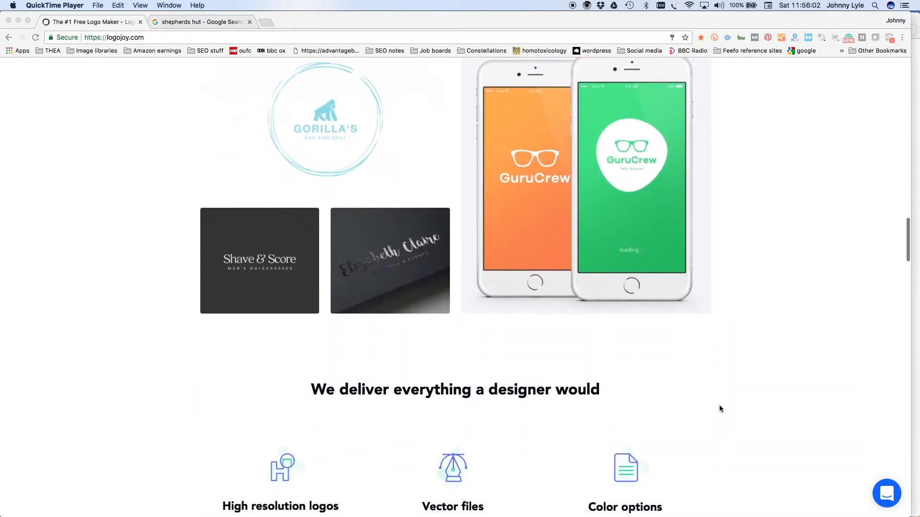
# Review the home page's deliverables list, support team, design articles and blog posts, and return to the beginning of the page.
pyautogui.scroll(-5, 719, 408)
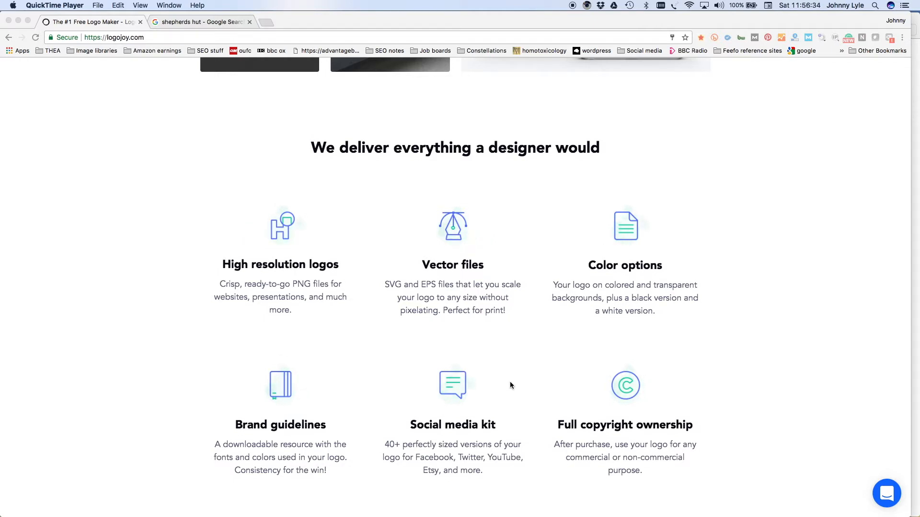
pyautogui.scroll(-5, 510, 385)
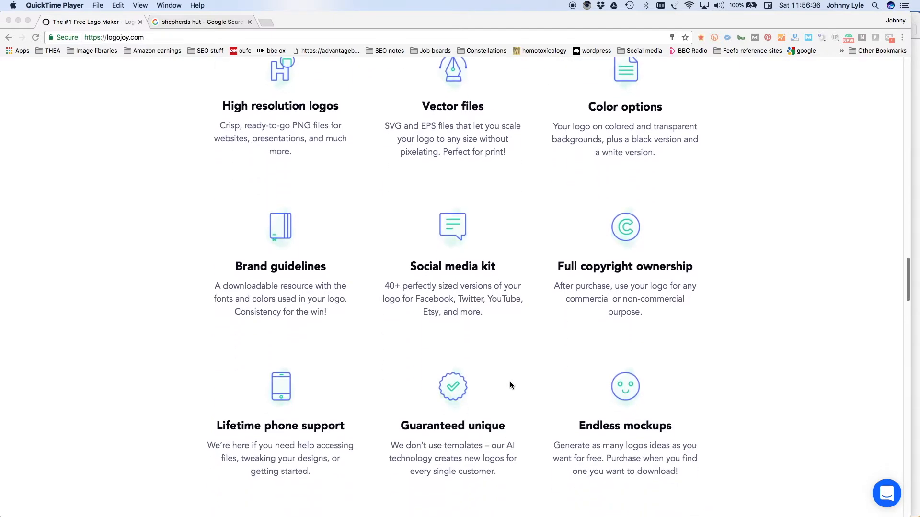
pyautogui.scroll(-1, 510, 383)
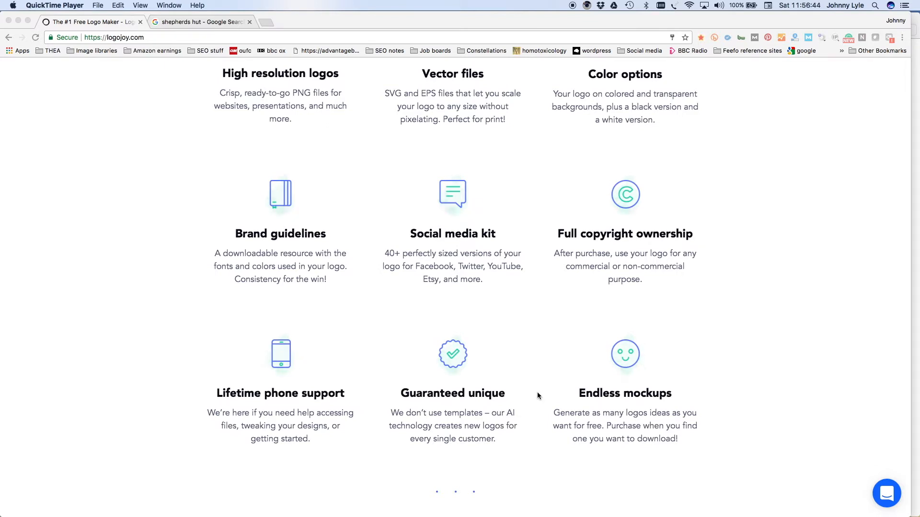
pyautogui.scroll(-2, 537, 396)
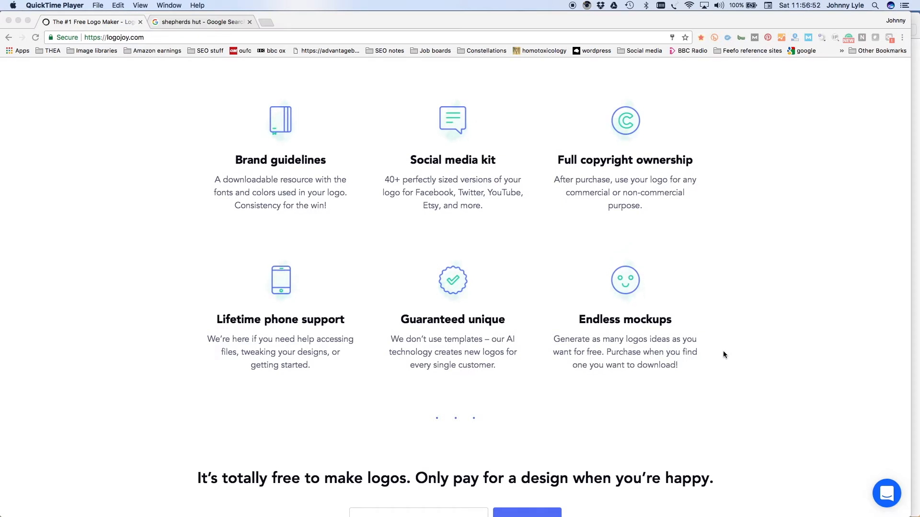
pyautogui.scroll(-5, 724, 355)
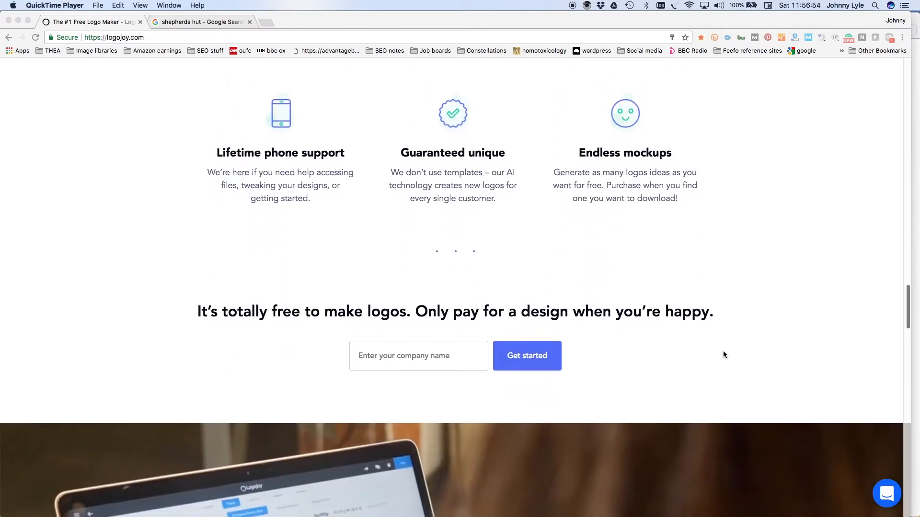
pyautogui.scroll(-10, 724, 352)
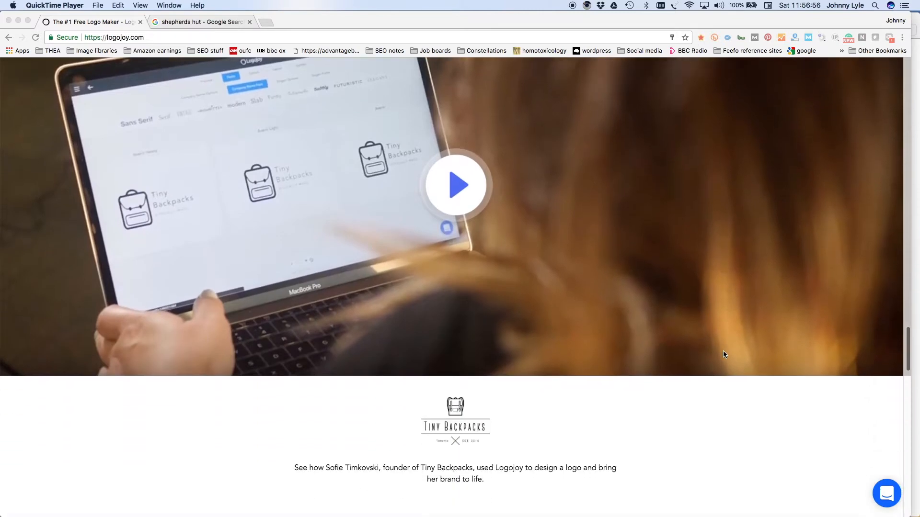
pyautogui.scroll(-8, 724, 355)
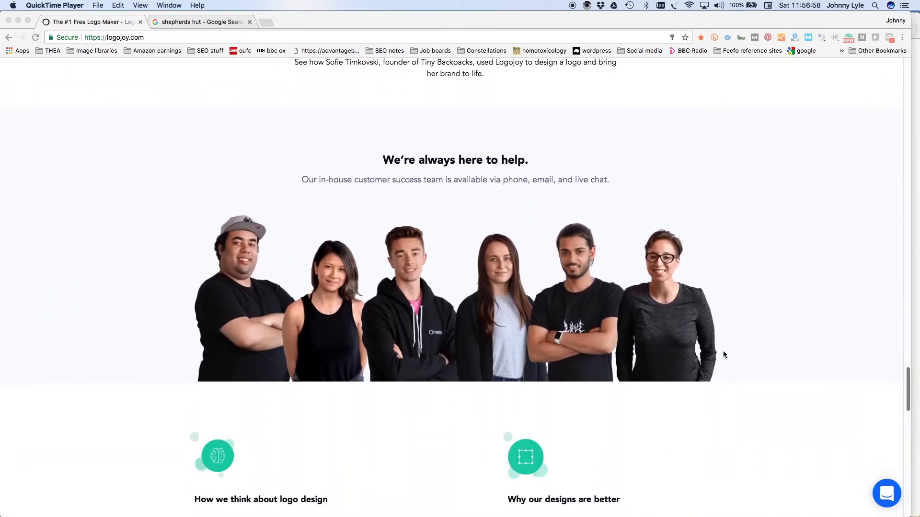
pyautogui.scroll(-3, 723, 354)
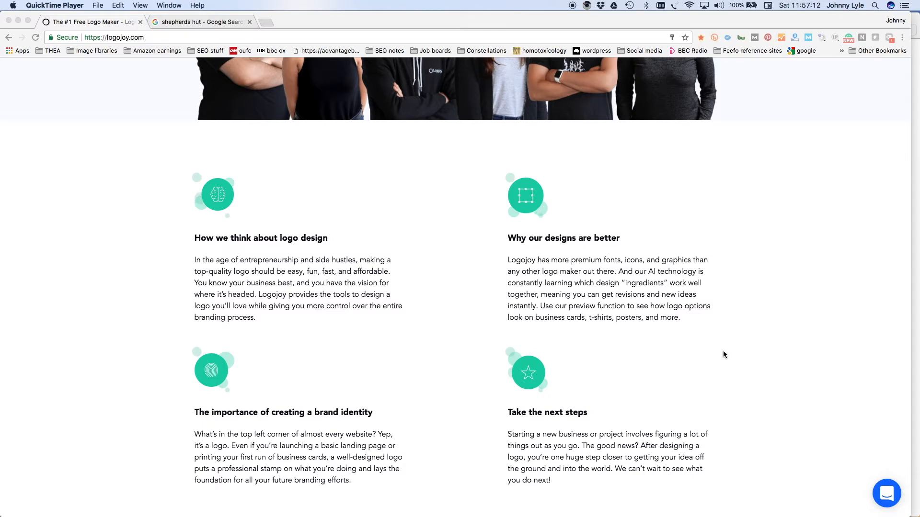
pyautogui.scroll(-3, 724, 351)
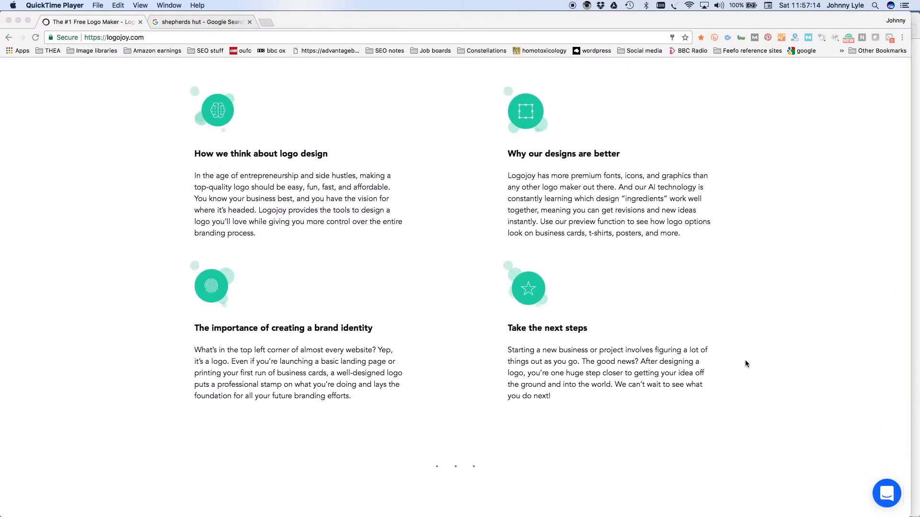
pyautogui.scroll(-10, 770, 359)
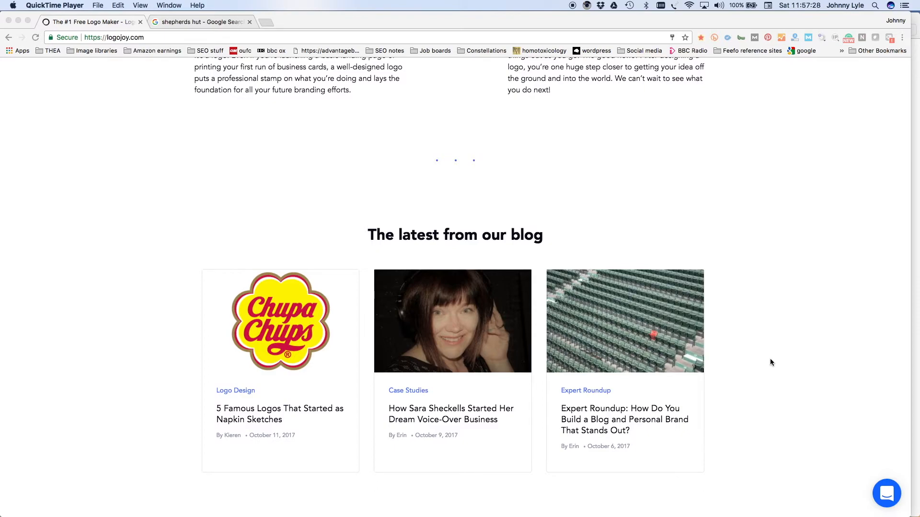
pyautogui.scroll(20, 770, 359)
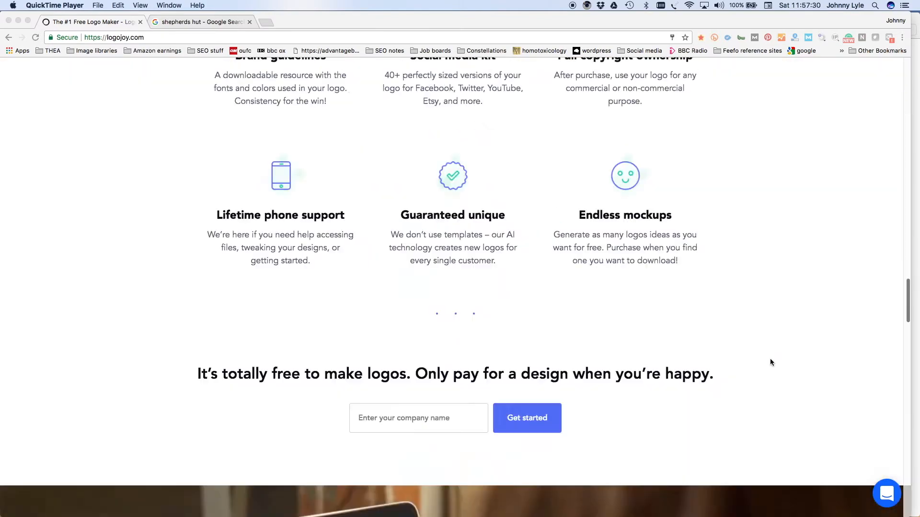
pyautogui.scroll(20, 769, 362)
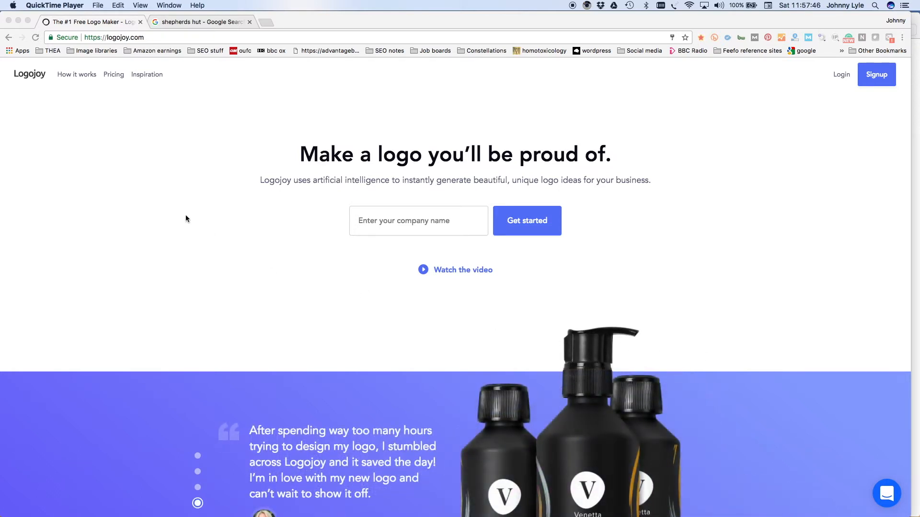
# Open the Logojoy pricing page and compare what the Basic, Premium and Enterprise packages include.
pyautogui.click(114, 76)
pyautogui.click(116, 78)
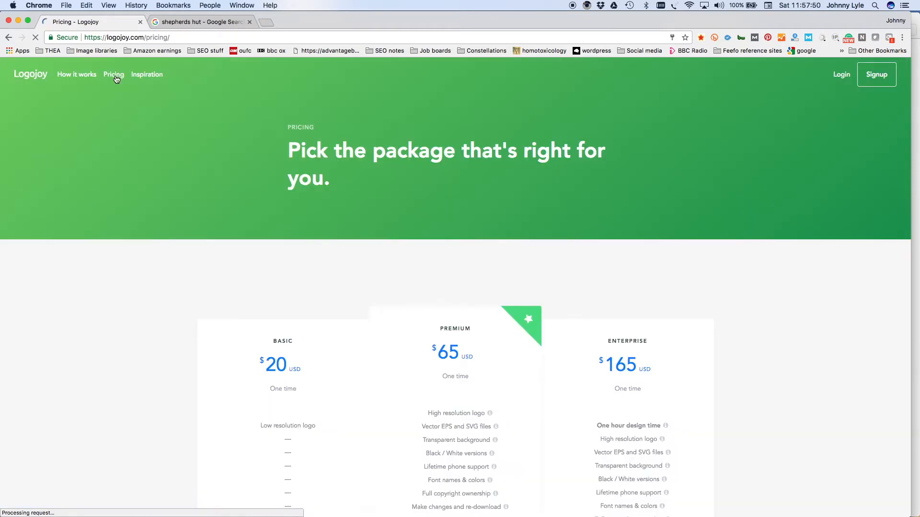
pyautogui.scroll(-3, 128, 254)
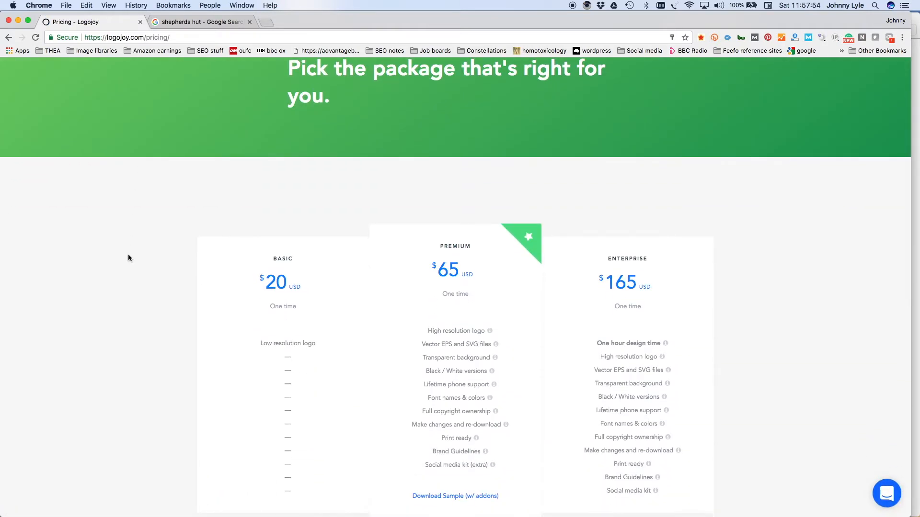
pyautogui.scroll(-2, 129, 258)
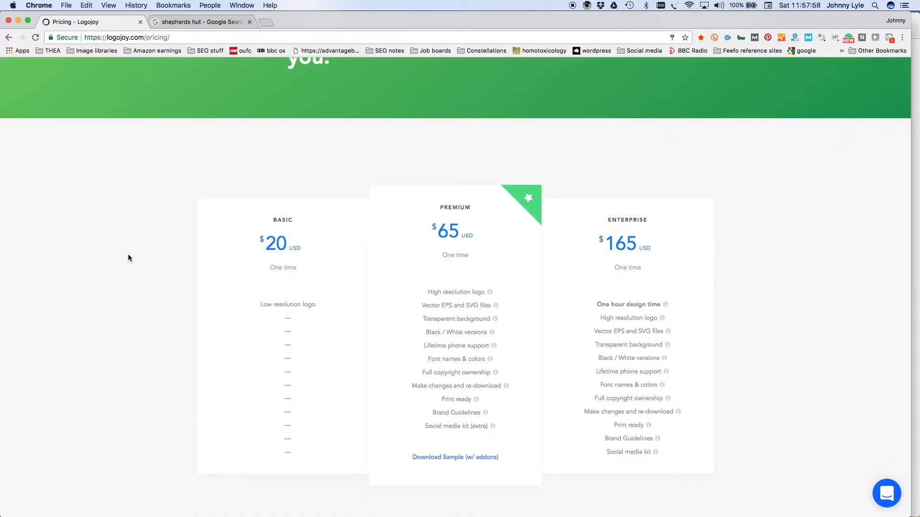
pyautogui.scroll(-1, 128, 258)
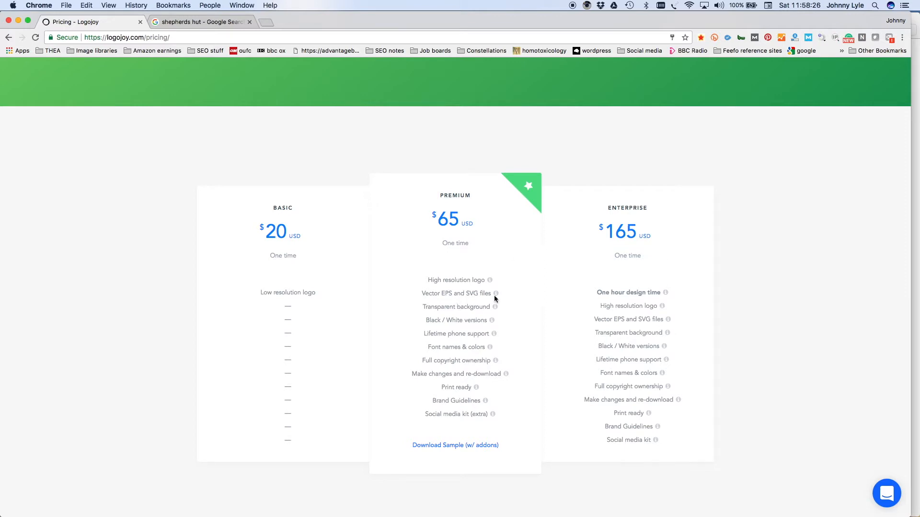
# Switch to Finder and preview color_logo_transparent.eps and brandguide.txt in the sample Logojoy Premium package.
pyautogui.click(915, 366)
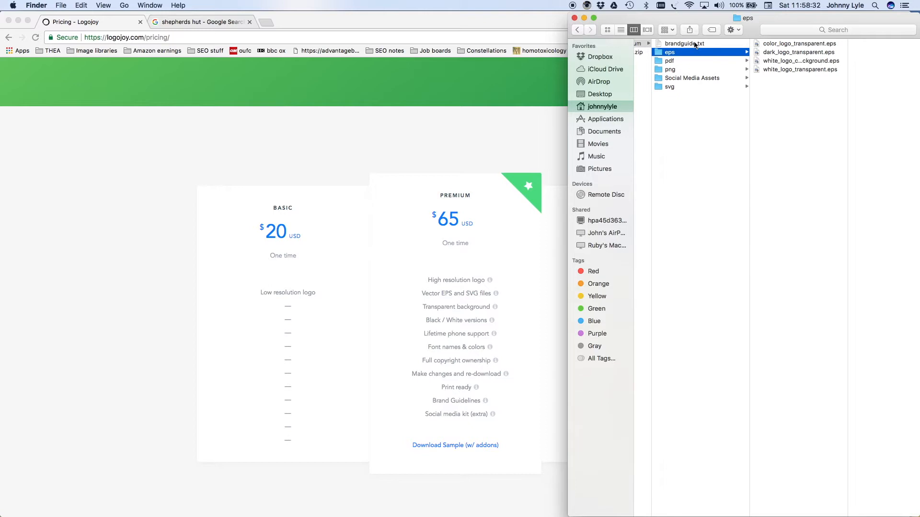
pyautogui.click(764, 44)
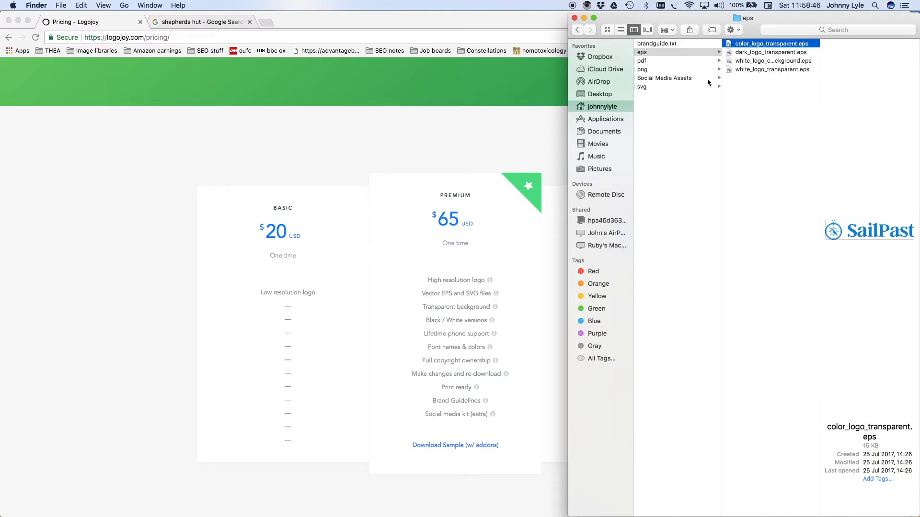
pyautogui.click(676, 44)
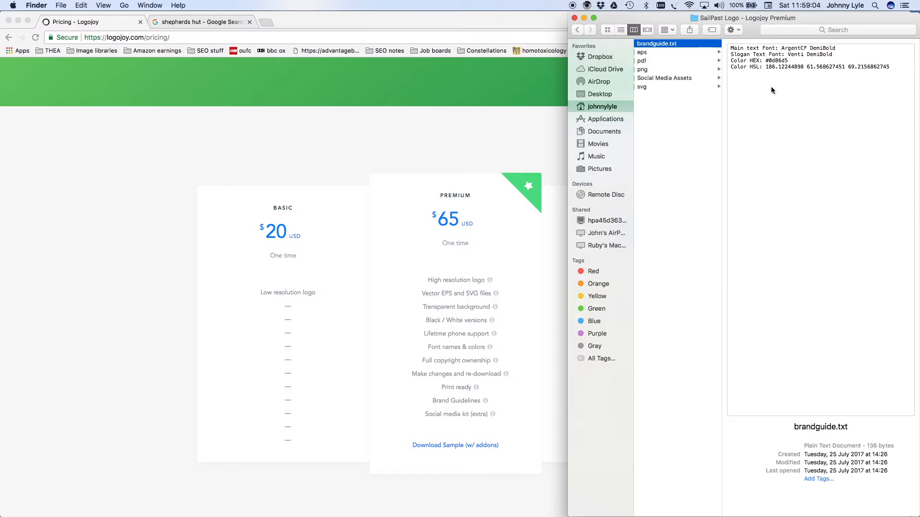
# Preview cover_photo_inverse.png, profile_picture_inverse.png and profile_picture.png in the facebook folder of Social Media Assets.
pyautogui.click(675, 78)
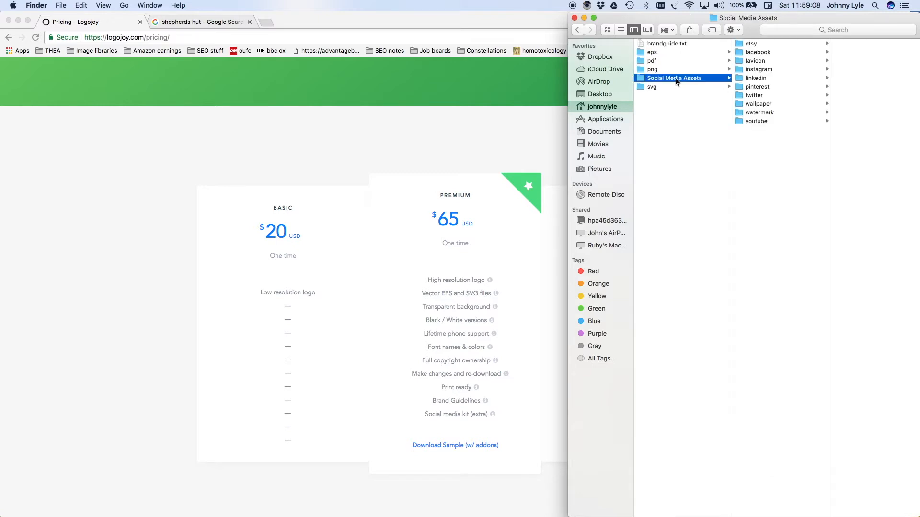
pyautogui.click(757, 54)
pyautogui.click(839, 45)
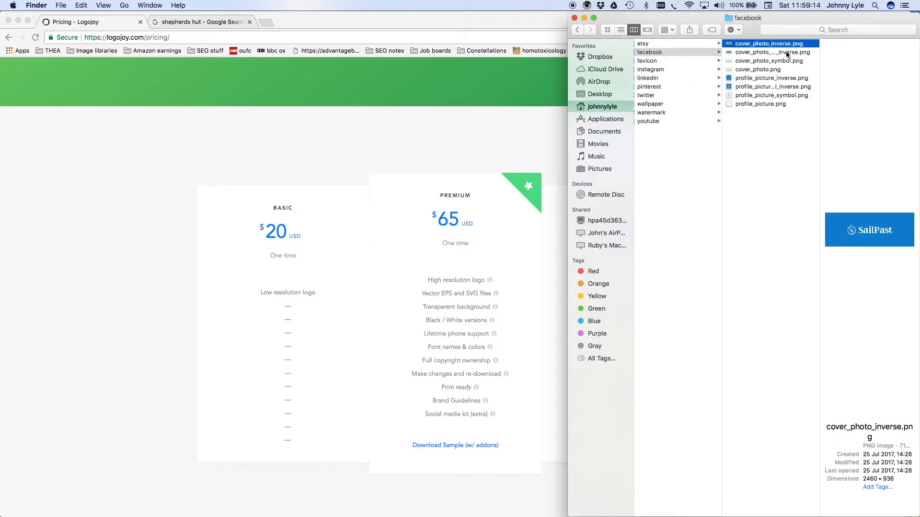
pyautogui.click(744, 79)
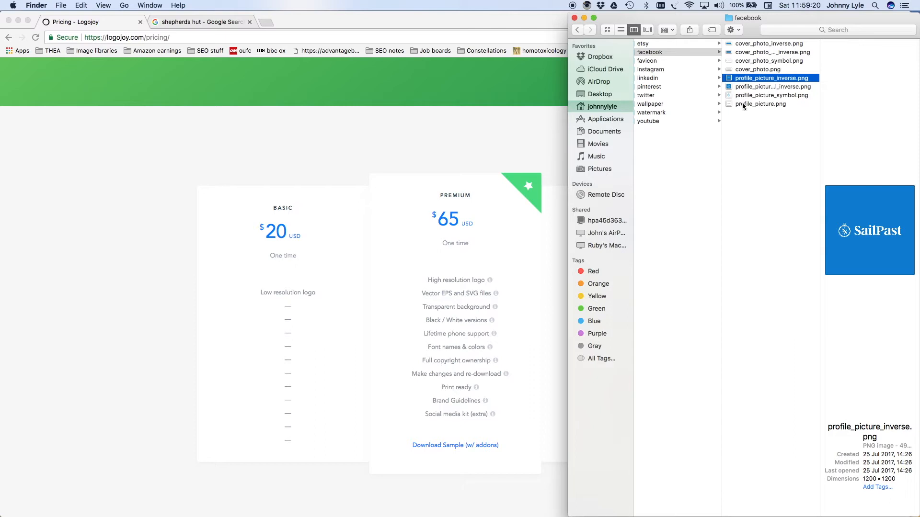
pyautogui.click(742, 104)
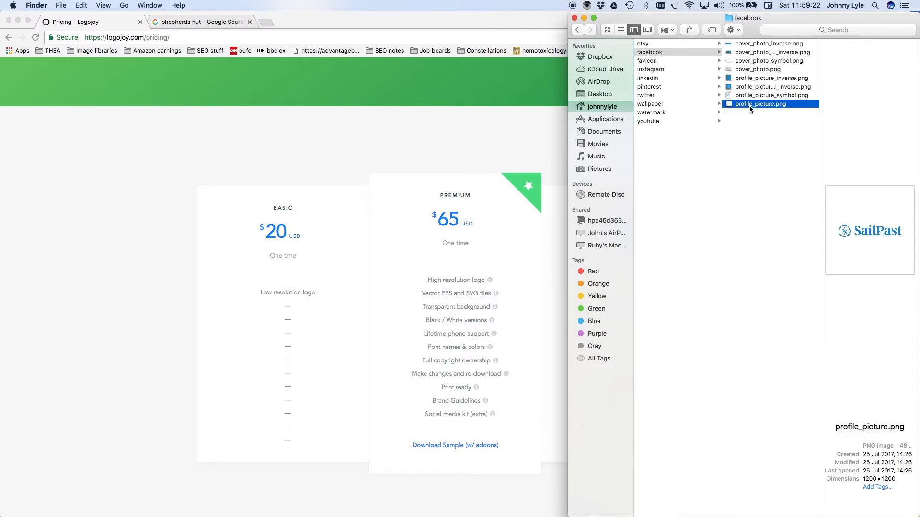
# Switch back to Chrome, go to the Logojoy home page, and bring up the open Google Images results for shepherds hut.
pyautogui.click(291, 134)
pyautogui.scroll(5, 290, 133)
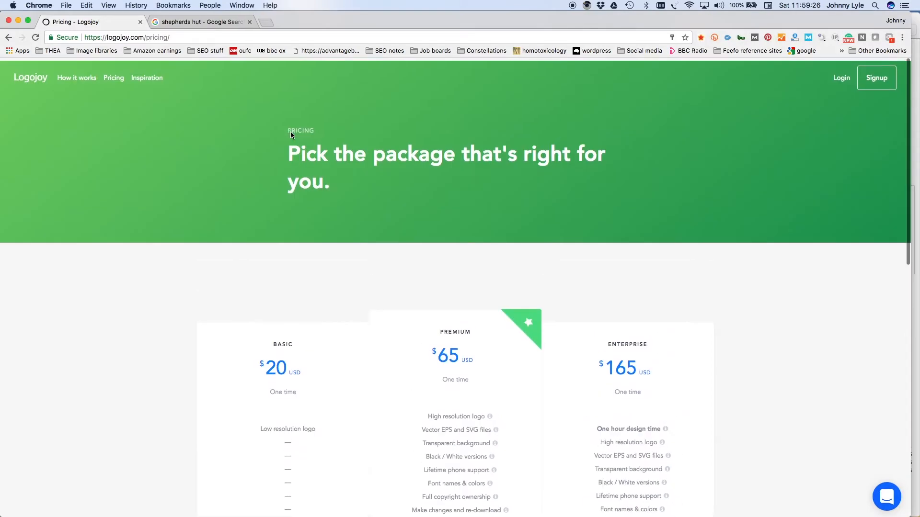
pyautogui.click(34, 74)
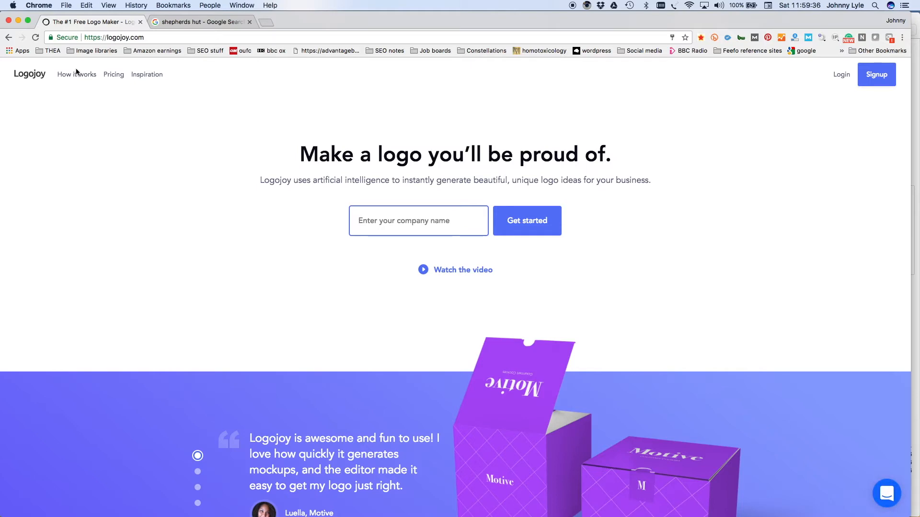
pyautogui.click(193, 24)
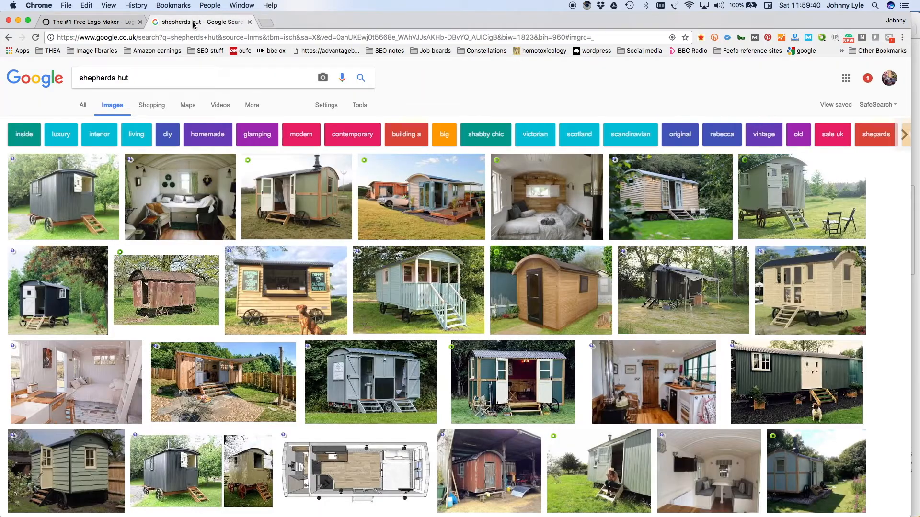
# View the light-blue shepherd's hut with a porch in the image results, and start a Logojoy logo for the company name The Hut.
pyautogui.click(420, 303)
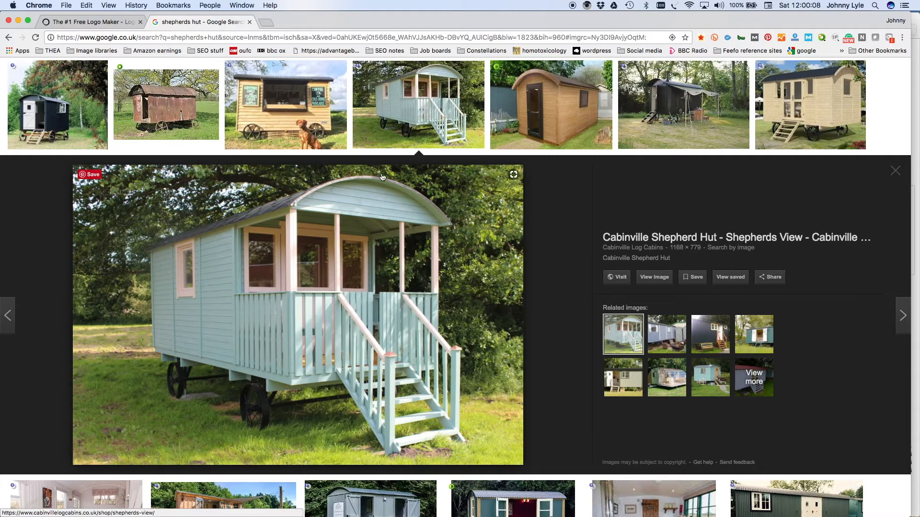
pyautogui.click(110, 24)
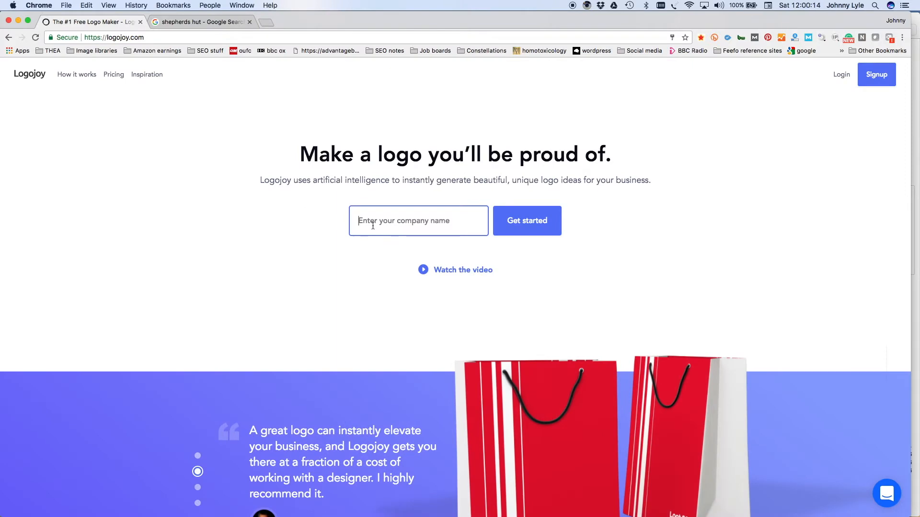
pyautogui.write('The Hut')
pyautogui.press('Return')
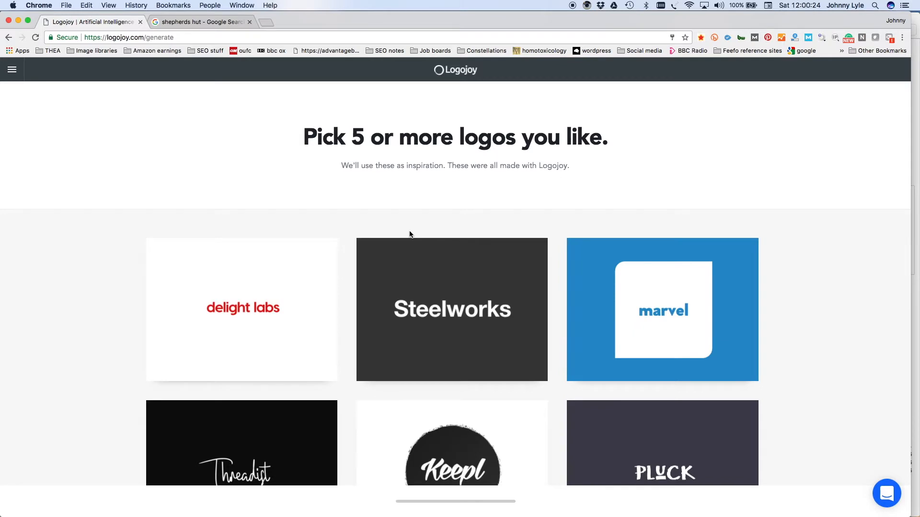
# Pick the Threadist, Keepl, FX Production Services and Prettiwinkle sample logos as inspiration.
pyautogui.scroll(-5, 410, 234)
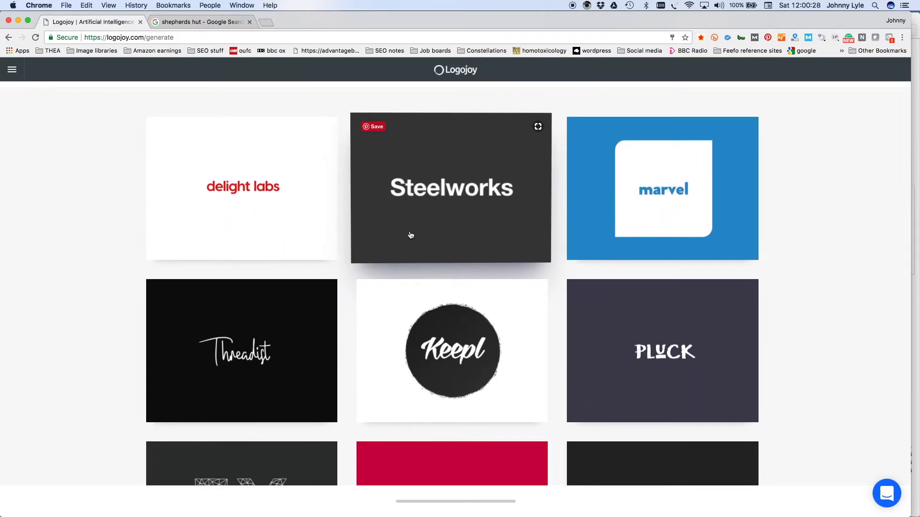
pyautogui.click(266, 364)
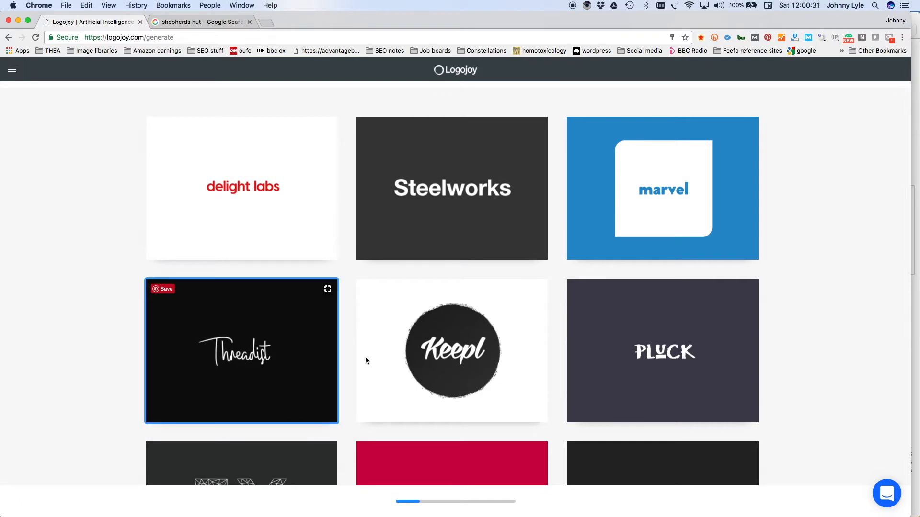
pyautogui.click(448, 363)
pyautogui.scroll(-4, 449, 363)
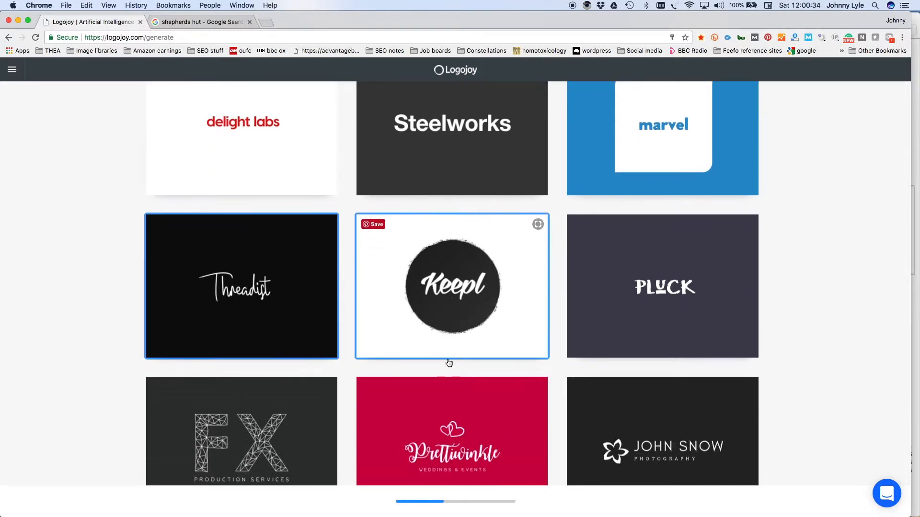
pyautogui.scroll(-2, 448, 363)
pyautogui.click(311, 369)
pyautogui.click(498, 364)
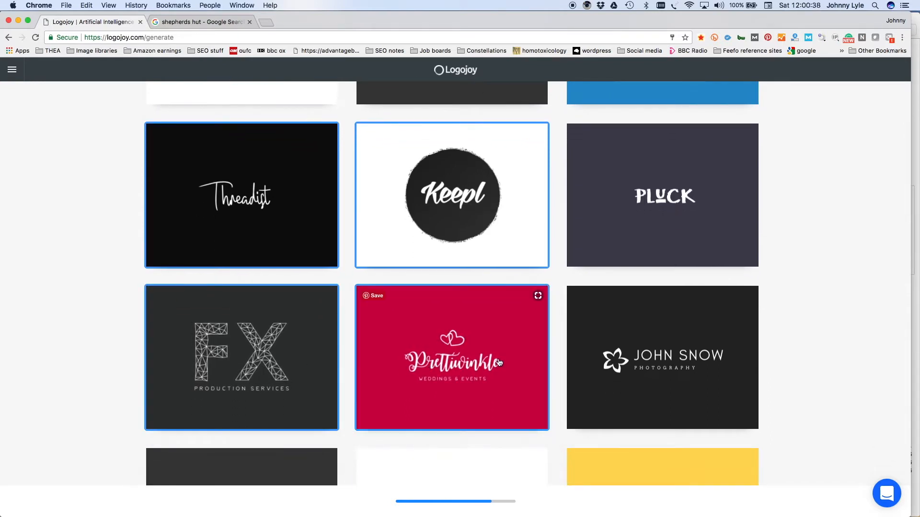
# Add the Oliver Fine Dining and Elizabeth Claire sample logos to the inspiration picks.
pyautogui.scroll(-1, 499, 362)
pyautogui.scroll(-4, 499, 363)
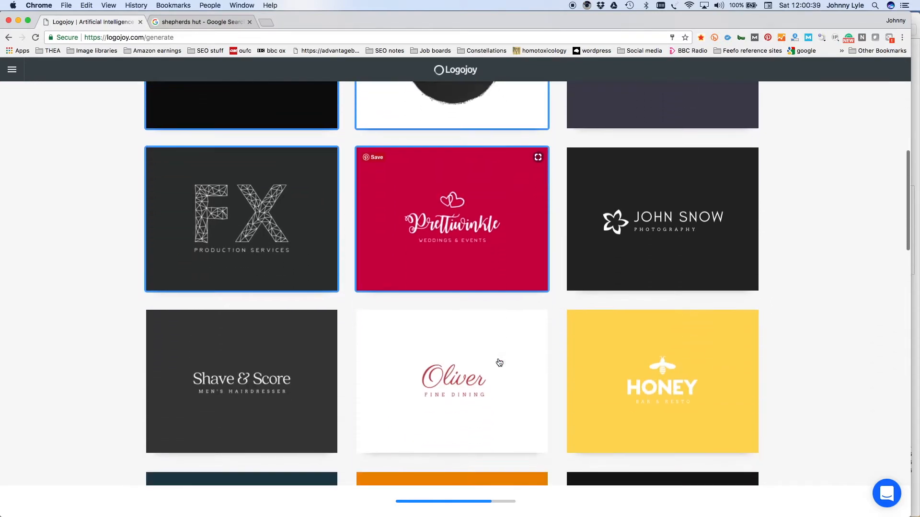
pyautogui.click(458, 387)
pyautogui.scroll(-5, 459, 387)
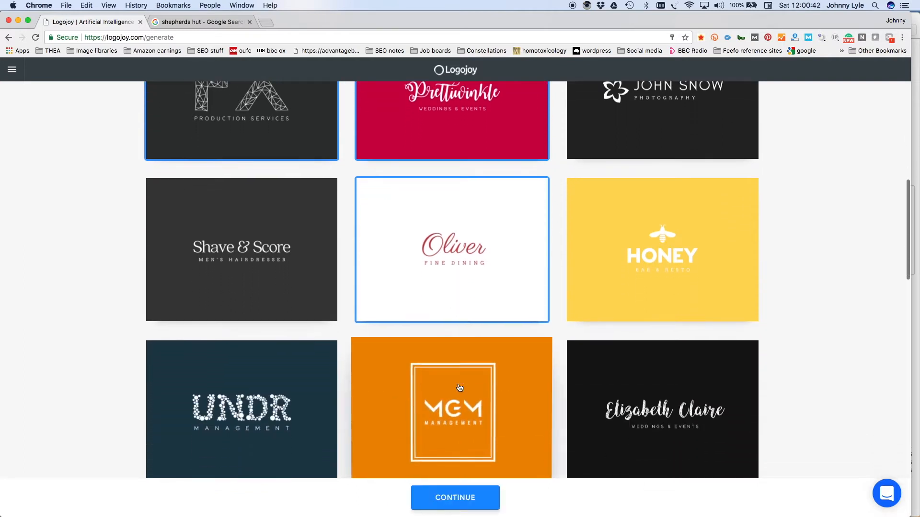
pyautogui.scroll(-3, 384, 316)
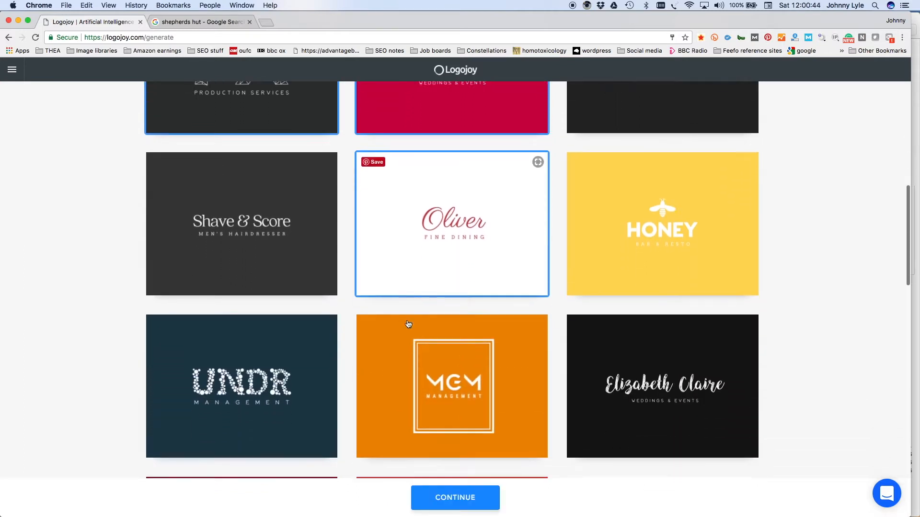
pyautogui.click(641, 325)
# Look through the remaining sample logos to the end of the page and review the ones already picked.
pyautogui.scroll(-6, 645, 334)
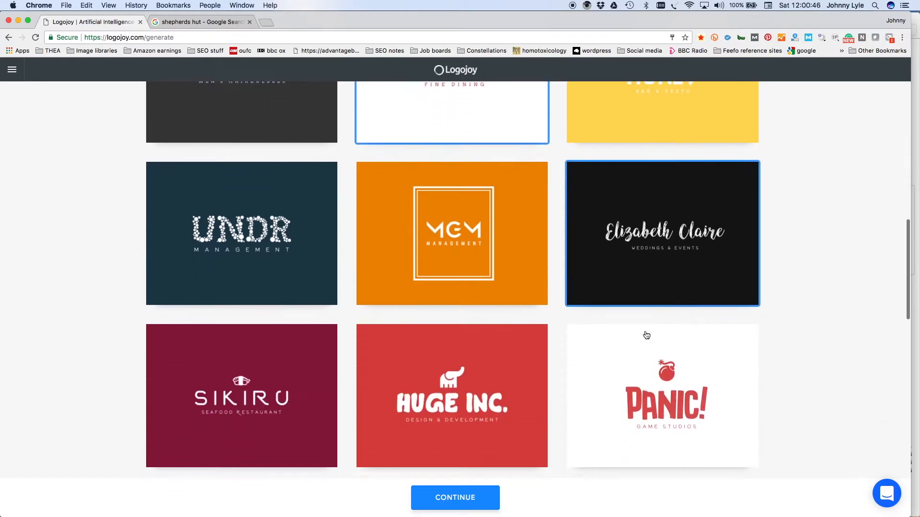
pyautogui.scroll(-3, 646, 335)
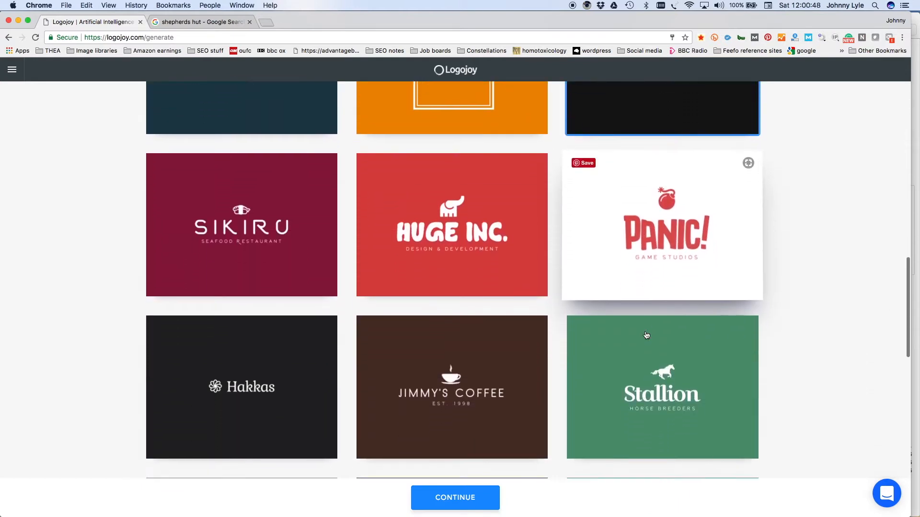
pyautogui.scroll(-2, 646, 335)
pyautogui.scroll(-3, 646, 335)
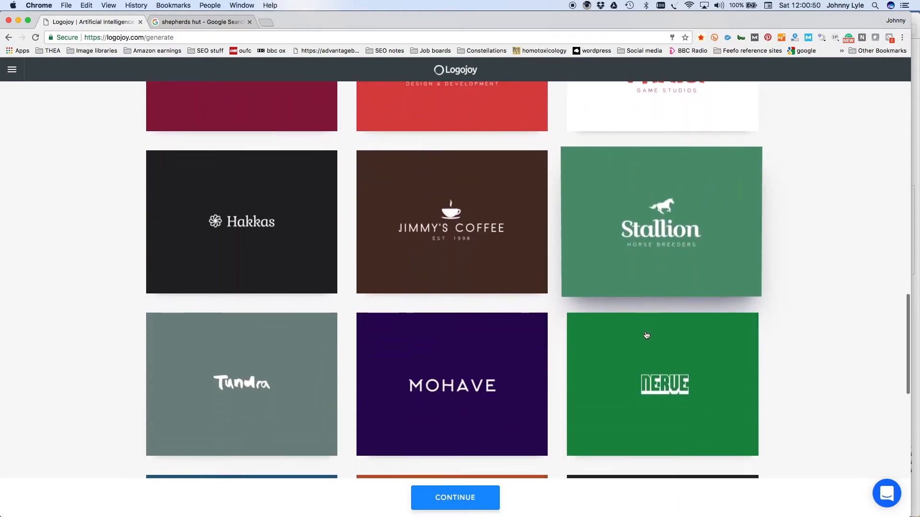
pyautogui.scroll(-4, 645, 335)
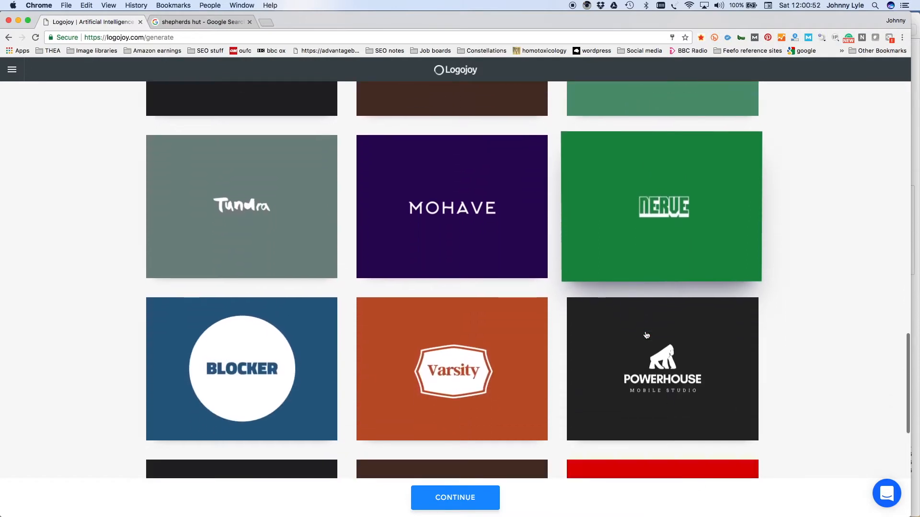
pyautogui.scroll(-4, 646, 335)
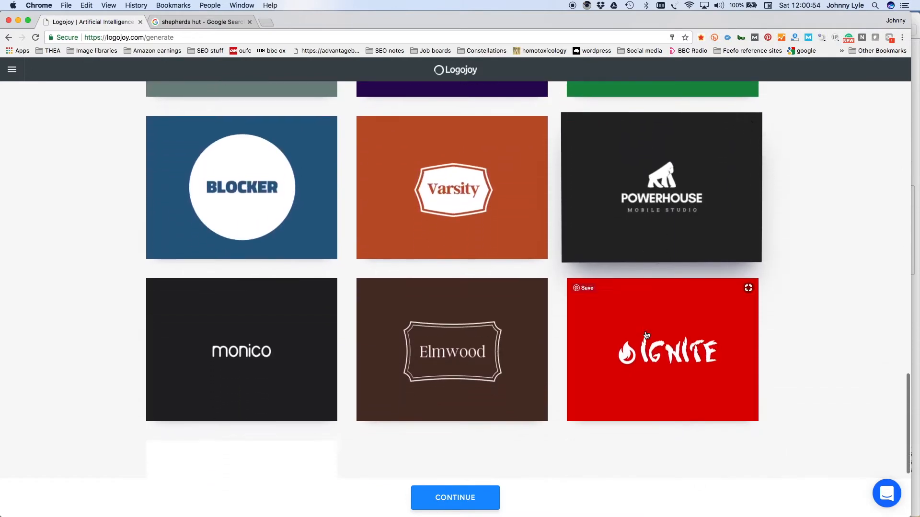
pyautogui.scroll(-3, 646, 335)
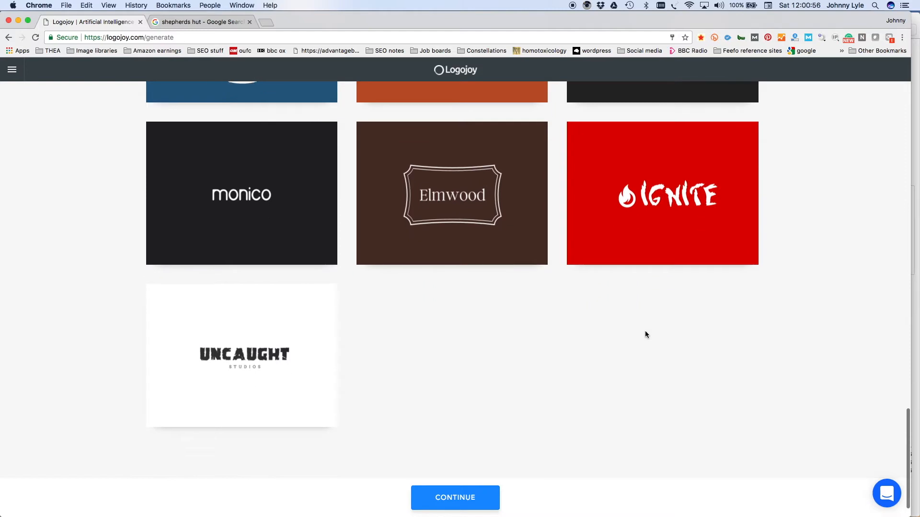
pyautogui.scroll(6, 646, 334)
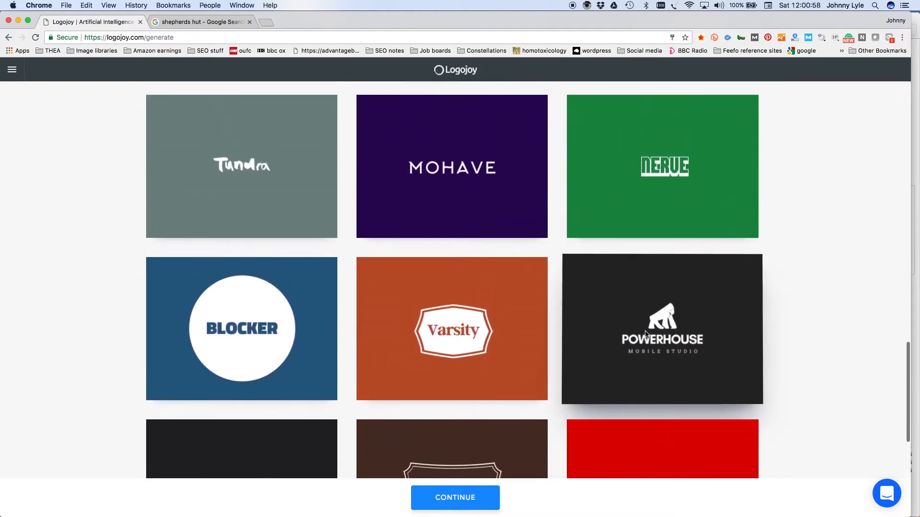
pyautogui.scroll(5, 646, 334)
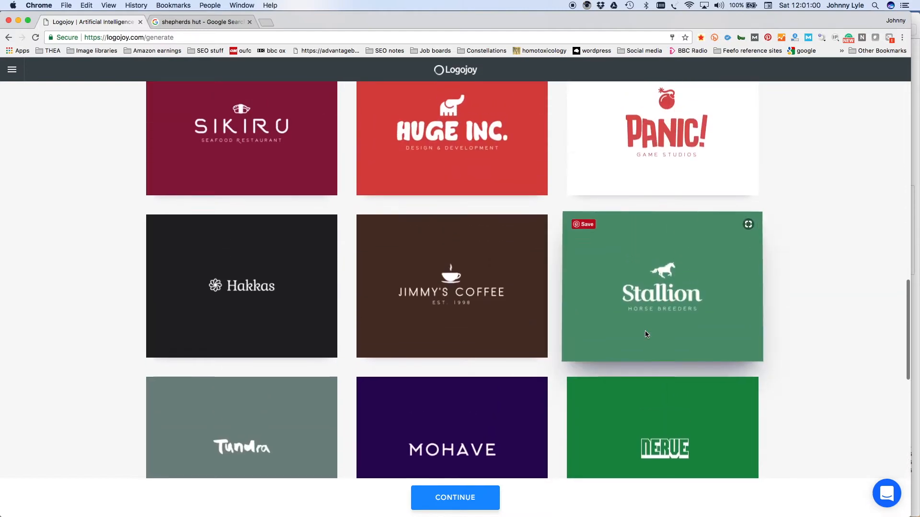
pyautogui.scroll(3, 645, 334)
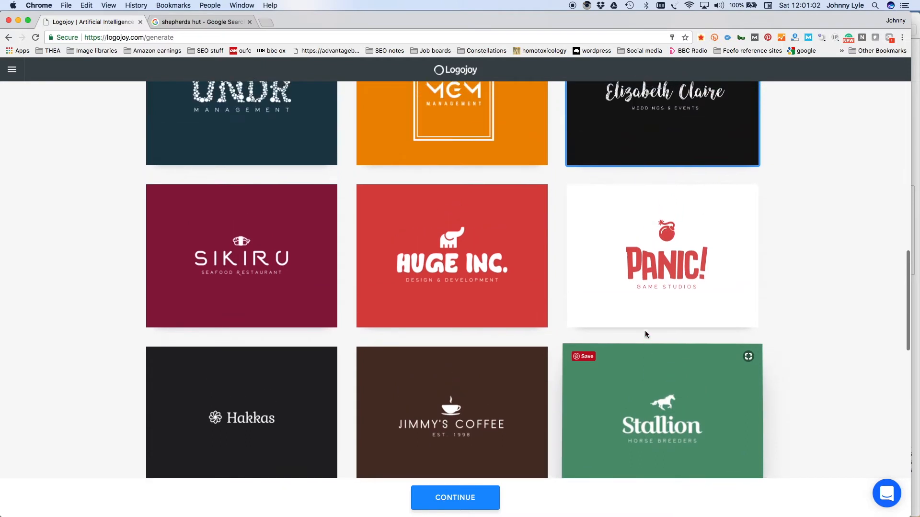
pyautogui.scroll(2, 645, 334)
pyautogui.scroll(3, 645, 334)
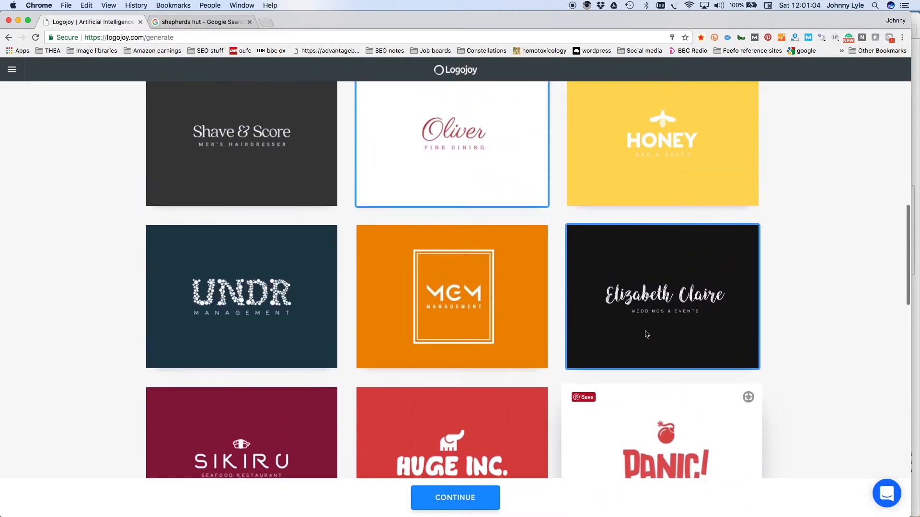
pyautogui.scroll(4, 645, 334)
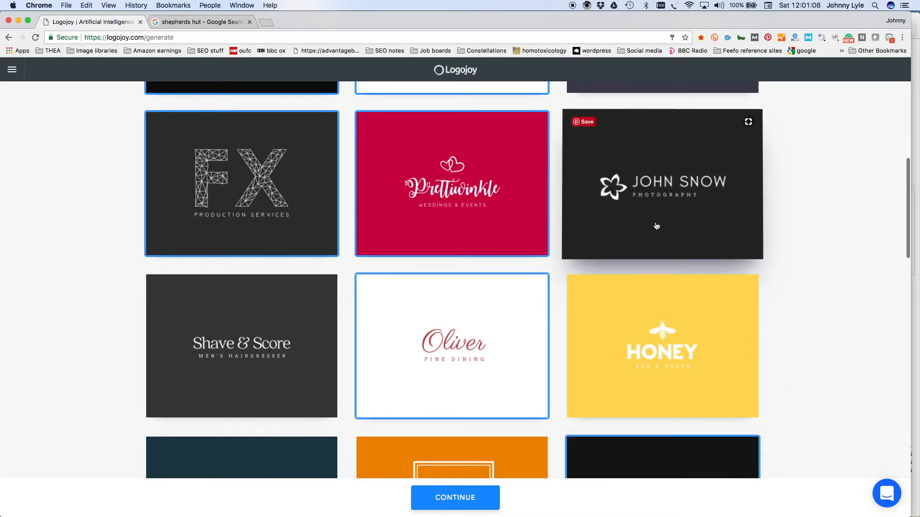
pyautogui.scroll(4, 656, 226)
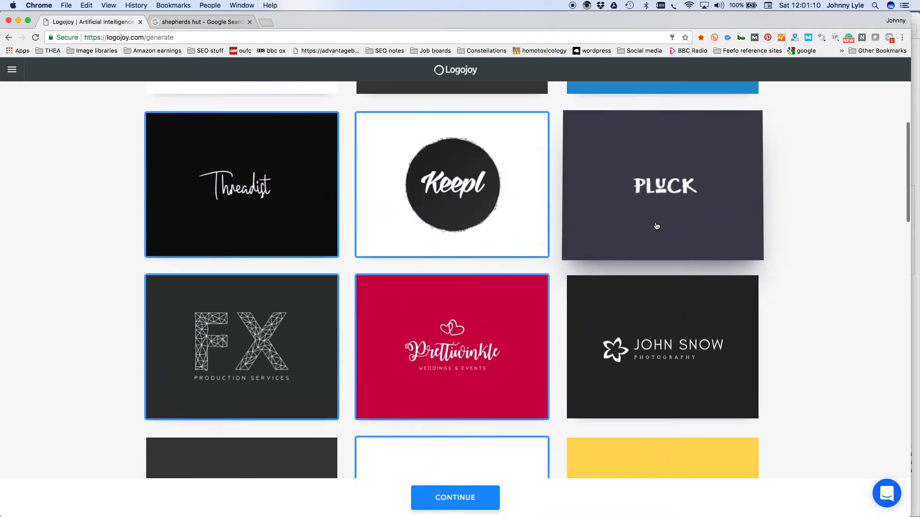
pyautogui.scroll(4, 657, 226)
pyautogui.scroll(-20, 656, 226)
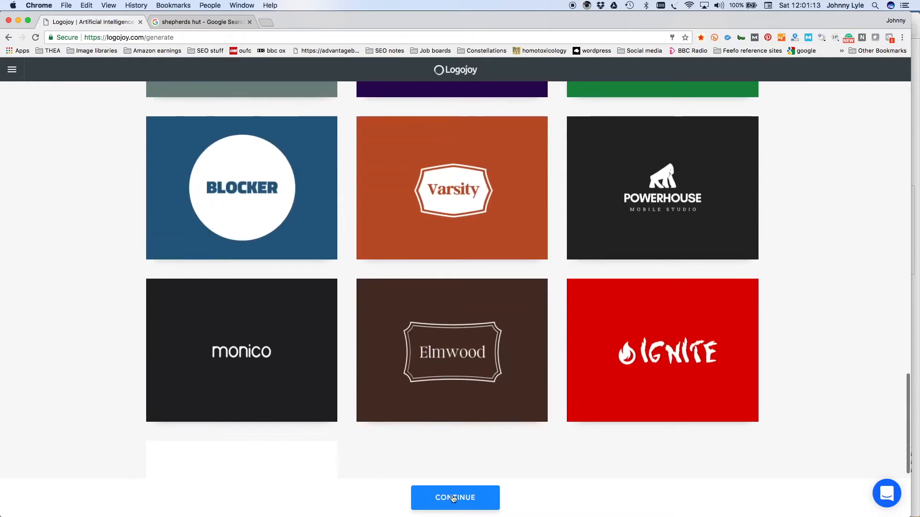
# Confirm the inspiration logos and choose the teal palette as the logo's color.
pyautogui.click(453, 498)
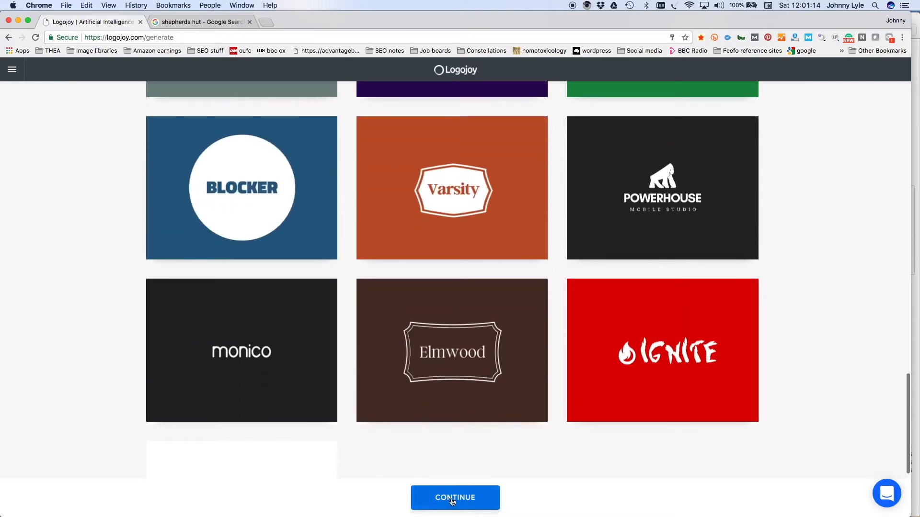
pyautogui.click(453, 499)
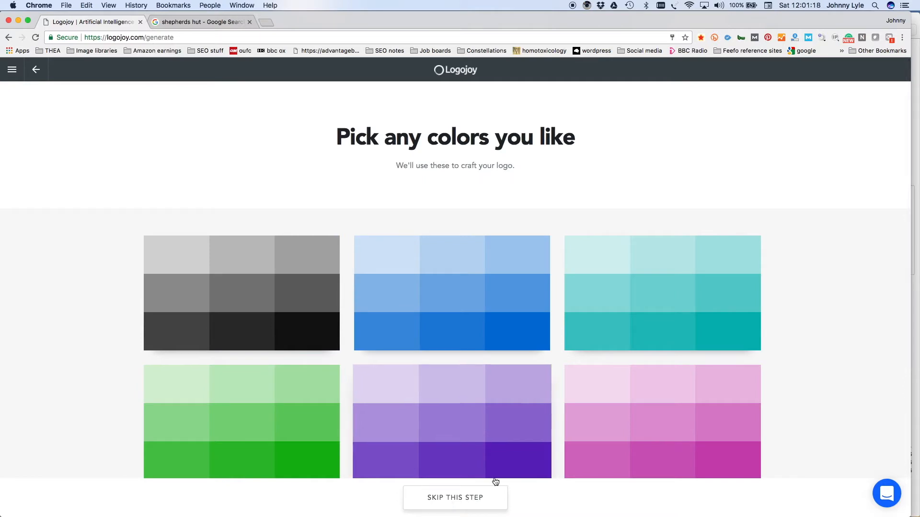
pyautogui.moveTo(473, 339)
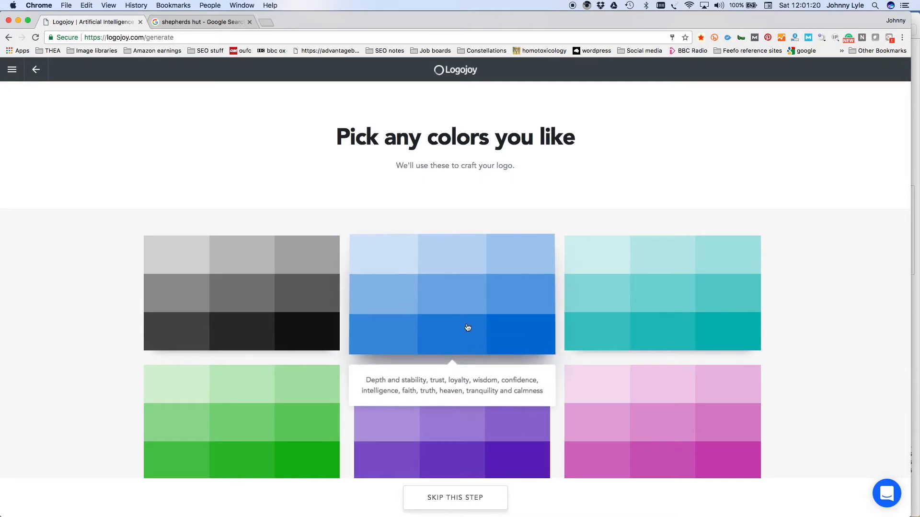
pyautogui.moveTo(652, 311)
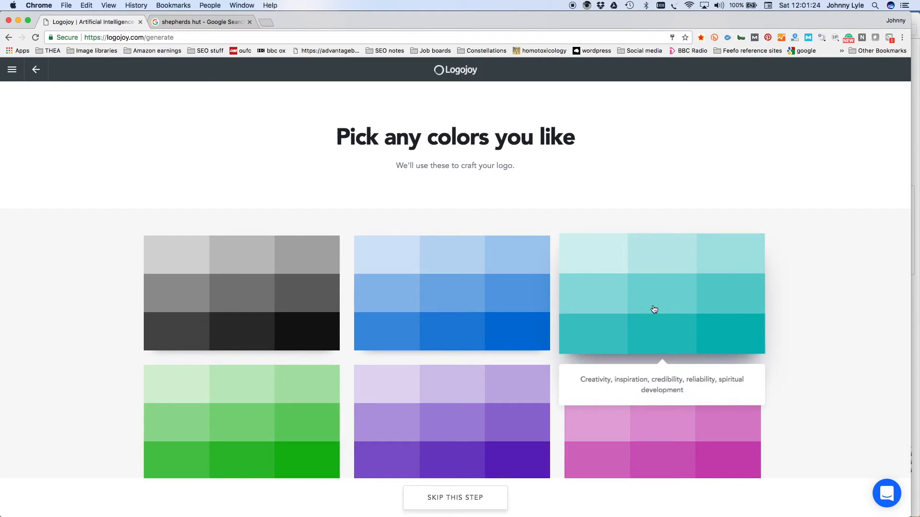
pyautogui.click(654, 310)
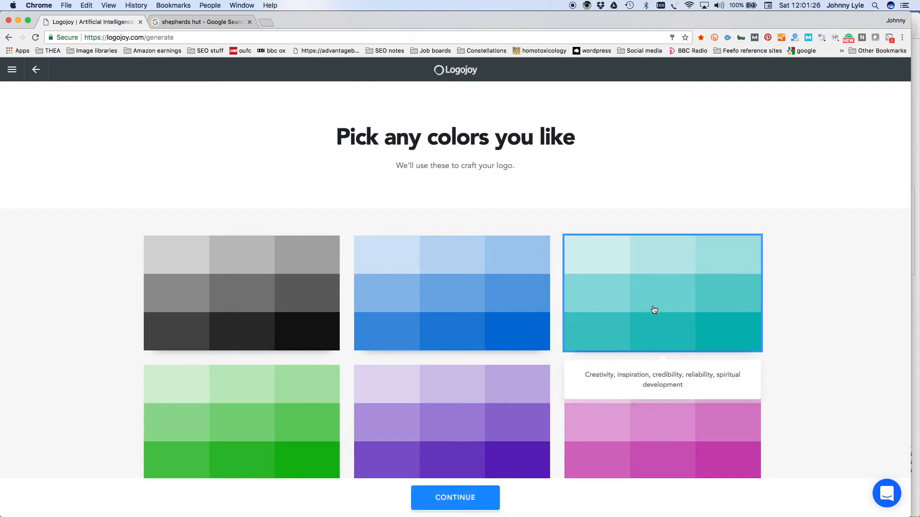
pyautogui.click(458, 504)
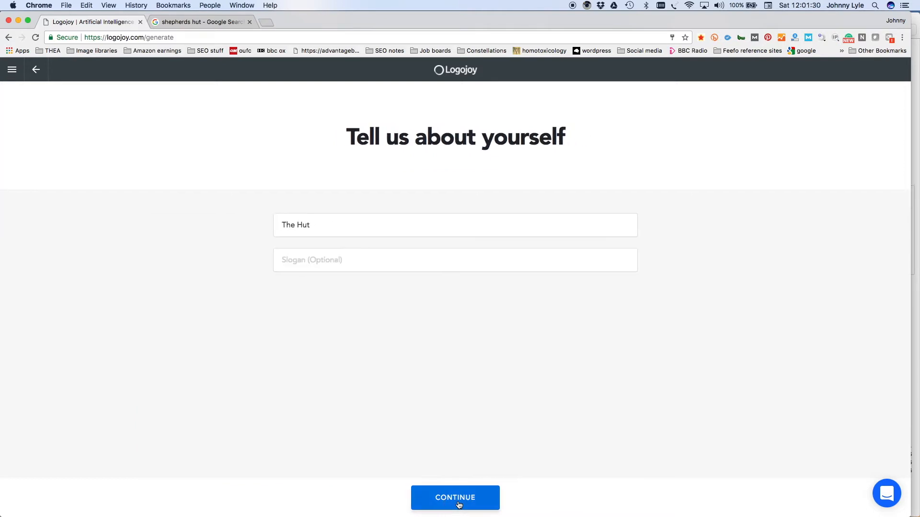
# Enter the slogan "Home is where the hut is" and continue to the symbol selection.
pyautogui.click(355, 269)
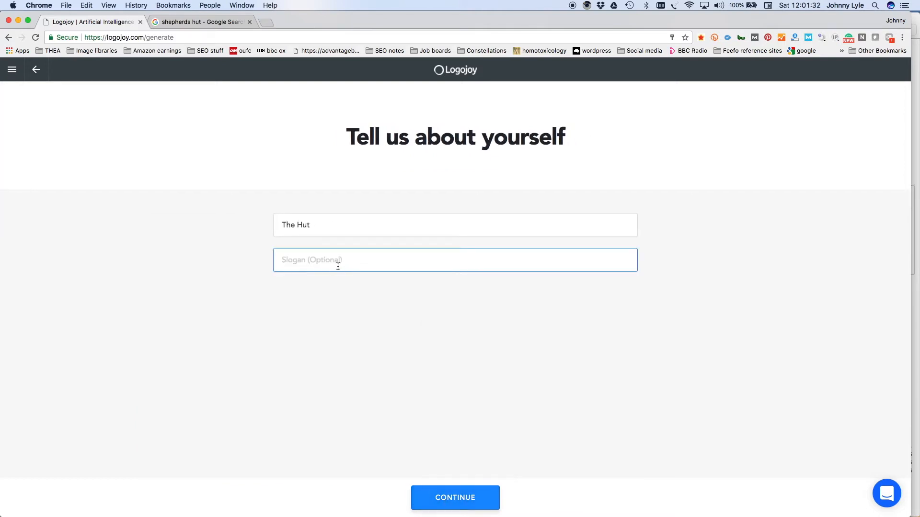
pyautogui.write('Home is where the hut is')
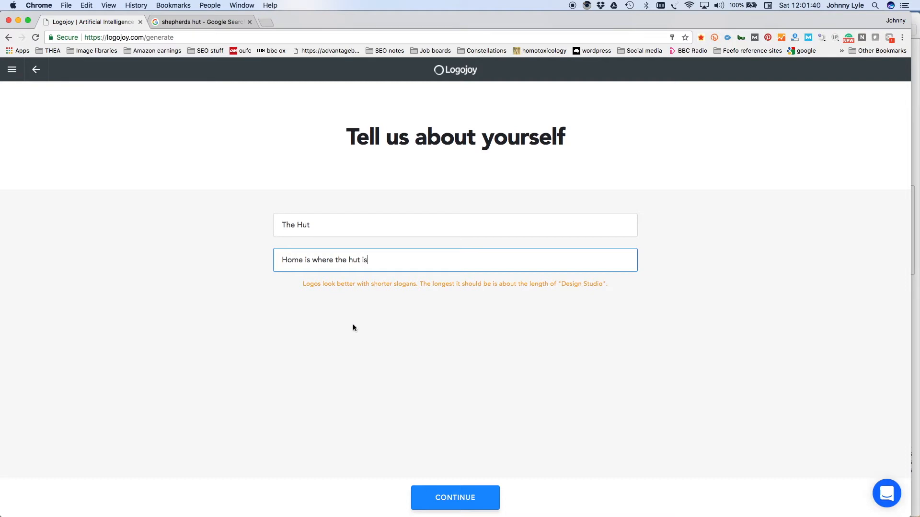
pyautogui.click(451, 501)
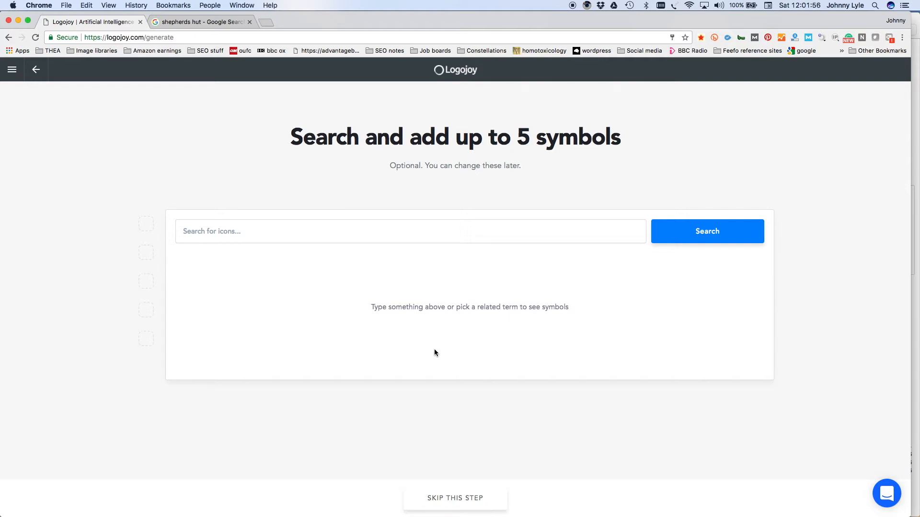
# Search the symbols for Hut and view the icons for the related term Hunter.
pyautogui.click(231, 228)
pyautogui.write('Hut')
pyautogui.press('Return')
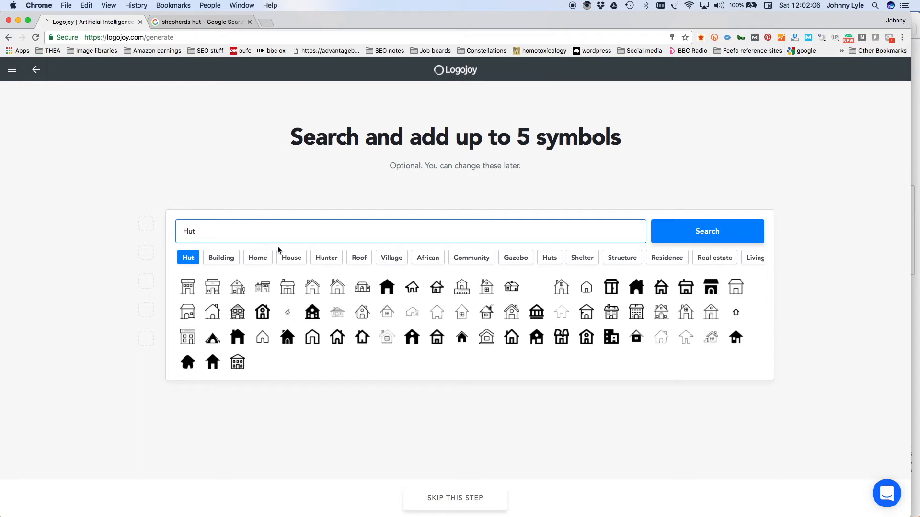
pyautogui.click(323, 262)
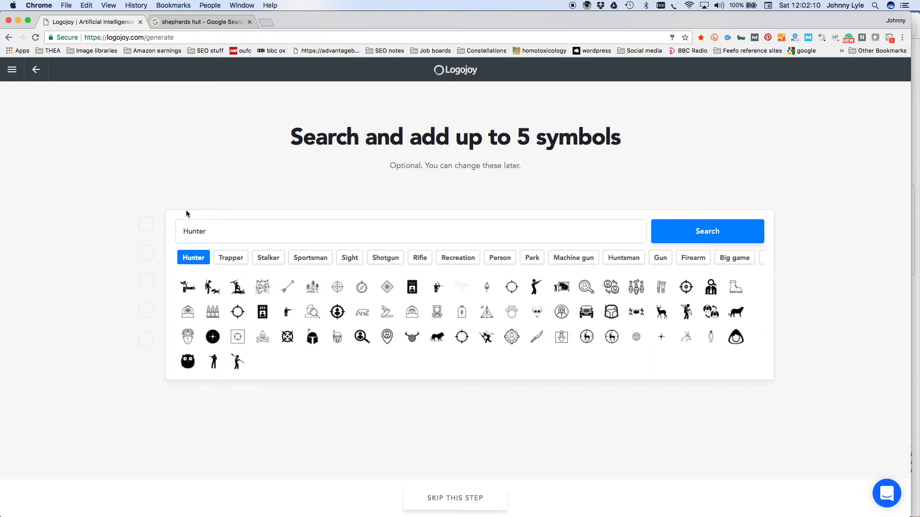
# Search the symbols for shed, and for cabin.
pyautogui.click(234, 241)
pyautogui.doubleClick(227, 235)
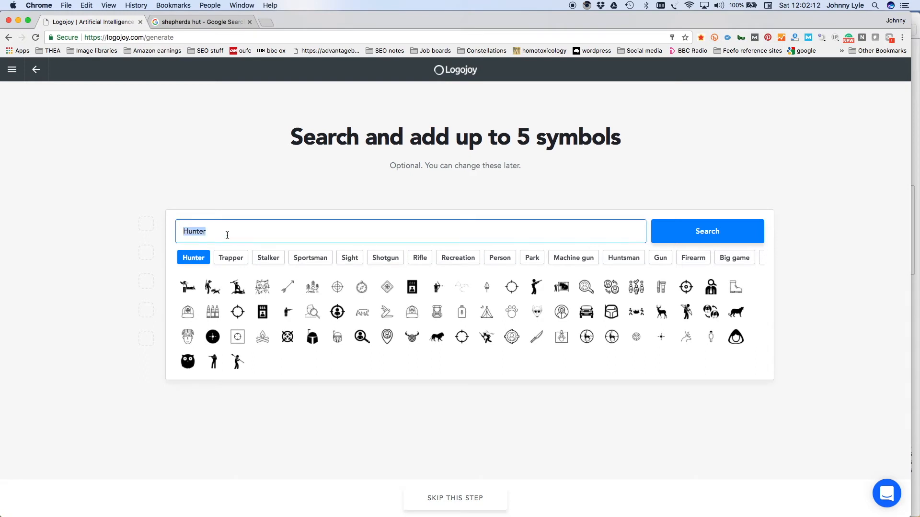
pyautogui.write('shed')
pyautogui.press('Return')
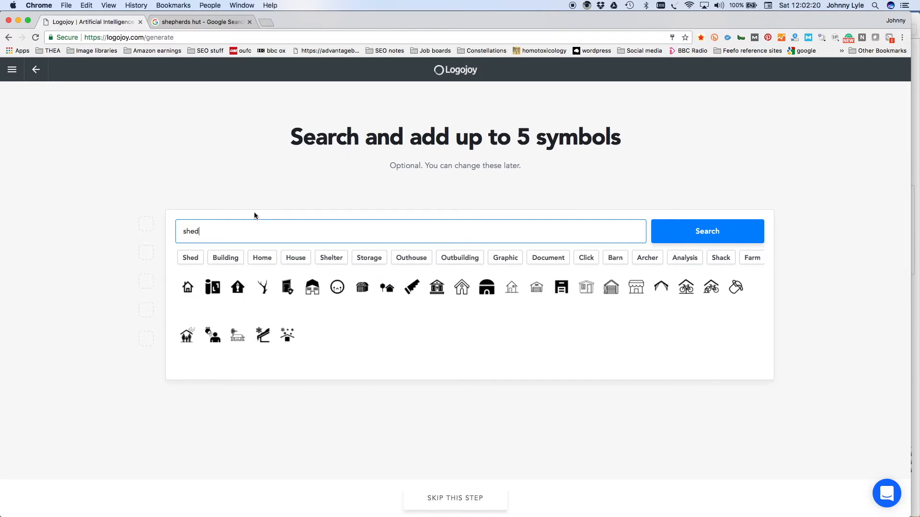
pyautogui.tripleClick(231, 227)
pyautogui.write('cabin')
pyautogui.press('Return')
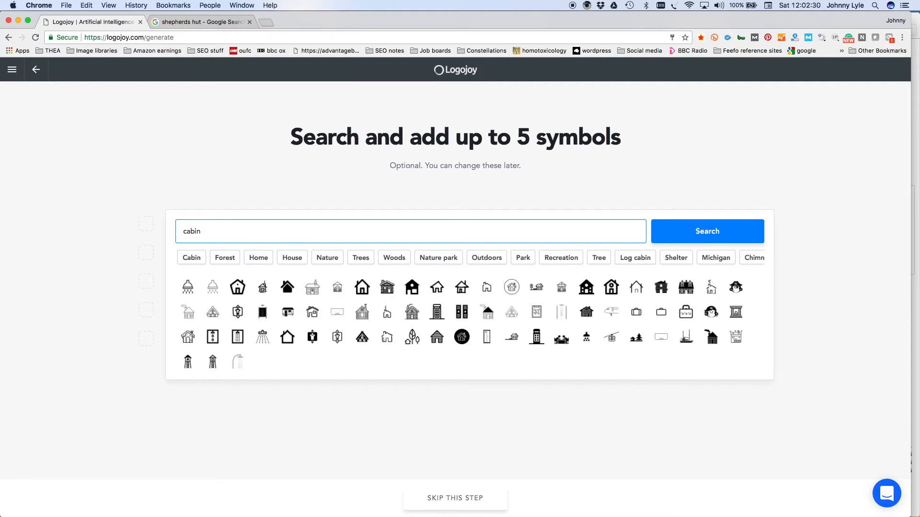
# Search the symbols for caravan, and for shelter.
pyautogui.doubleClick(225, 233)
pyautogui.write('carava')
pyautogui.press('Return')
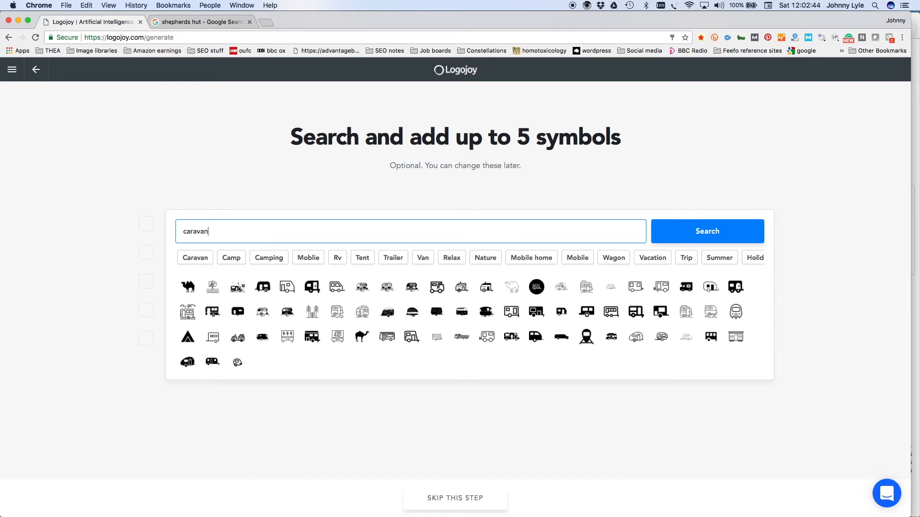
pyautogui.doubleClick(218, 231)
pyautogui.write('shelter')
pyautogui.press('Return')
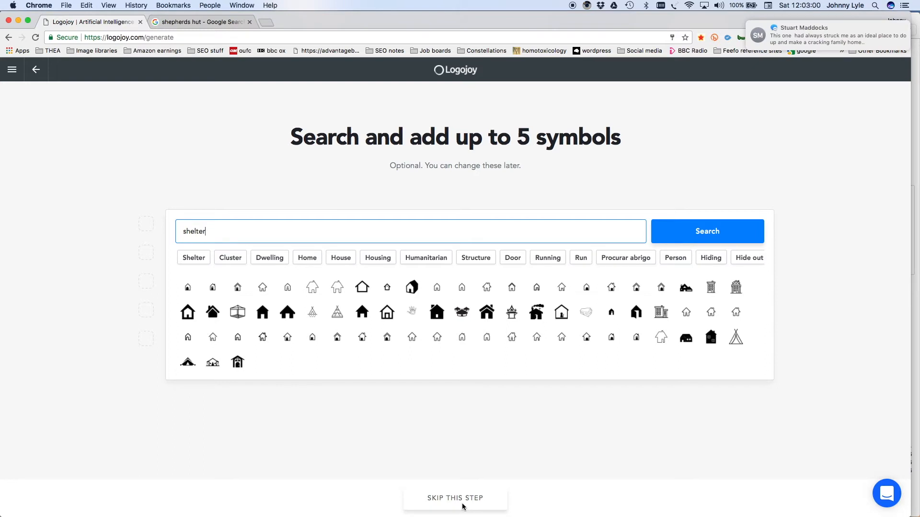
# Skip adding symbols and browse the first set of generated logos to its end.
pyautogui.click(456, 500)
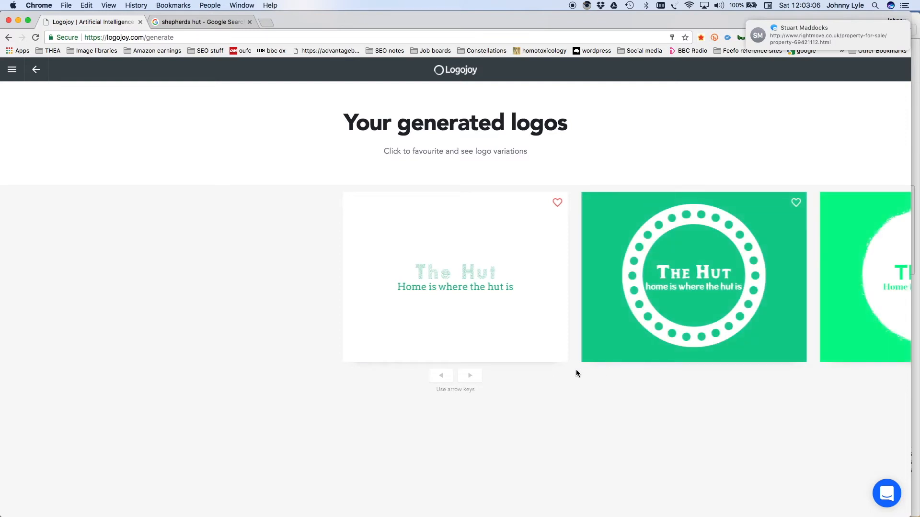
pyautogui.click(470, 376)
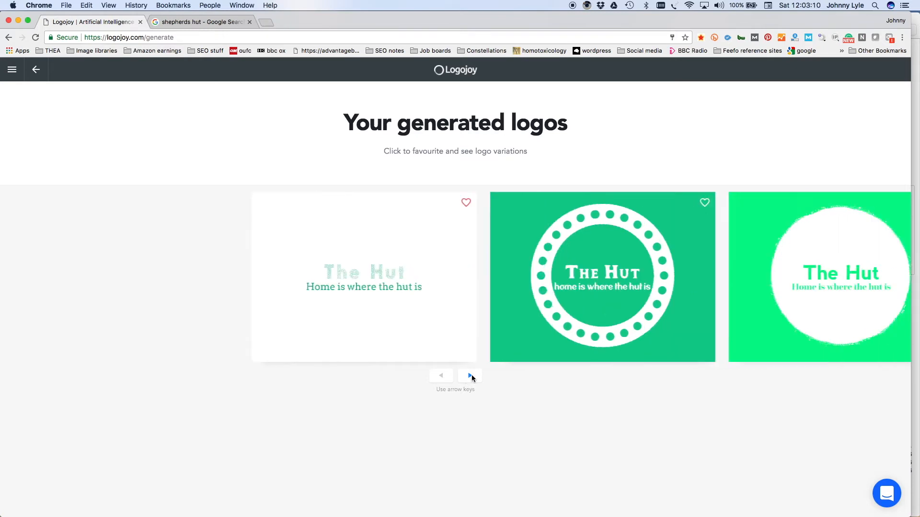
pyautogui.click(471, 377)
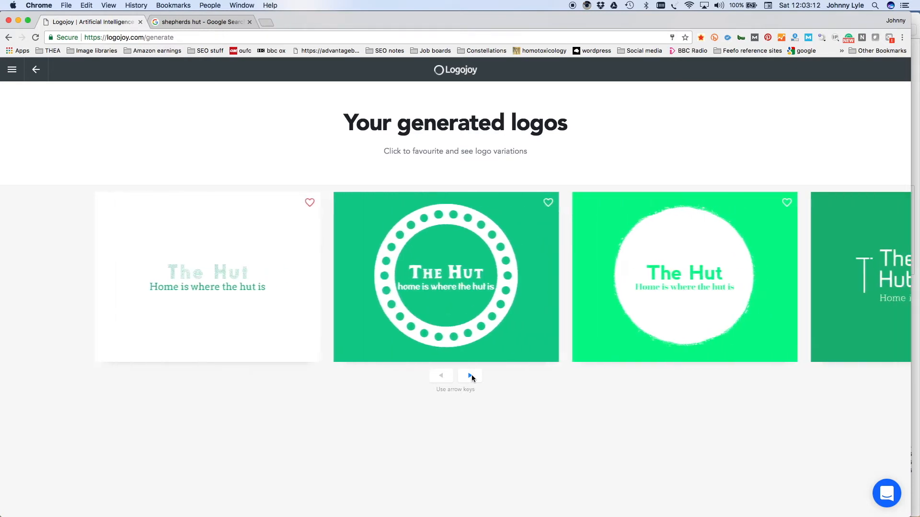
pyautogui.click(470, 376)
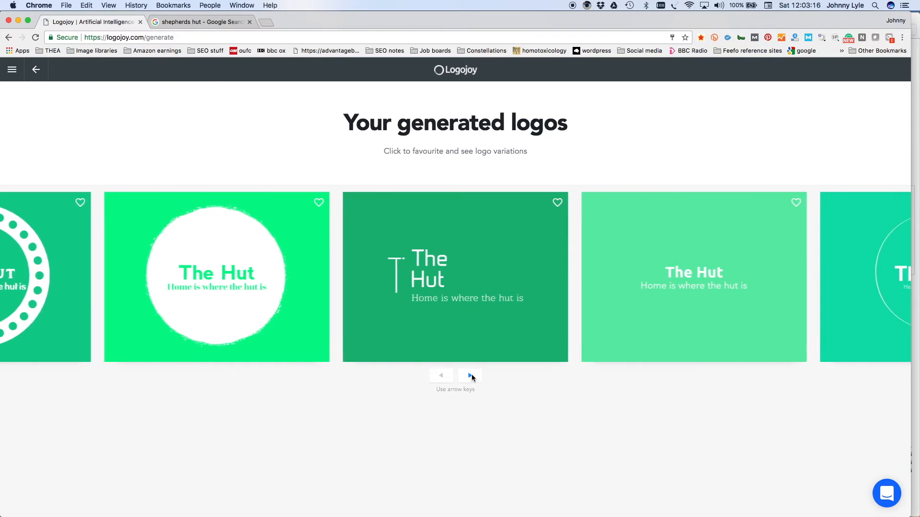
pyautogui.click(470, 376)
pyautogui.click(471, 376)
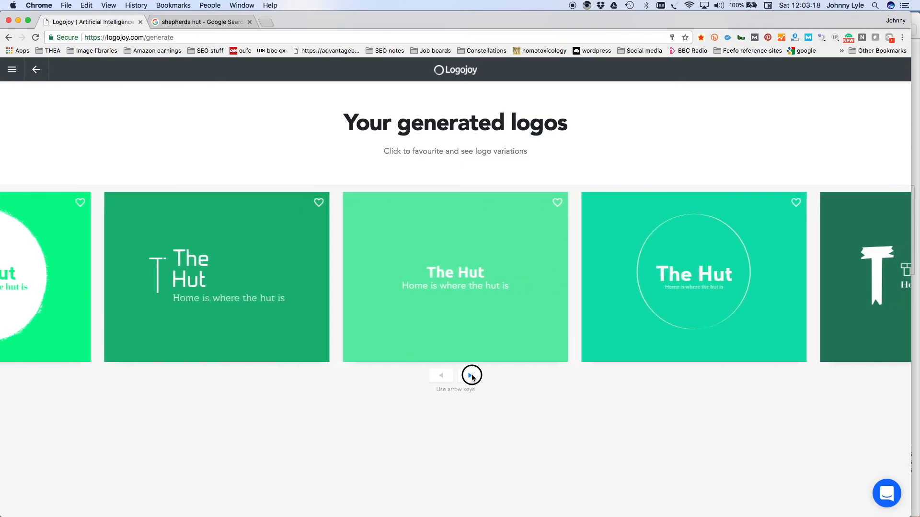
pyautogui.click(471, 376)
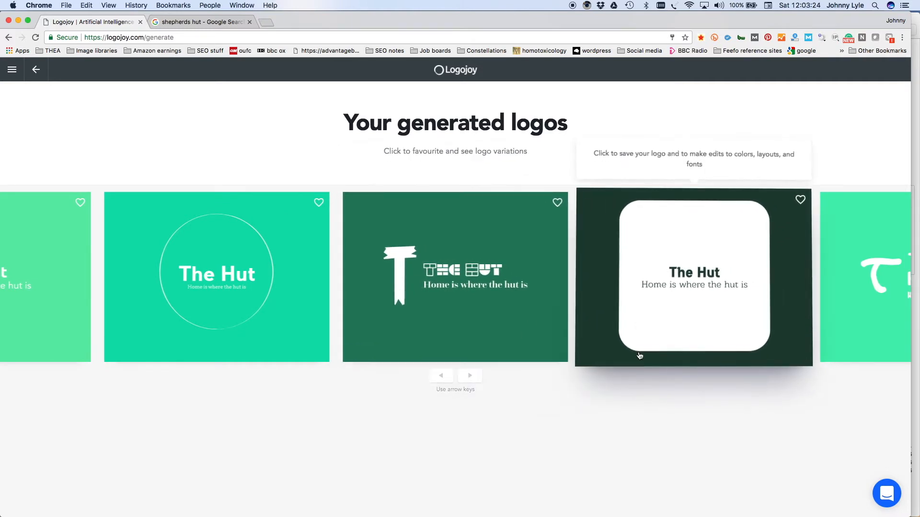
pyautogui.click(469, 377)
pyautogui.click(469, 377)
pyautogui.click(469, 377)
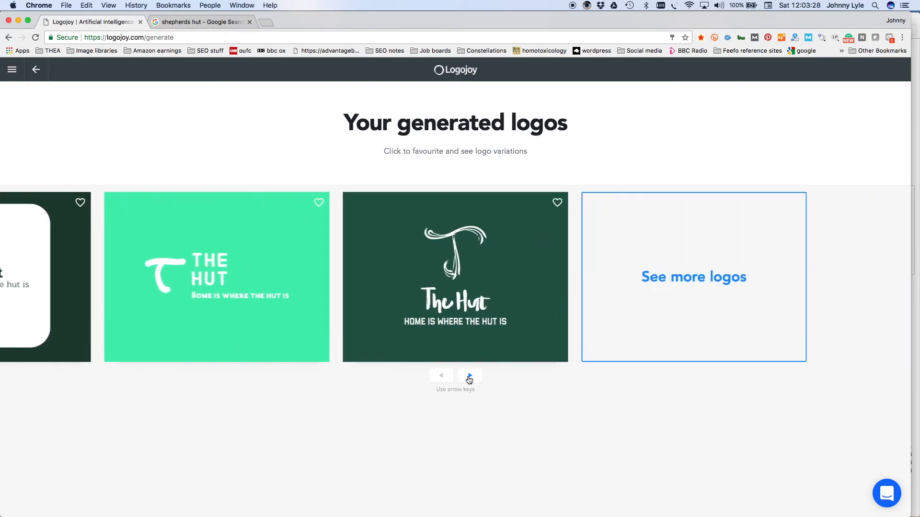
# Load more generated logos and favourite the green one with the brush-script company name and thin serif slogan.
pyautogui.click(663, 278)
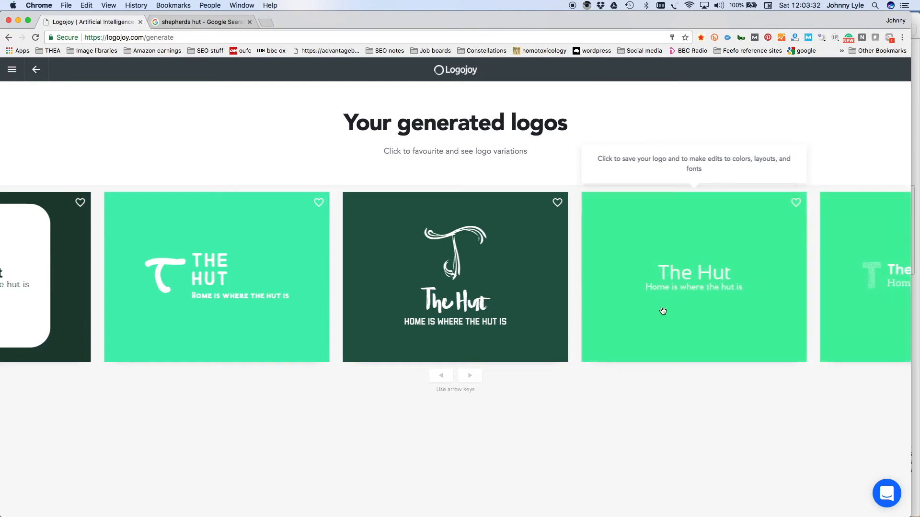
pyautogui.click(471, 378)
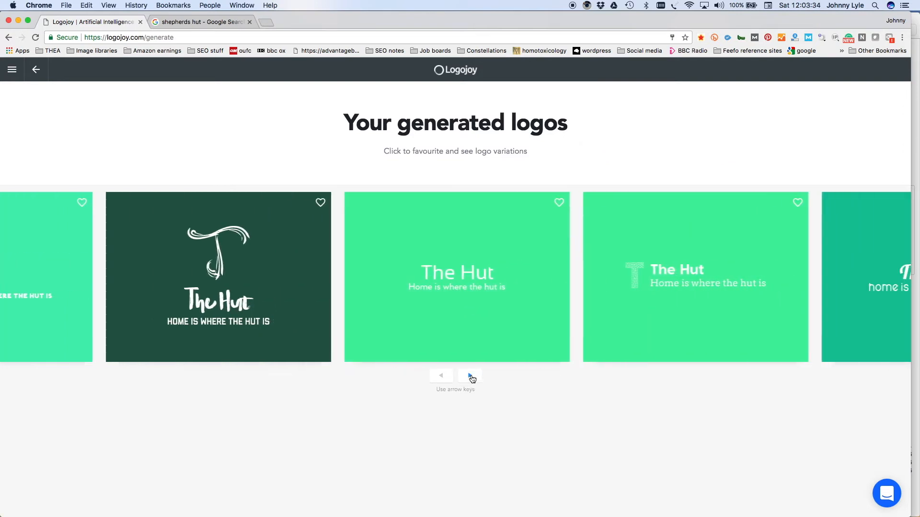
pyautogui.click(472, 379)
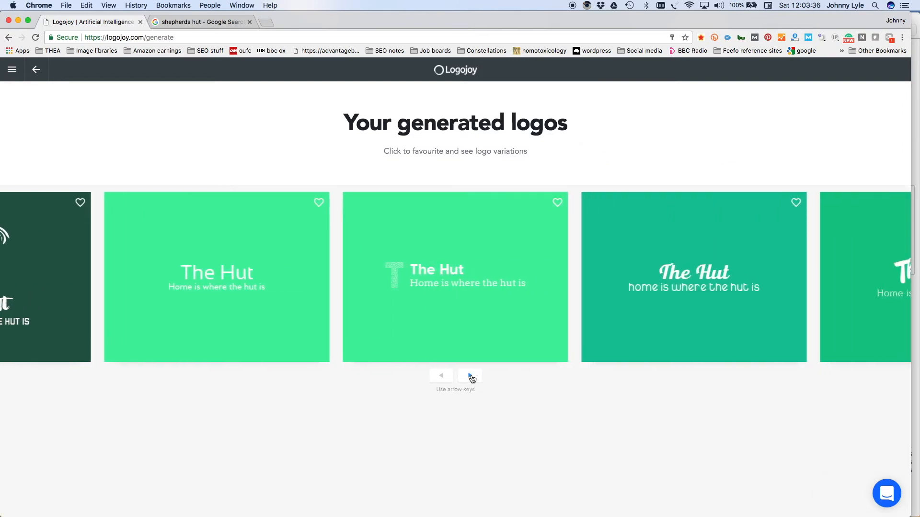
pyautogui.click(472, 378)
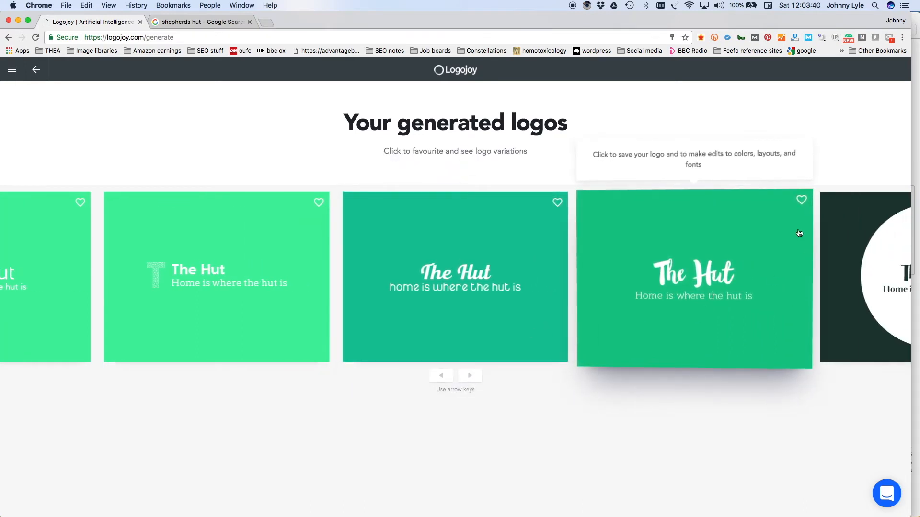
pyautogui.click(801, 202)
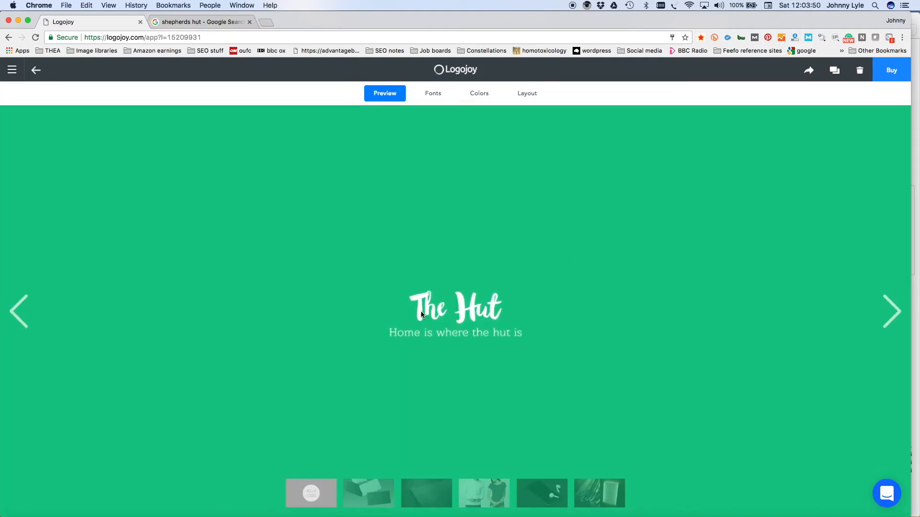
# Set the company name's font size to 148.
pyautogui.click(431, 98)
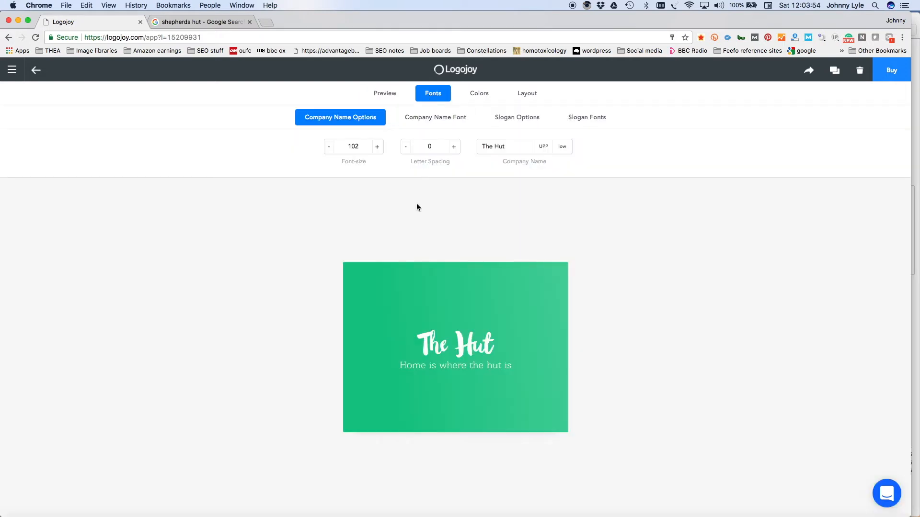
pyautogui.click(377, 148)
pyautogui.click(377, 148)
pyautogui.click(377, 148)
pyautogui.click(377, 148)
pyautogui.click(377, 148)
pyautogui.click(377, 148)
pyautogui.click(377, 148)
pyautogui.click(377, 148)
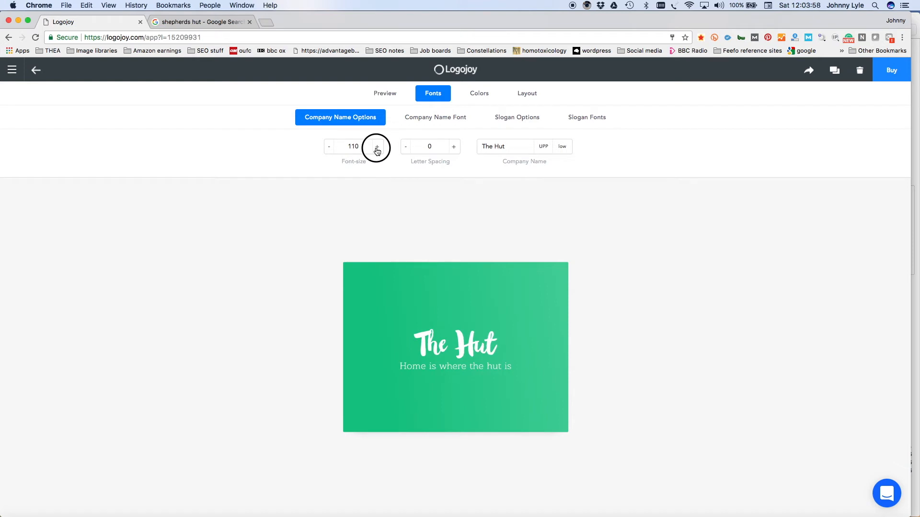
pyautogui.click(377, 148)
pyautogui.click(377, 148)
pyautogui.click(377, 148)
pyautogui.click(377, 148)
pyautogui.click(377, 148)
pyautogui.click(377, 148)
pyautogui.click(377, 148)
pyautogui.click(377, 148)
pyautogui.click(377, 148)
pyautogui.click(377, 148)
pyautogui.click(377, 148)
pyautogui.click(377, 148)
pyautogui.click(377, 148)
pyautogui.click(377, 148)
pyautogui.click(378, 148)
pyautogui.click(377, 148)
pyautogui.click(377, 148)
pyautogui.click(377, 148)
pyautogui.click(378, 148)
pyautogui.click(377, 148)
pyautogui.click(377, 148)
pyautogui.click(377, 149)
pyautogui.click(377, 149)
pyautogui.click(377, 148)
pyautogui.click(378, 148)
pyautogui.click(377, 148)
pyautogui.click(377, 148)
pyautogui.click(378, 149)
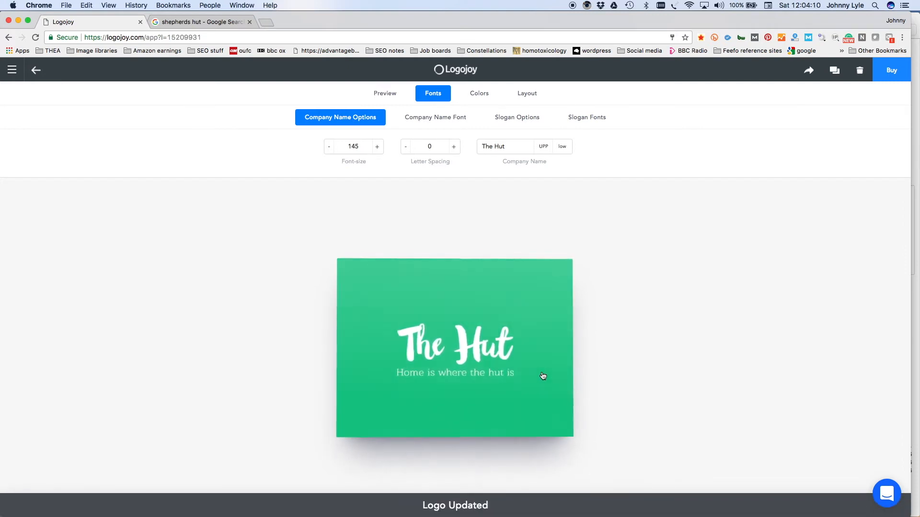
pyautogui.doubleClick(378, 149)
pyautogui.click(378, 148)
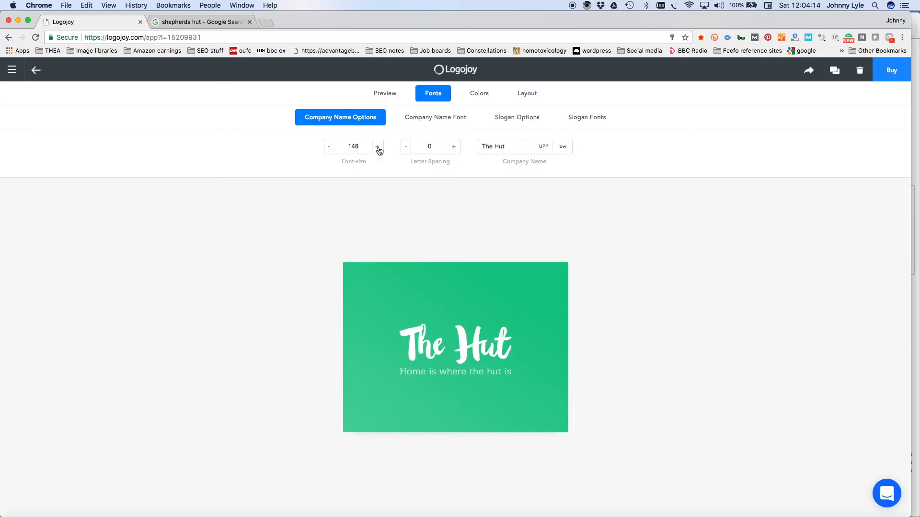
# Try a letter spacing of -0.05 on the company name and restore it to 0.00.
pyautogui.click(405, 149)
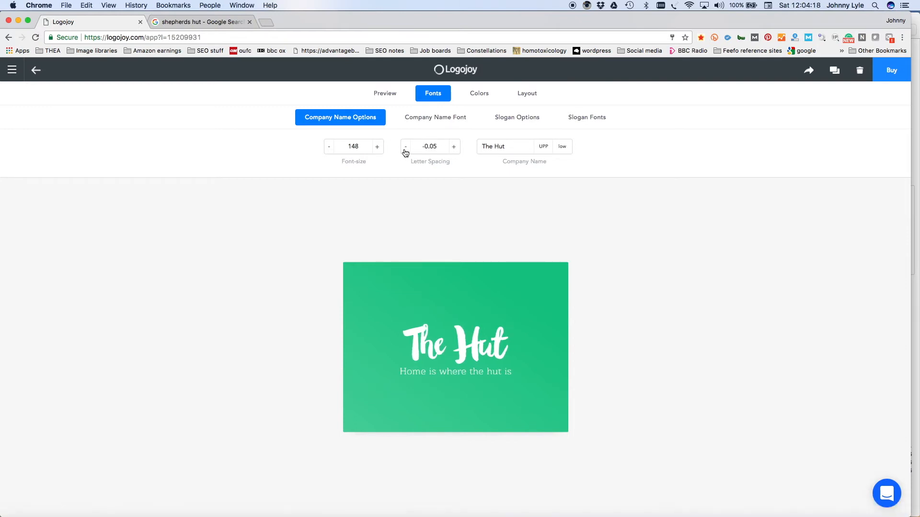
pyautogui.click(453, 147)
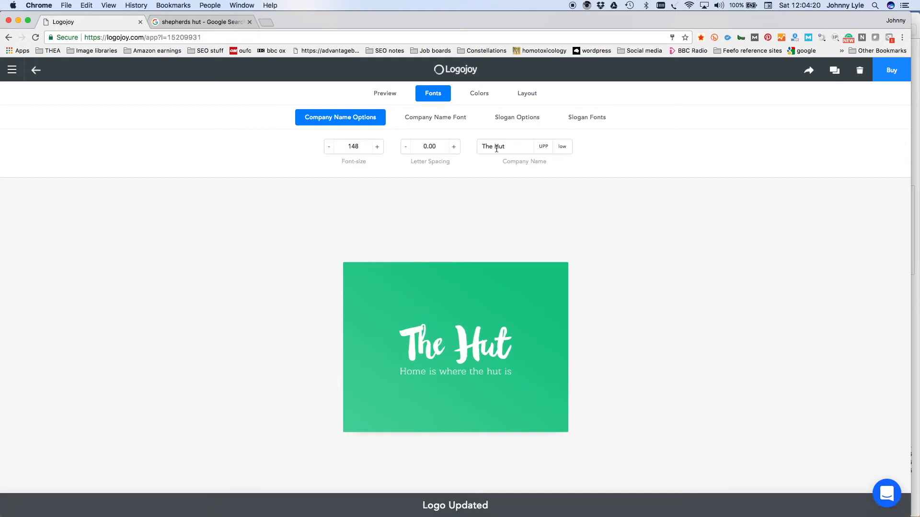
pyautogui.click(561, 152)
# Browse the teal background variations and update the logo with the medium-dark green one.
pyautogui.click(478, 92)
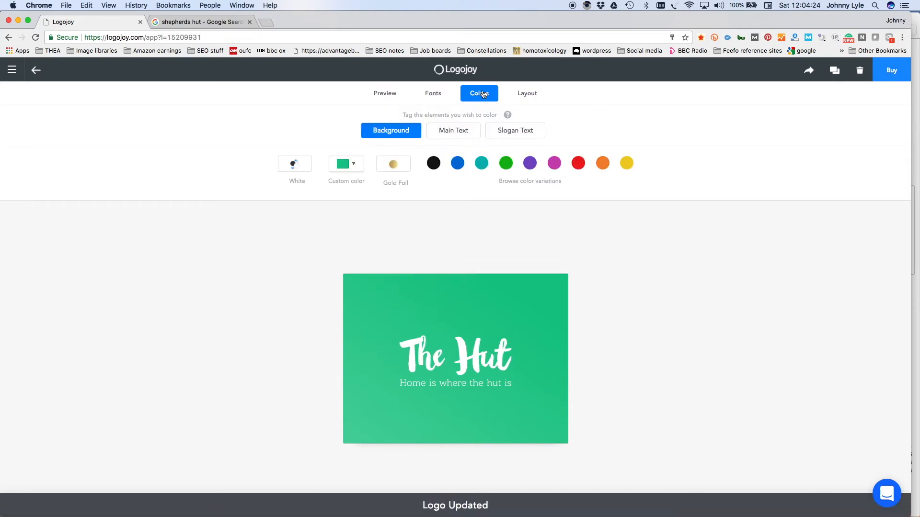
pyautogui.click(481, 162)
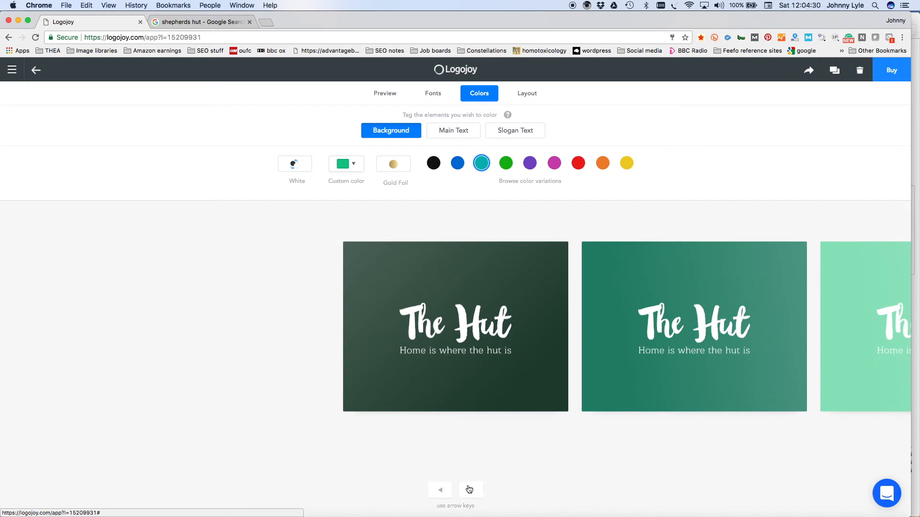
pyautogui.click(469, 489)
pyautogui.click(469, 494)
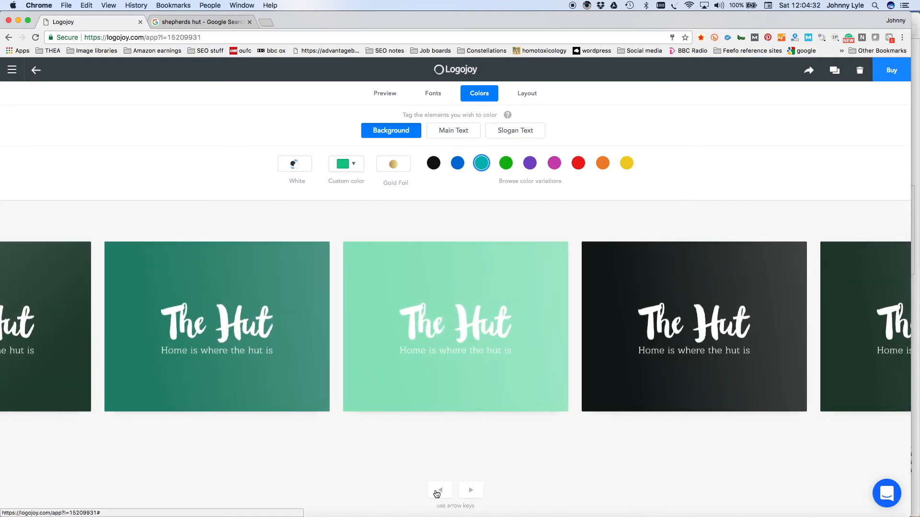
pyautogui.click(285, 385)
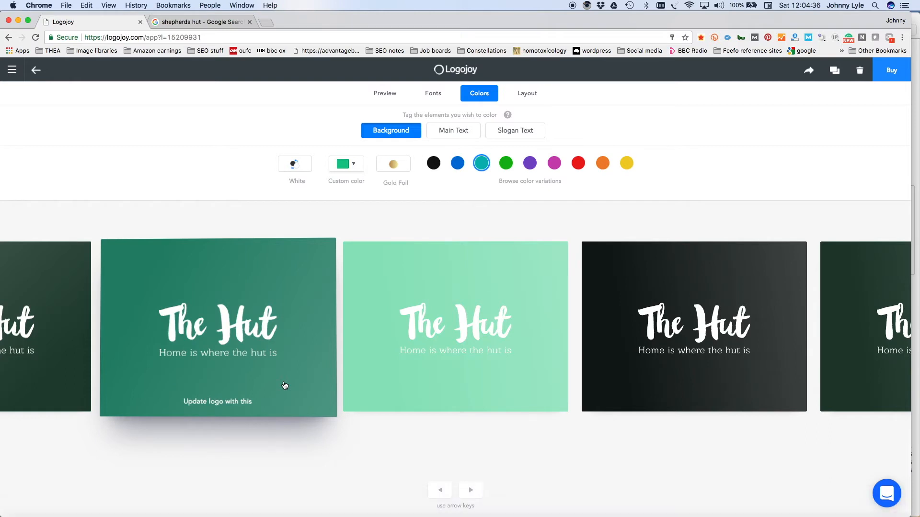
pyautogui.click(279, 385)
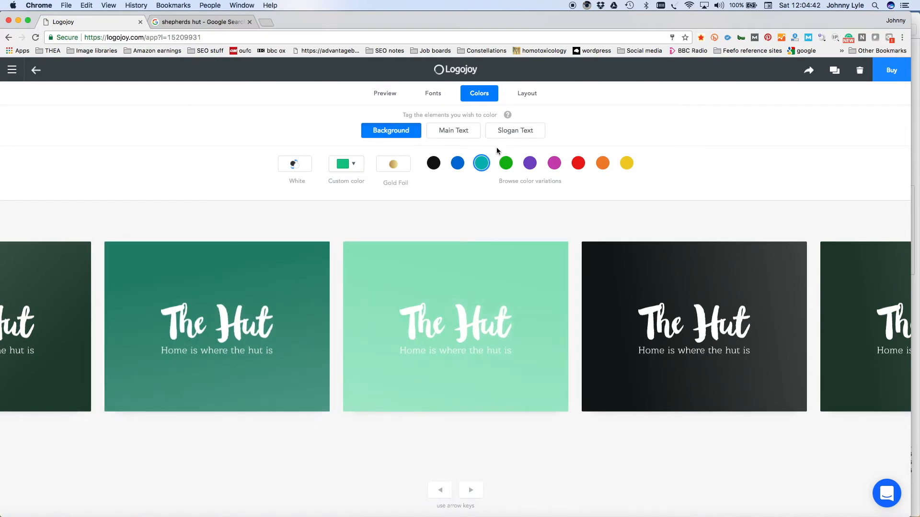
# Preview the logo on the business card, gold foil paper, T-shirt, phone and lit sign mockups.
pyautogui.click(383, 93)
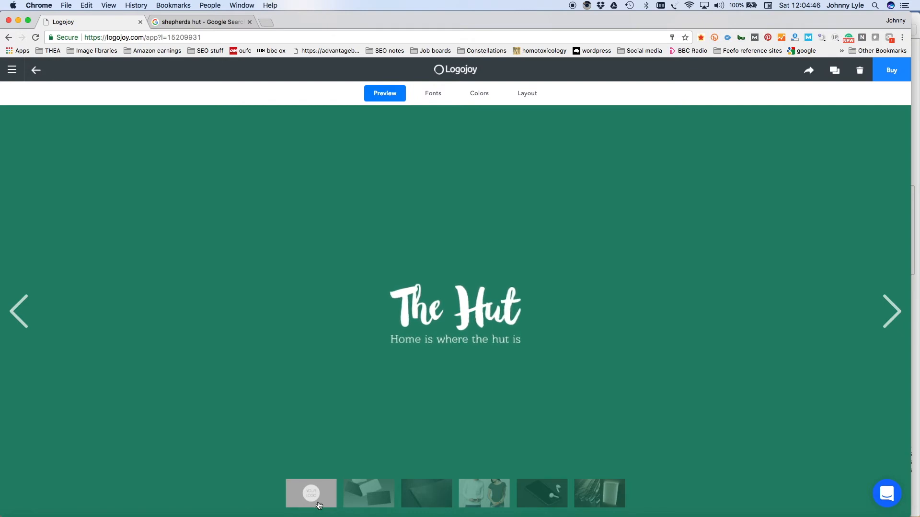
pyautogui.click(372, 501)
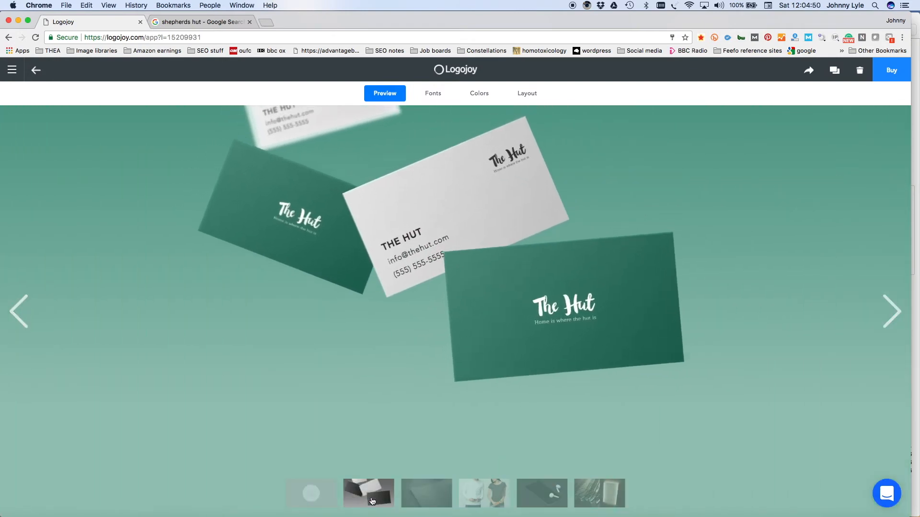
pyautogui.click(434, 501)
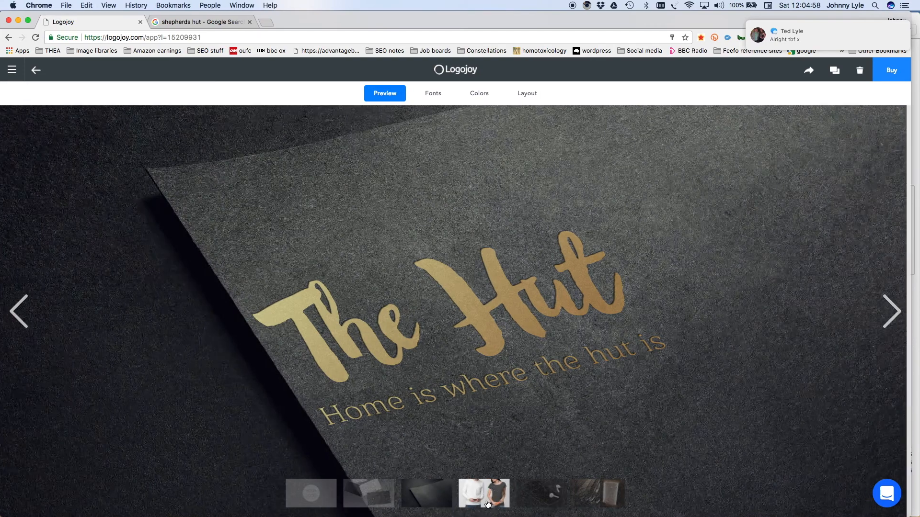
pyautogui.click(487, 504)
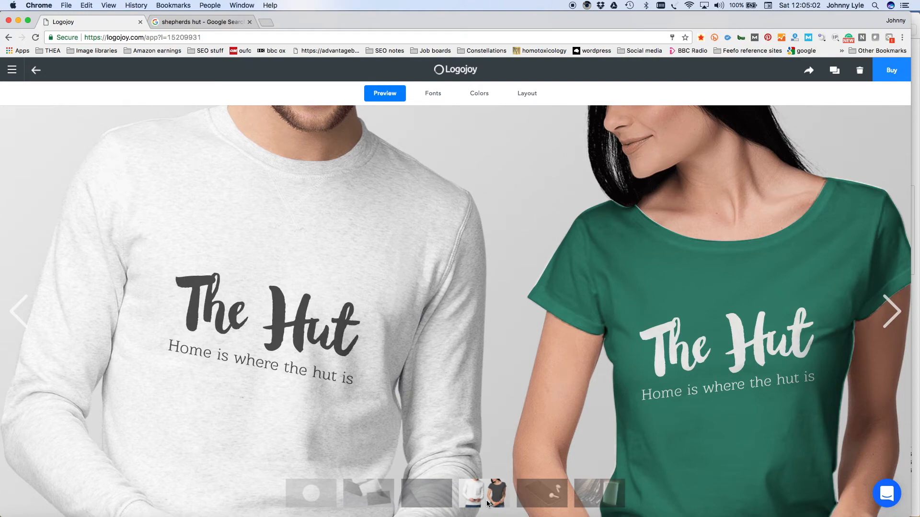
pyautogui.click(560, 499)
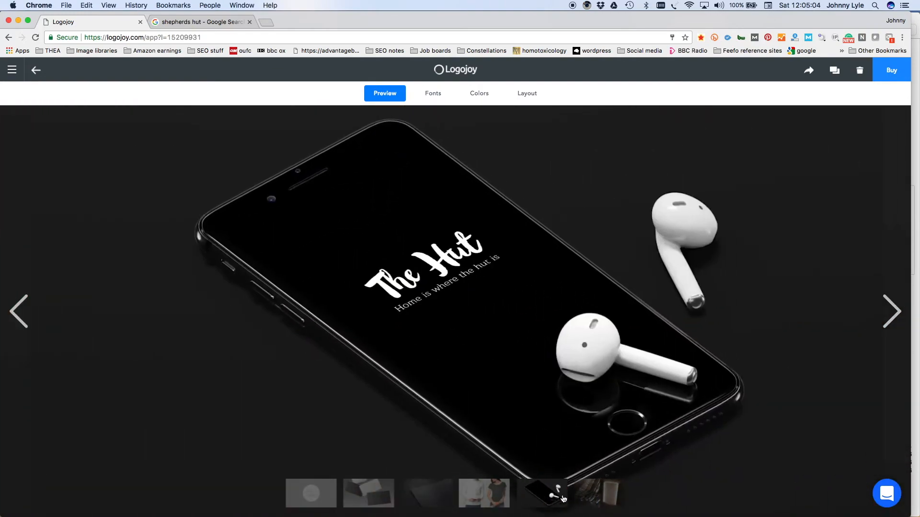
pyautogui.click(592, 497)
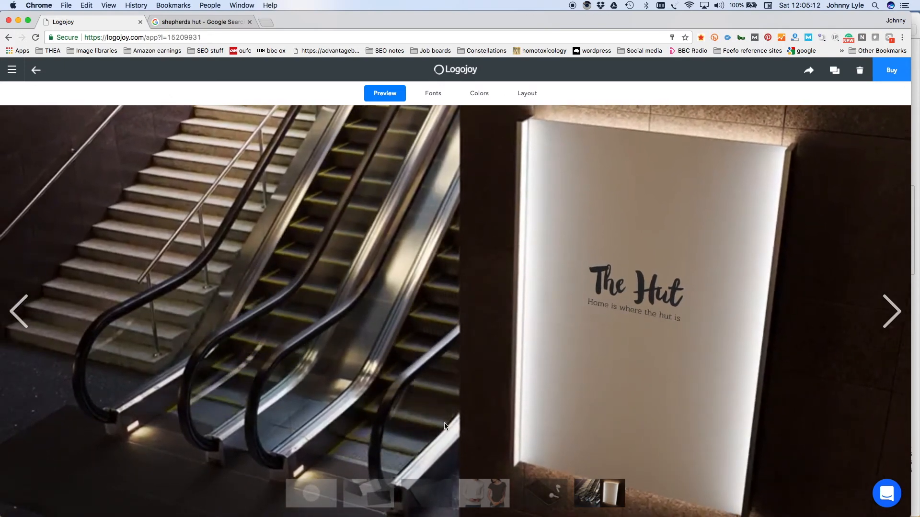
# Set the slogan's letter spacing to -0.05 and check the logo on the business card mockup.
pyautogui.click(433, 94)
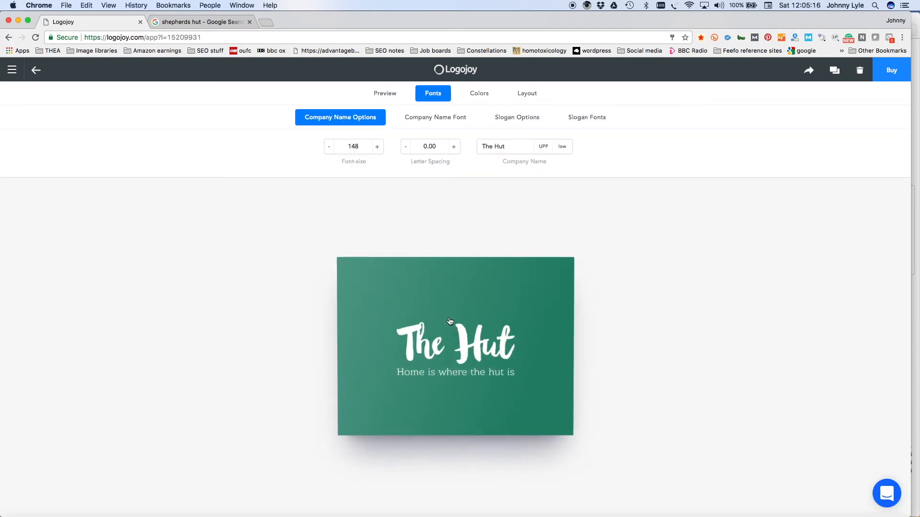
pyautogui.click(518, 123)
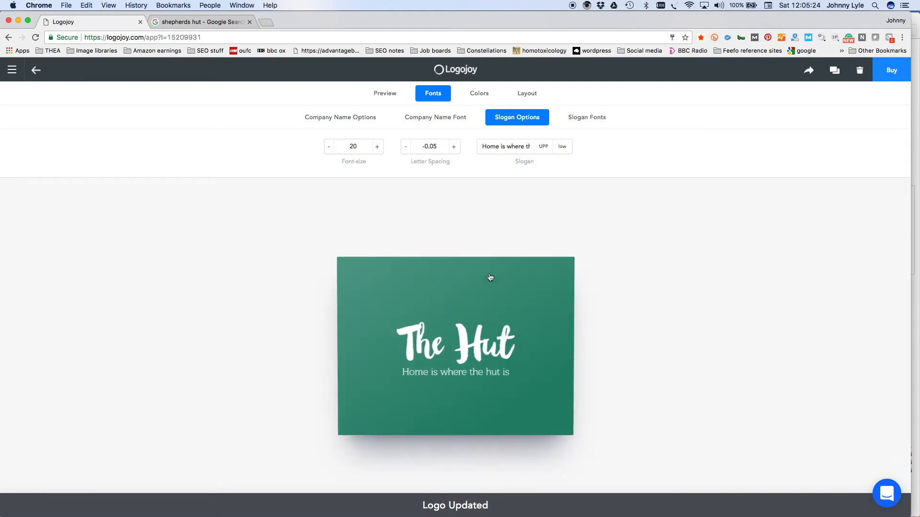
pyautogui.click(391, 97)
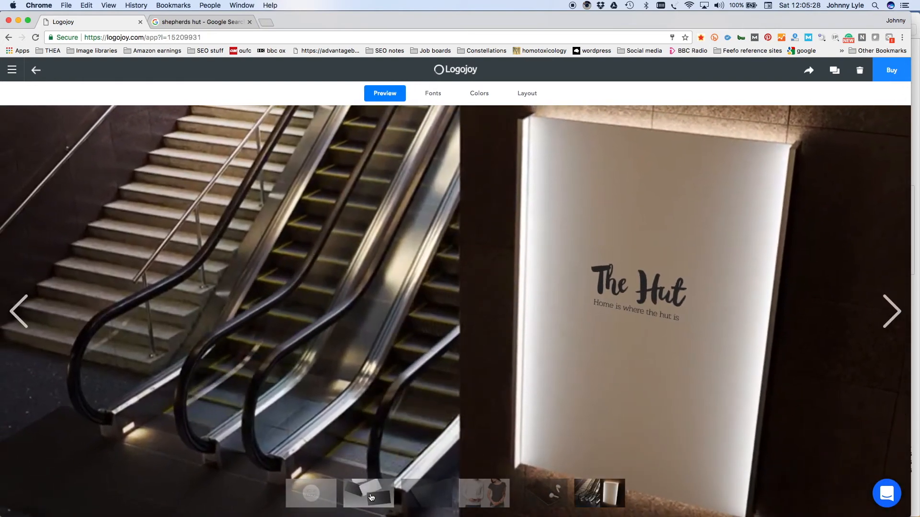
pyautogui.click(370, 494)
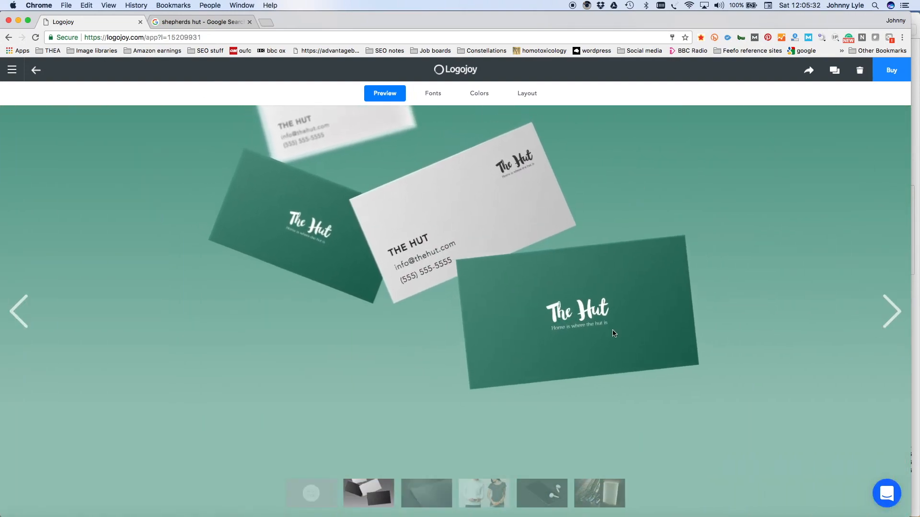
# Copy the share link of the script-lettered logo, close the sharing dialog and switch to Finder.
pyautogui.click(810, 70)
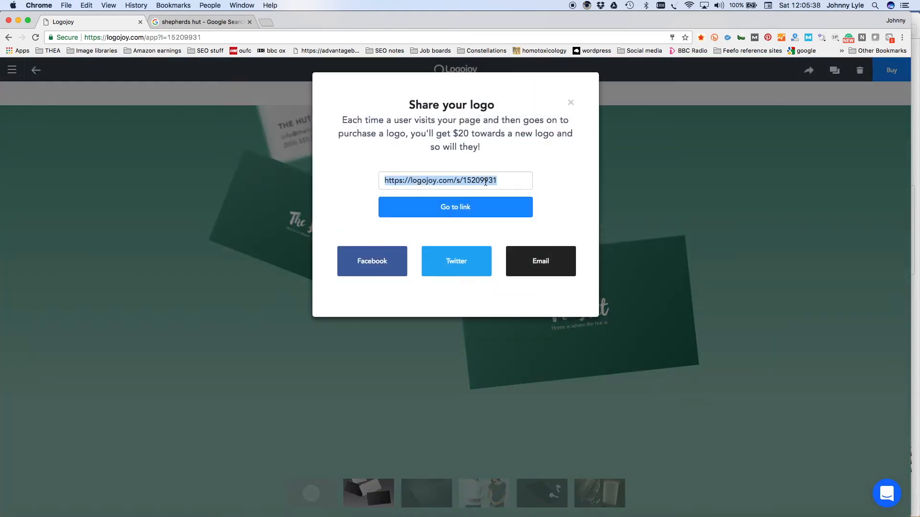
pyautogui.click(571, 103)
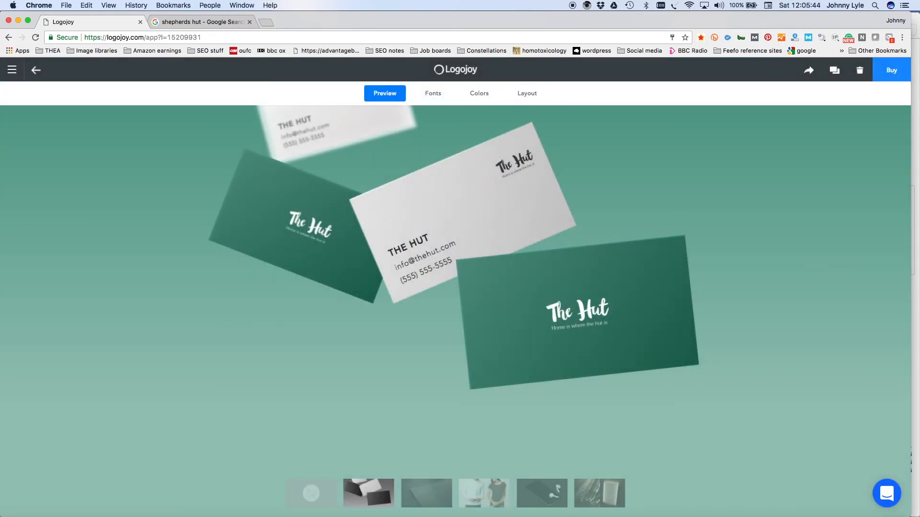
pyautogui.press('super+Tab')
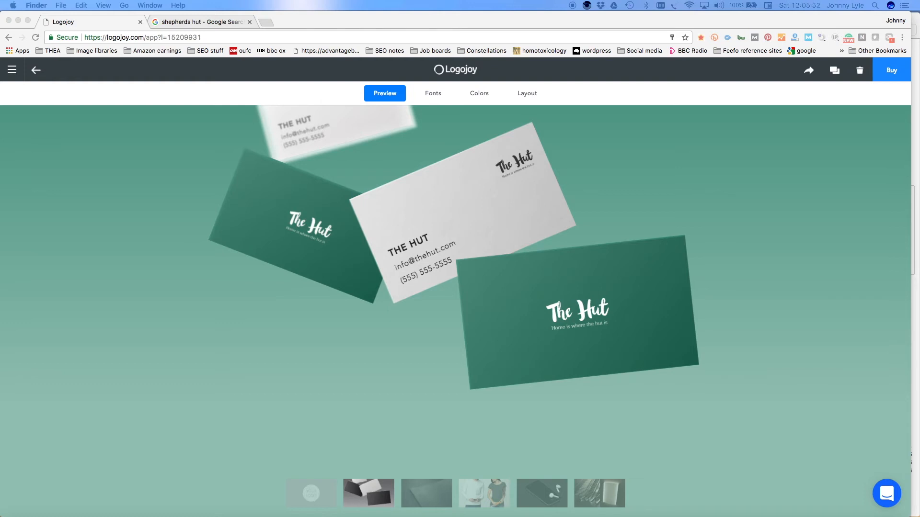
# Return to the generated logos, browse to the end of the set and load more designs.
pyautogui.click(38, 75)
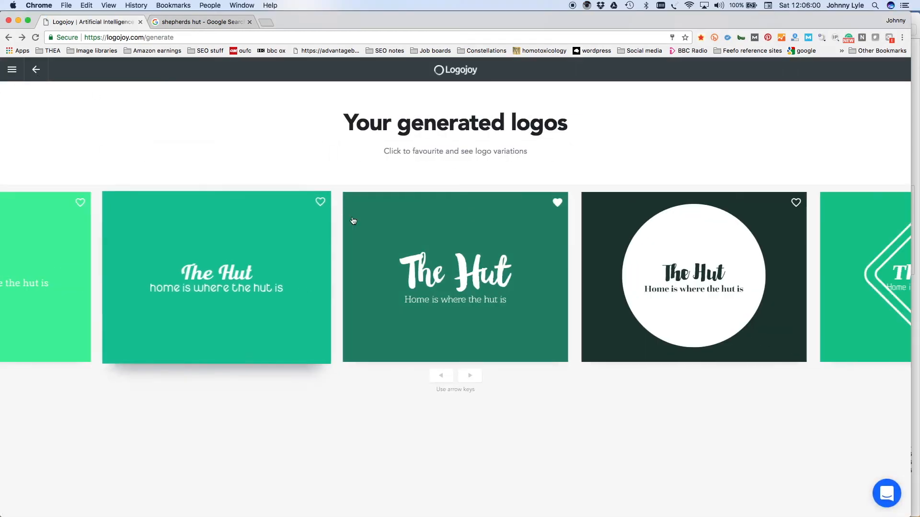
pyautogui.click(470, 383)
pyautogui.click(470, 384)
pyautogui.click(470, 384)
pyautogui.click(470, 384)
pyautogui.click(470, 383)
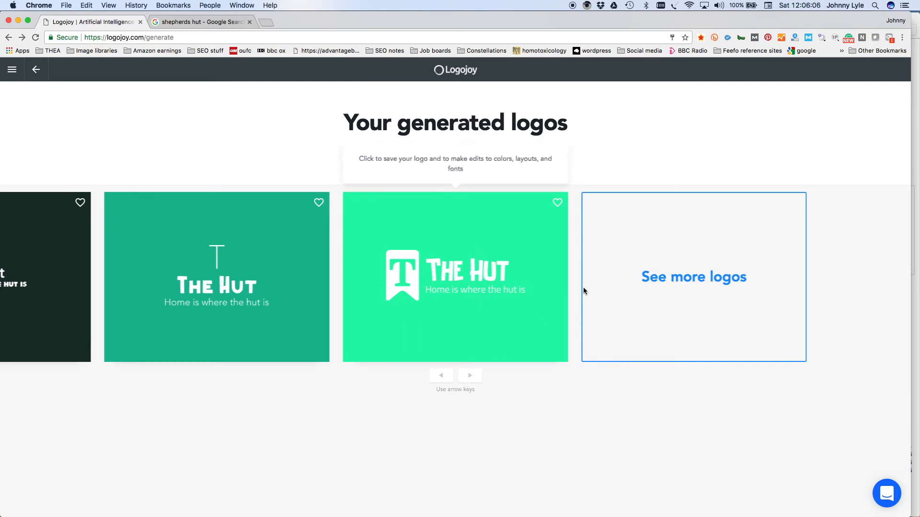
pyautogui.click(634, 283)
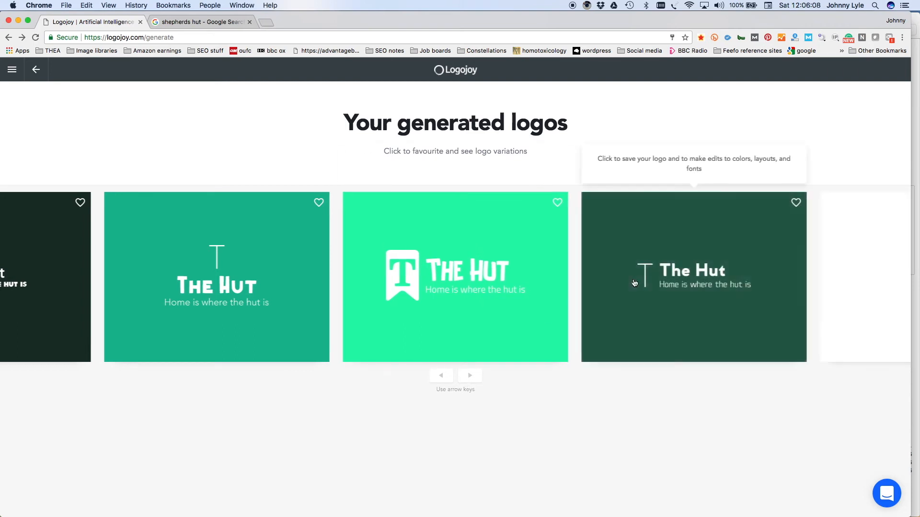
# Browse the newly generated logos and open the light green design with the square outline frame for editing.
pyautogui.click(470, 377)
pyautogui.click(470, 377)
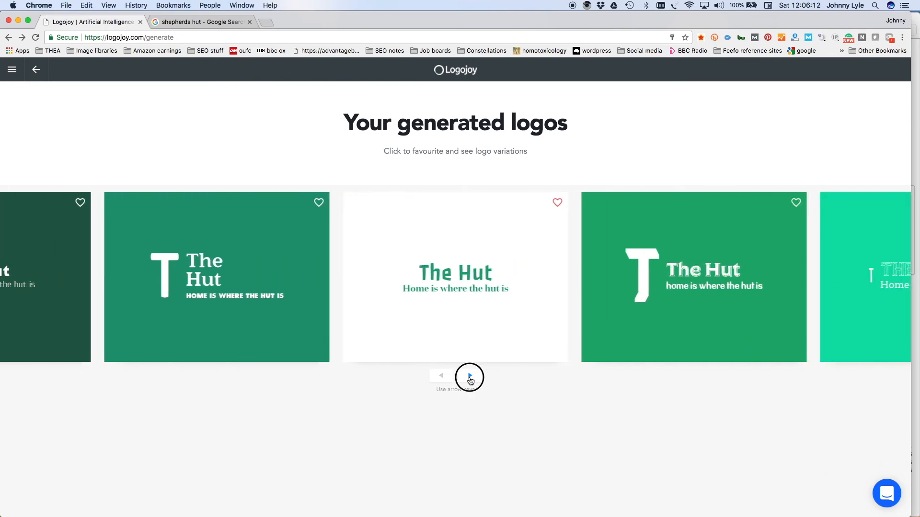
pyautogui.click(470, 377)
pyautogui.click(470, 377)
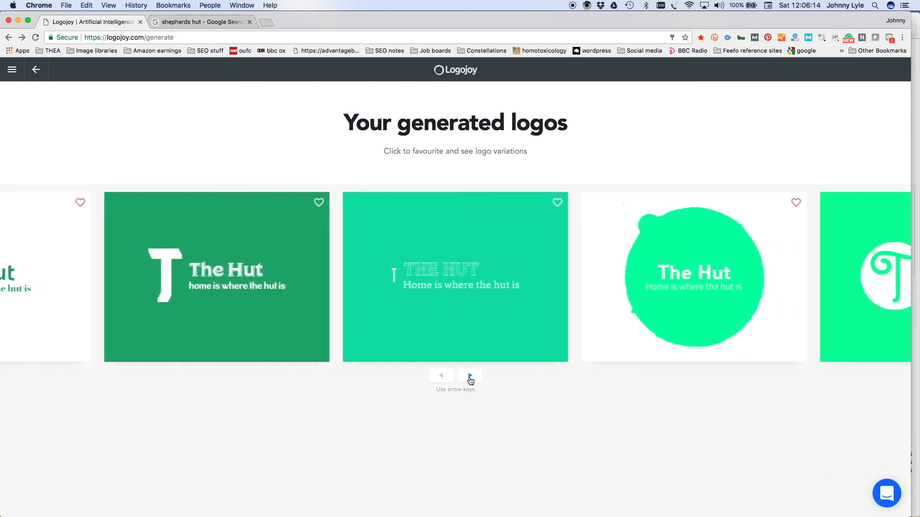
pyautogui.click(470, 377)
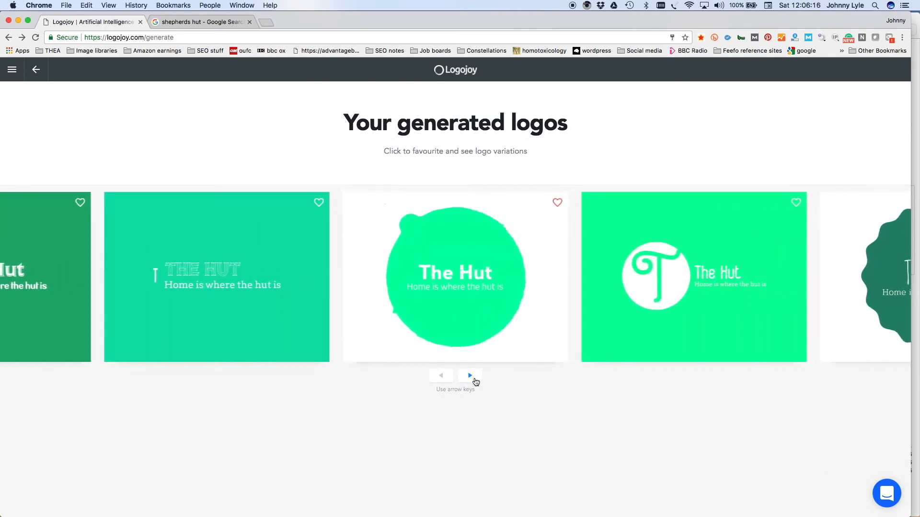
pyautogui.click(470, 376)
pyautogui.click(470, 377)
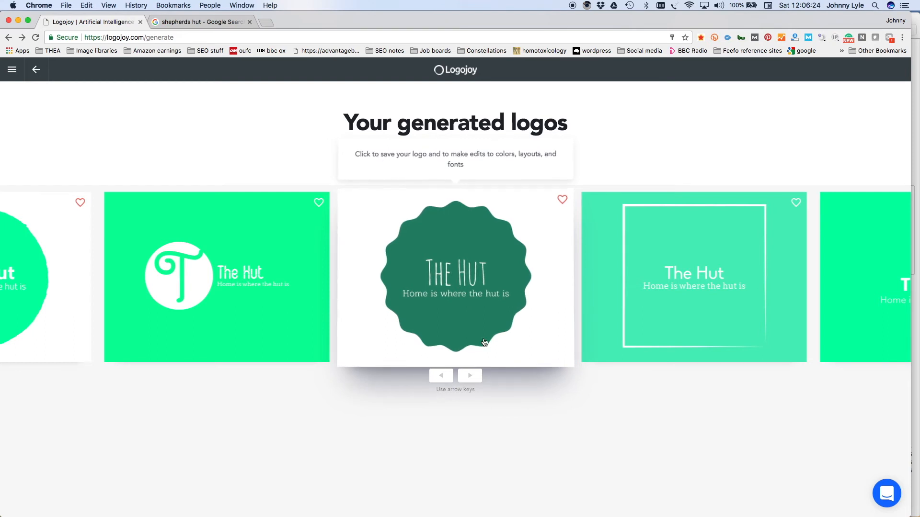
pyautogui.click(650, 321)
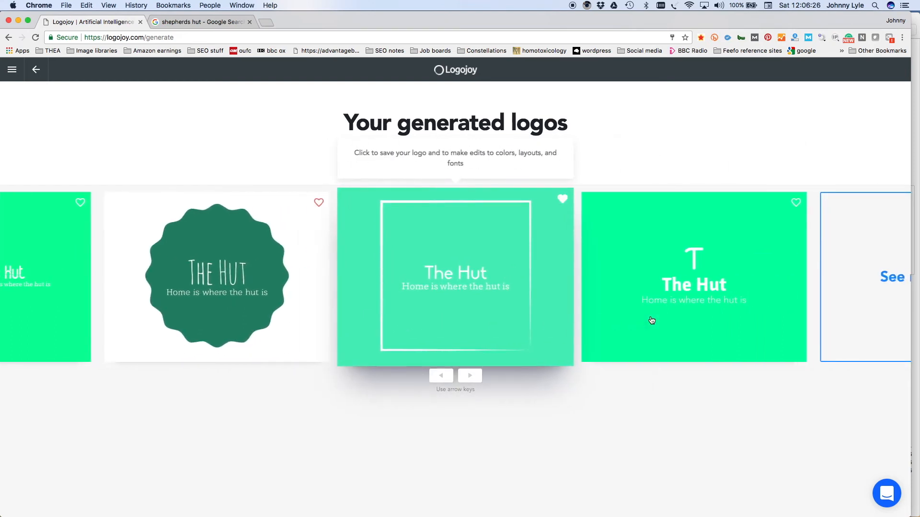
pyautogui.click(516, 294)
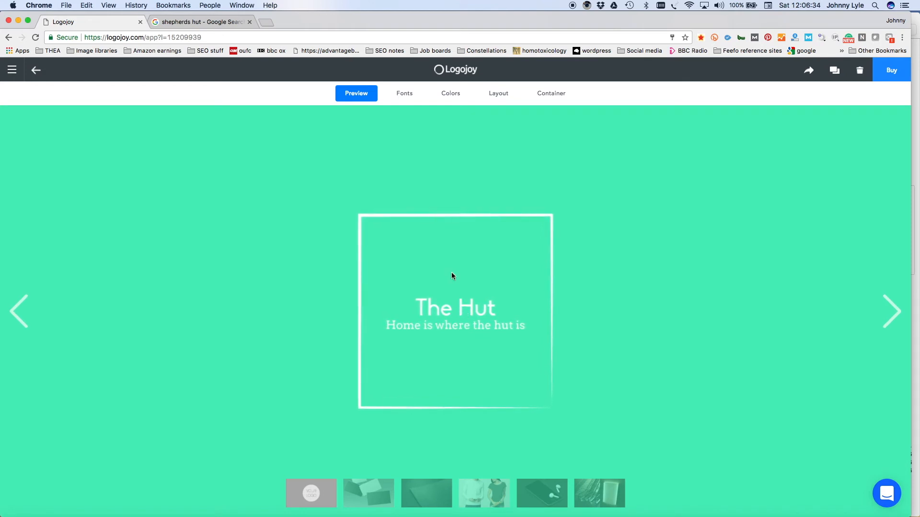
# Set the company name's font size to 59, and the slogan's font size to 22 with -0.05 letter spacing.
pyautogui.click(405, 93)
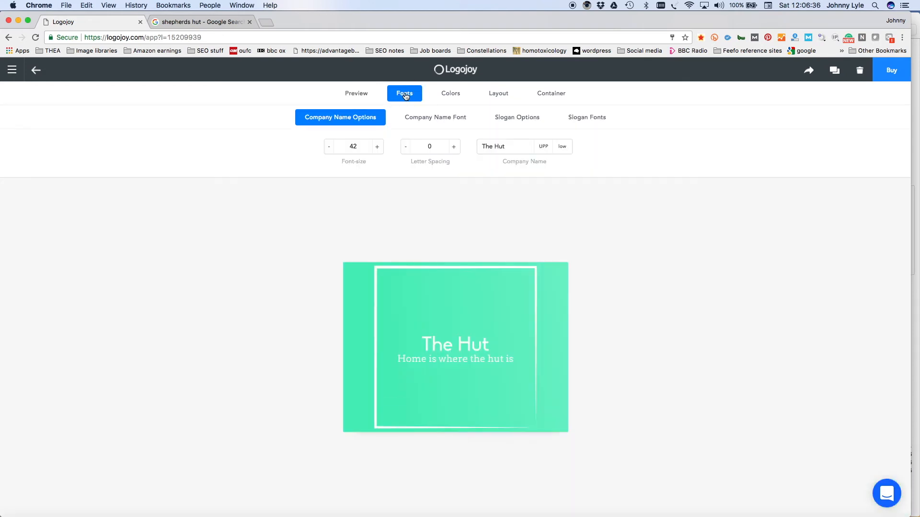
pyautogui.click(376, 148)
pyautogui.click(375, 148)
pyautogui.click(376, 148)
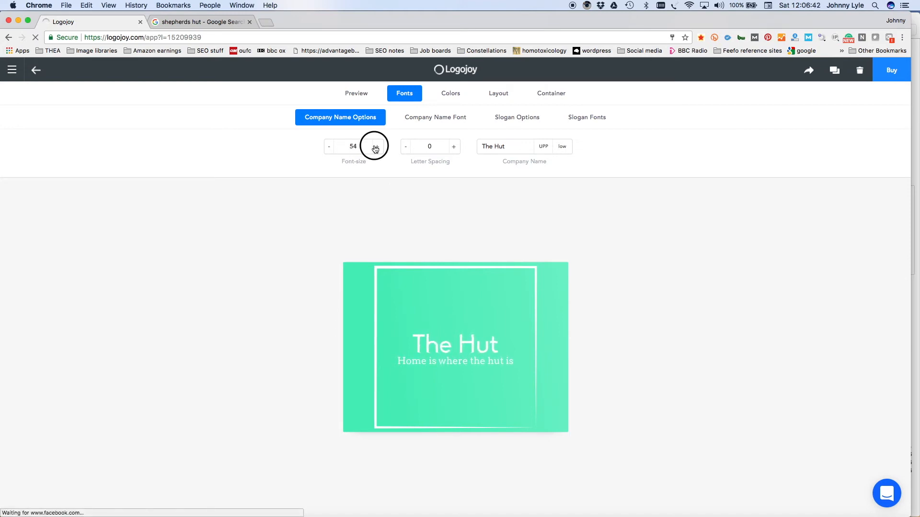
pyautogui.click(521, 120)
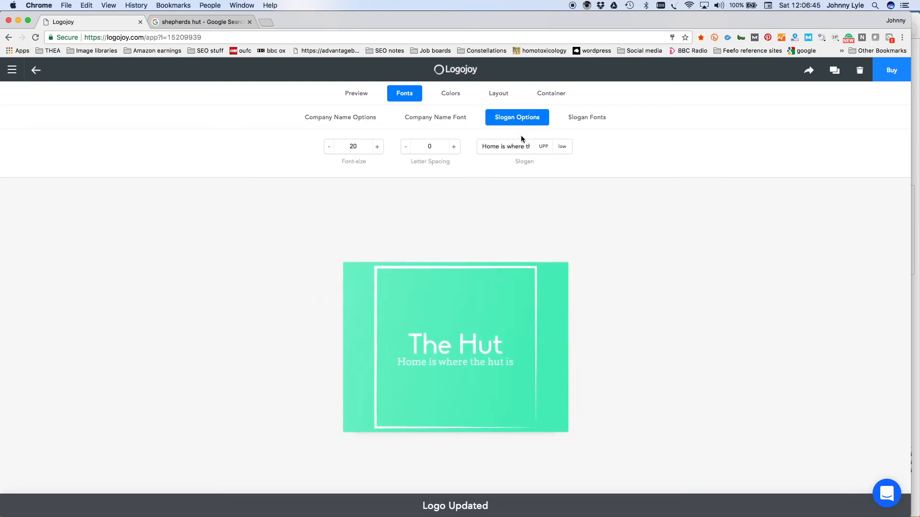
pyautogui.click(404, 149)
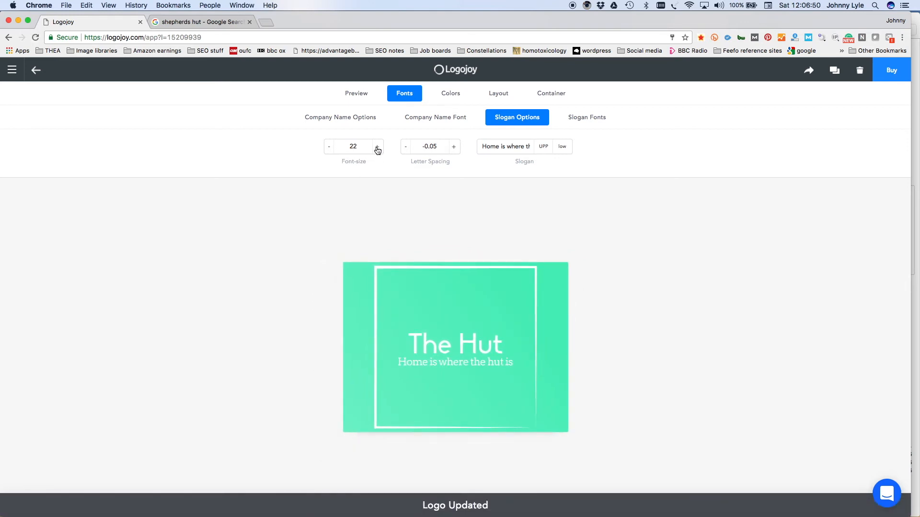
# Increase the company name's font size to 70.
pyautogui.click(349, 121)
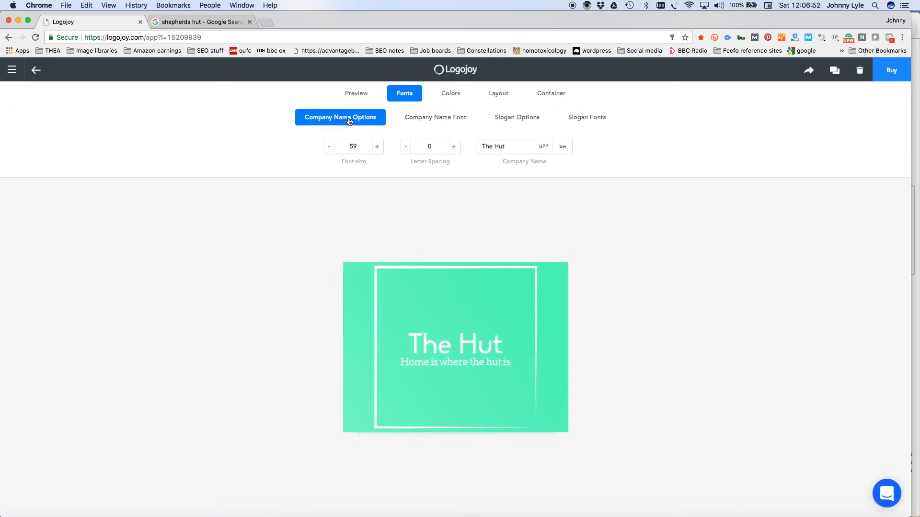
pyautogui.click(378, 148)
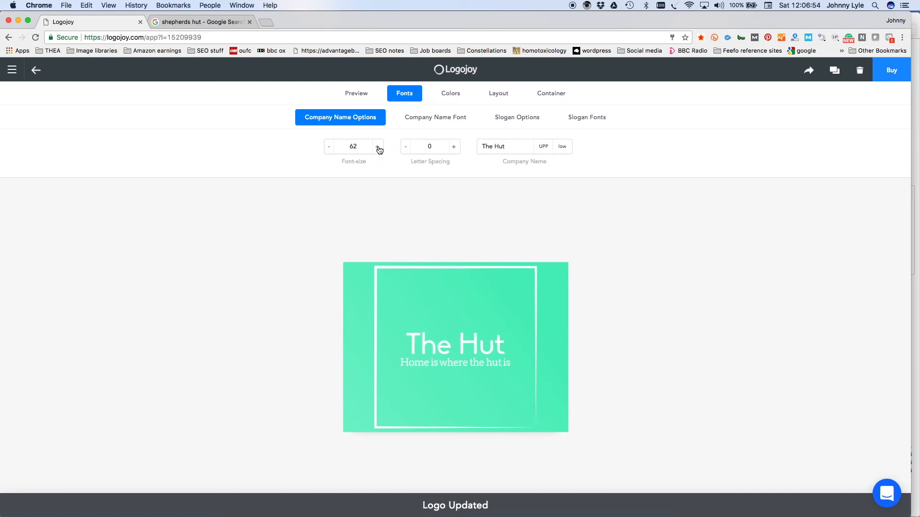
pyautogui.click(378, 148)
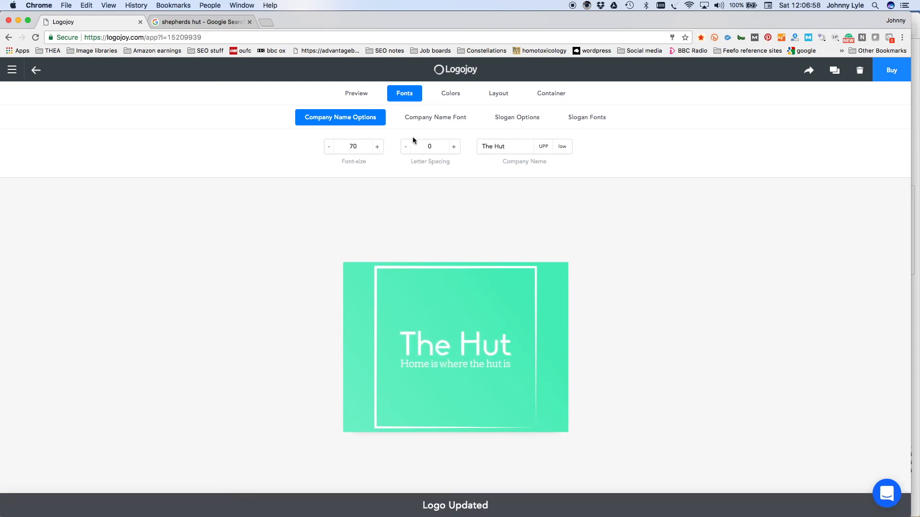
# Preview the square-framed logo on the business card, T-shirt, phone and lit sign mockups.
pyautogui.click(363, 96)
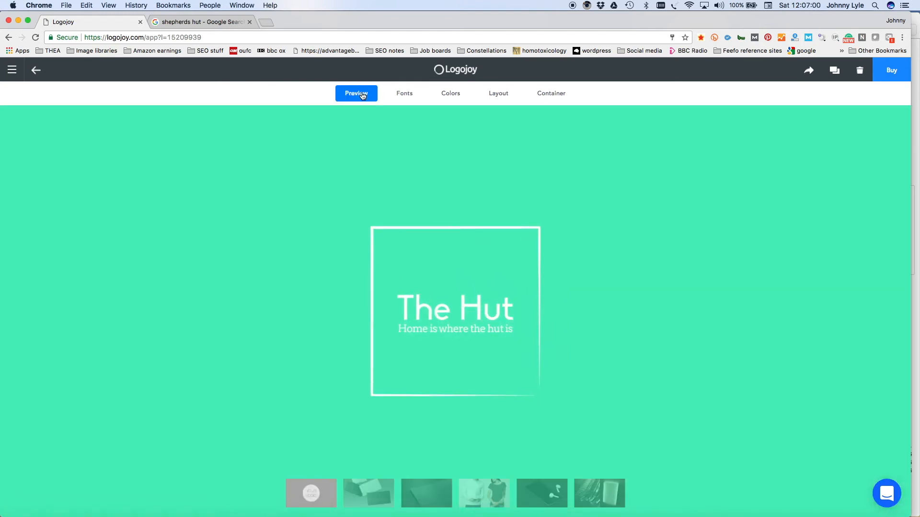
pyautogui.click(371, 494)
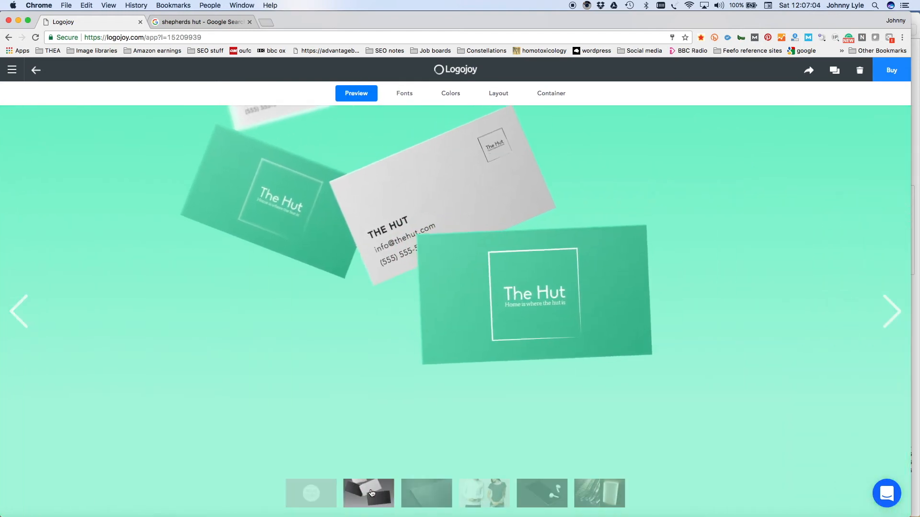
pyautogui.click(471, 495)
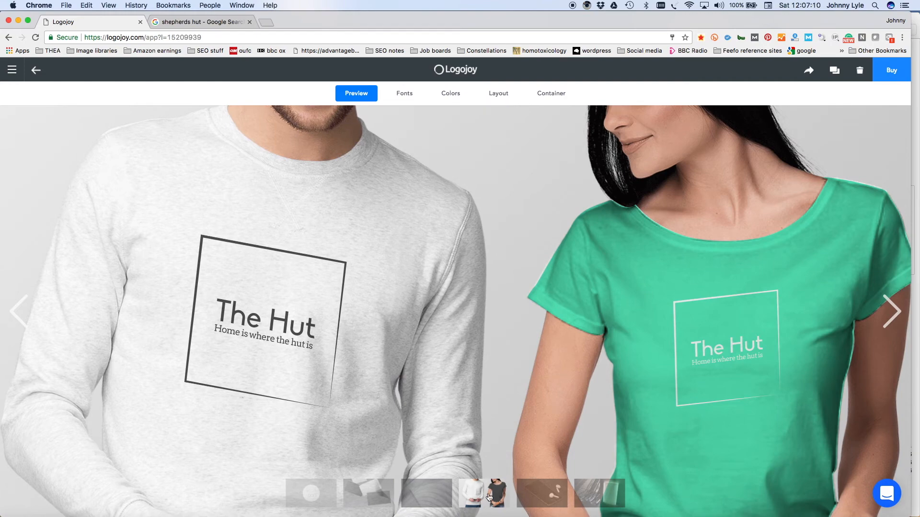
pyautogui.click(530, 498)
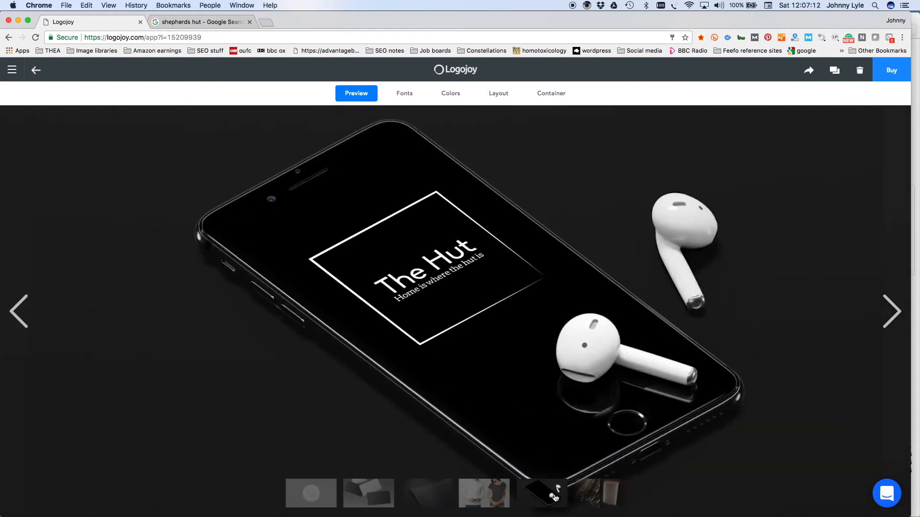
pyautogui.click(590, 500)
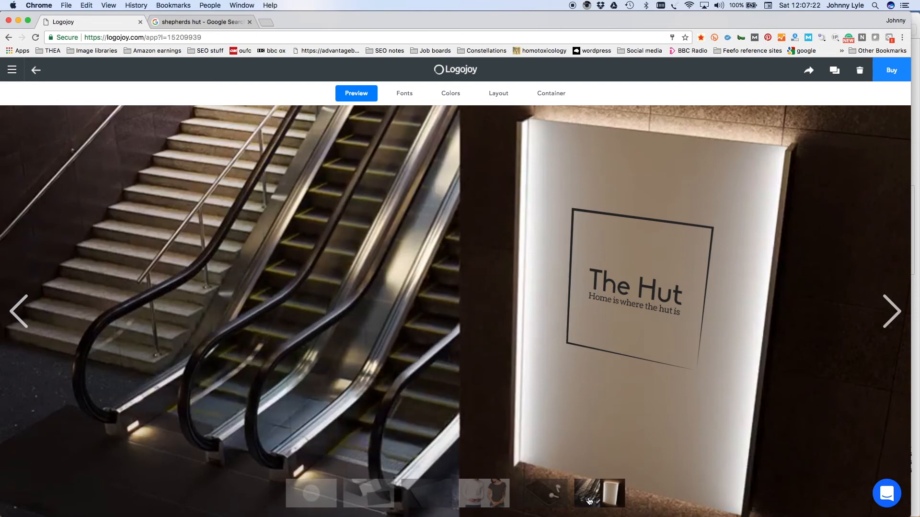
# Copy the share link of the square-framed logo and close the sharing dialog.
pyautogui.click(808, 71)
pyautogui.tripleClick(471, 185)
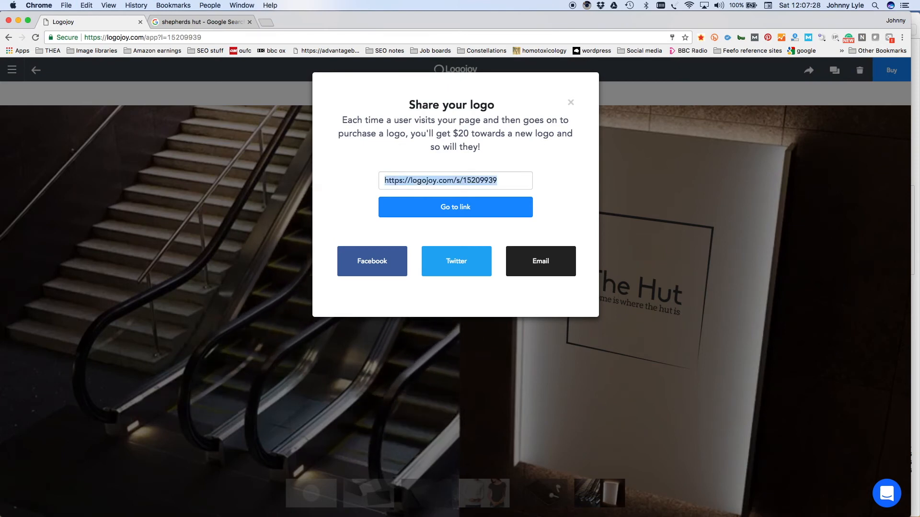
pyautogui.press('super+Tab')
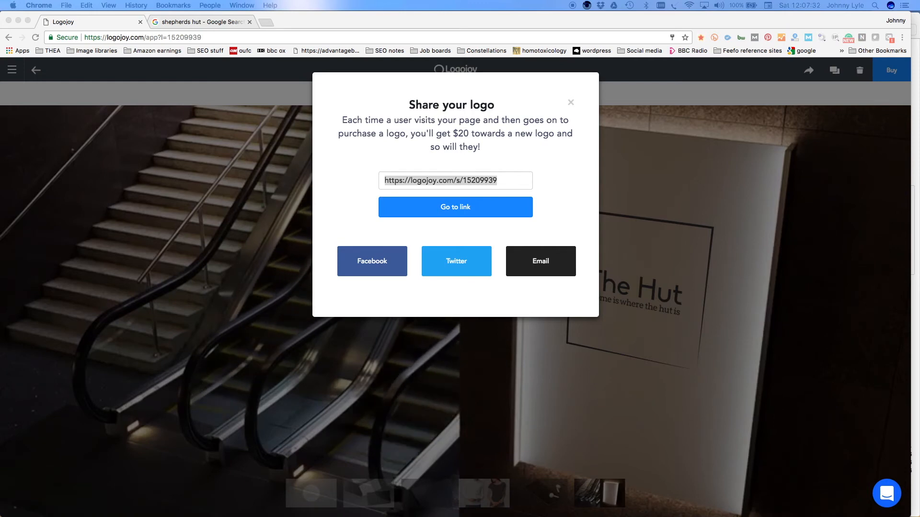
pyautogui.click(571, 103)
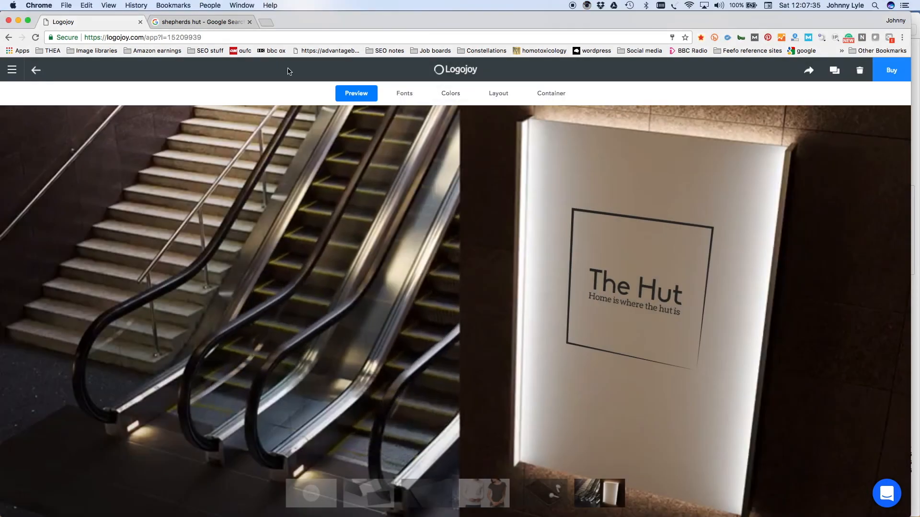
# Return to the generated logos, load more designs, and favourite and open the green one with the woven white ring.
pyautogui.click(36, 70)
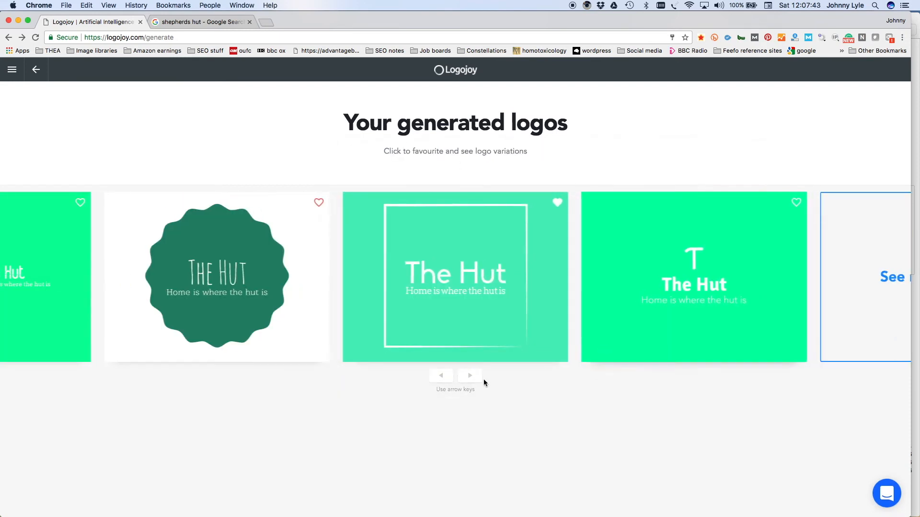
pyautogui.click(470, 378)
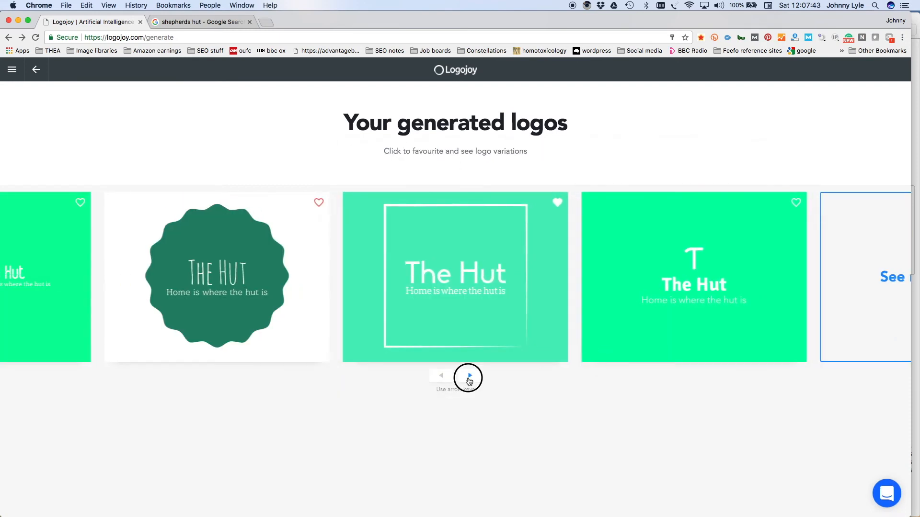
pyautogui.click(712, 277)
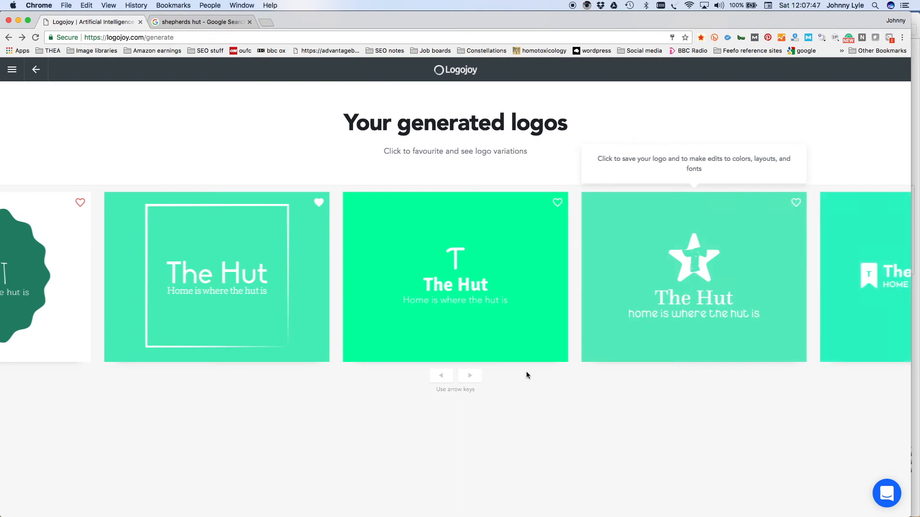
pyautogui.click(470, 376)
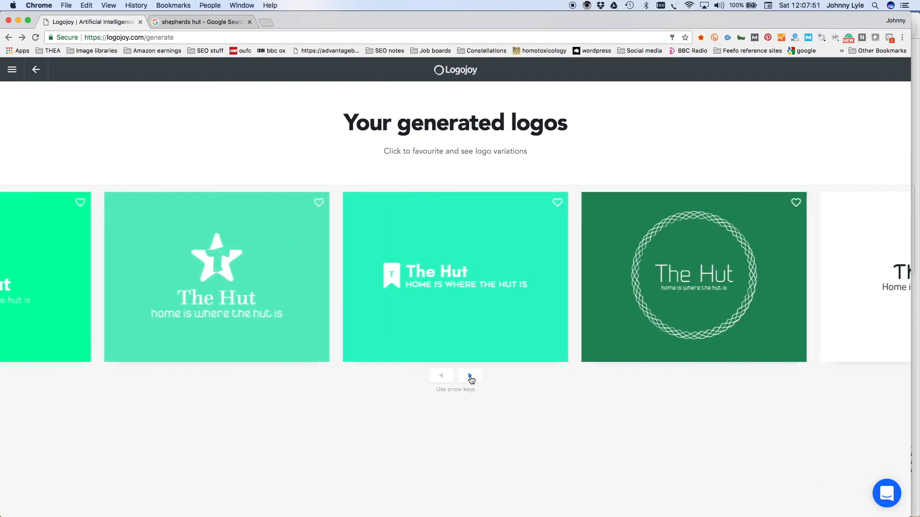
pyautogui.click(470, 378)
pyautogui.click(543, 304)
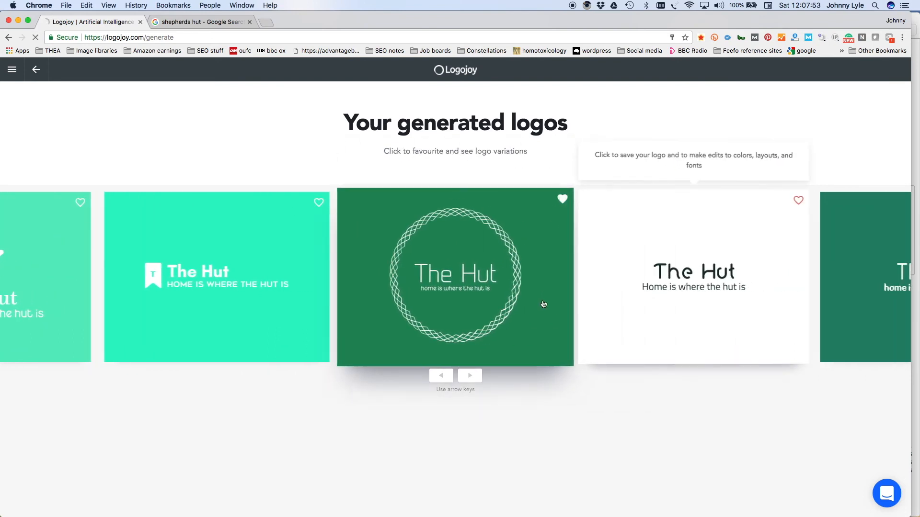
pyautogui.click(543, 304)
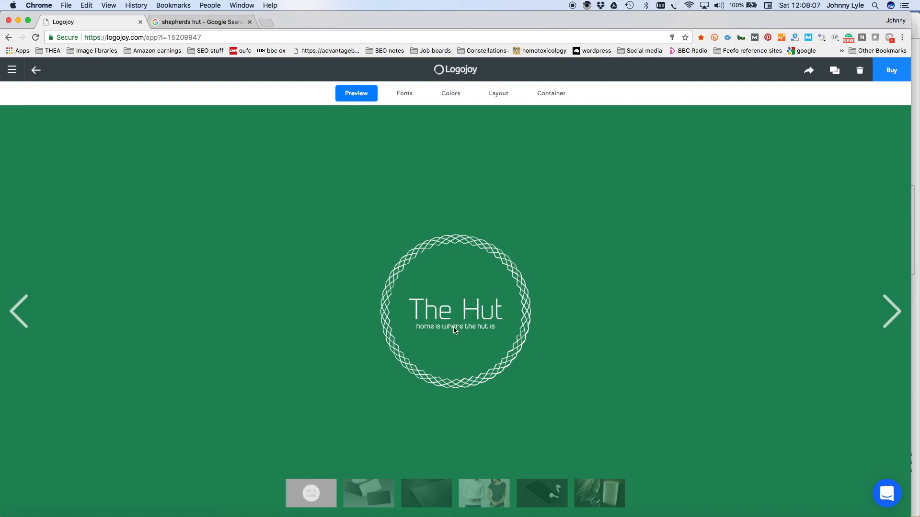
# Set the slogan's font size to 11 with 0.05 letter spacing.
pyautogui.click(405, 94)
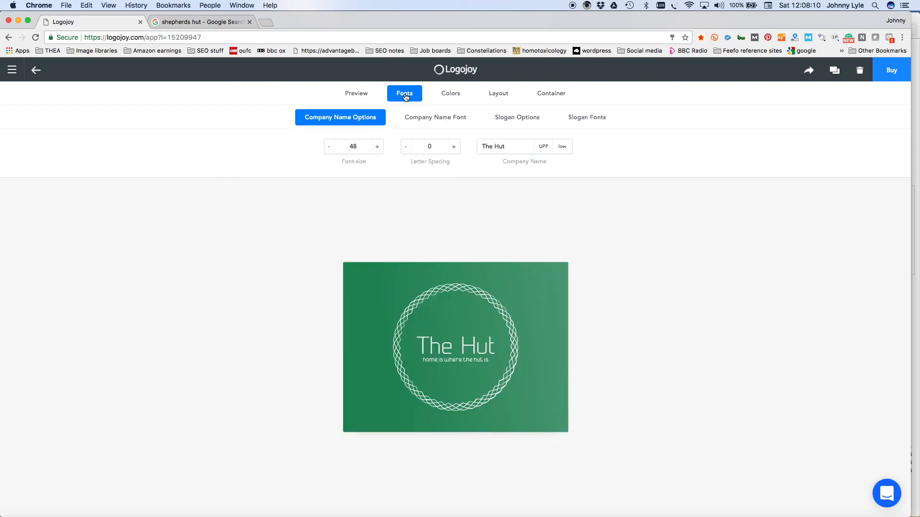
pyautogui.click(519, 122)
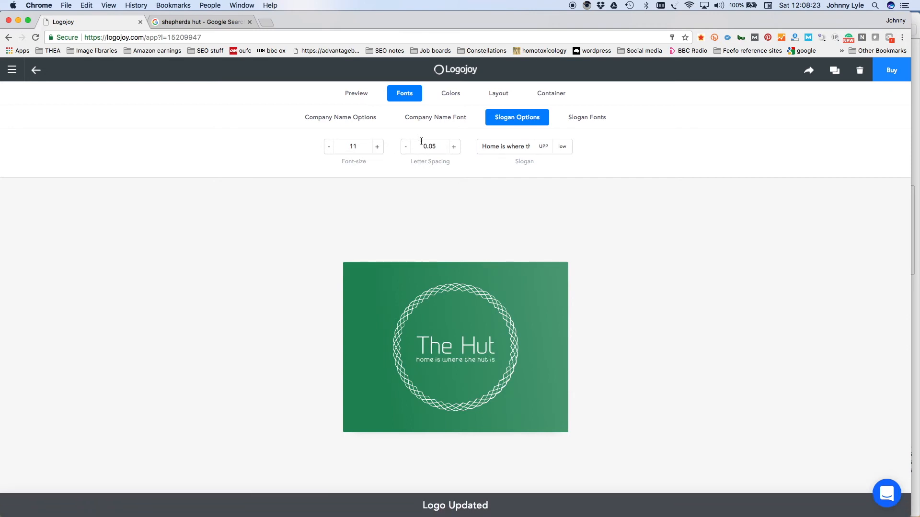
# Browse the pink background colour variations and update the ring logo with the dark plum one.
pyautogui.click(455, 94)
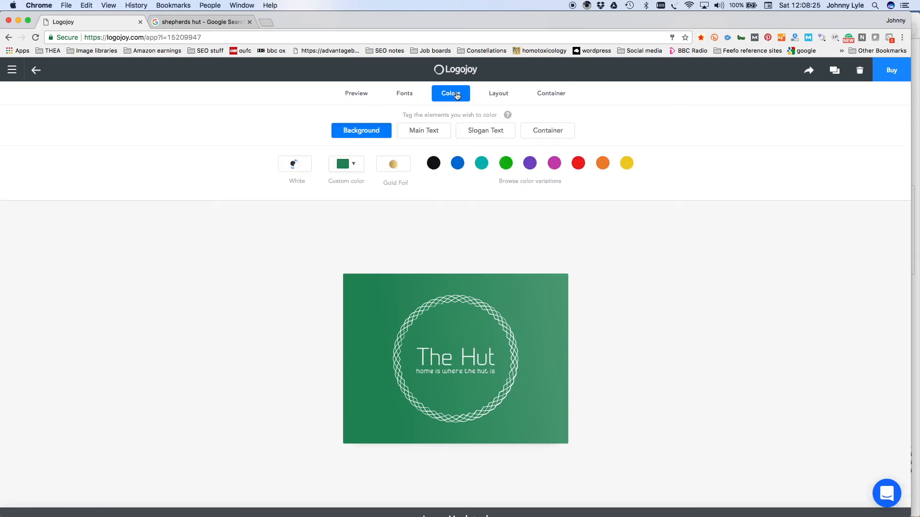
pyautogui.click(558, 166)
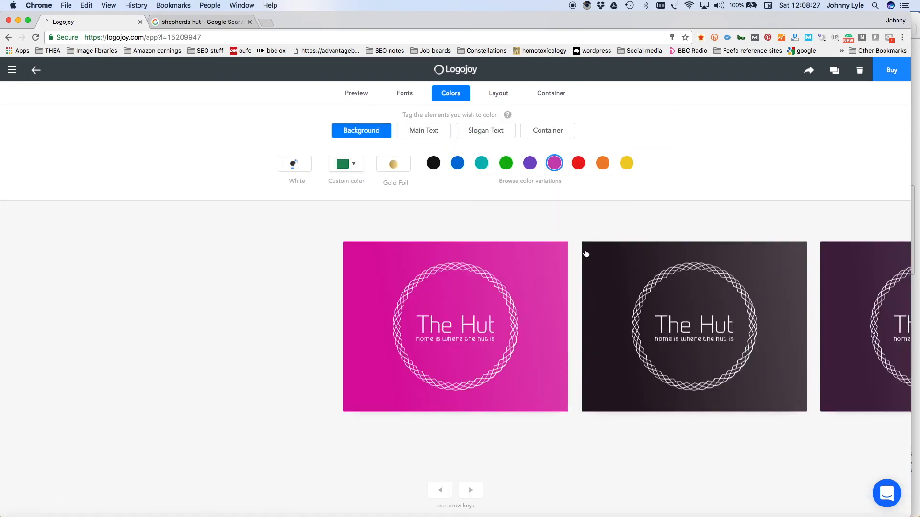
pyautogui.moveTo(583, 261)
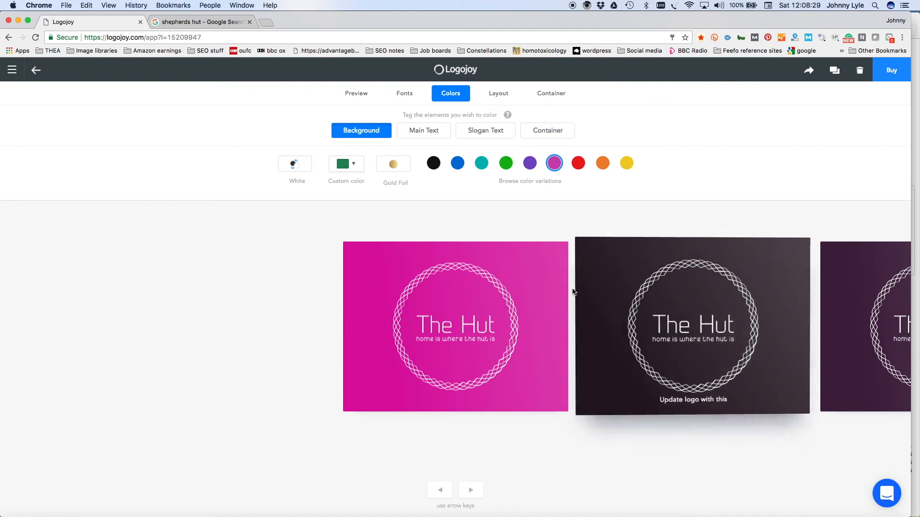
pyautogui.moveTo(507, 300)
pyautogui.moveTo(589, 294)
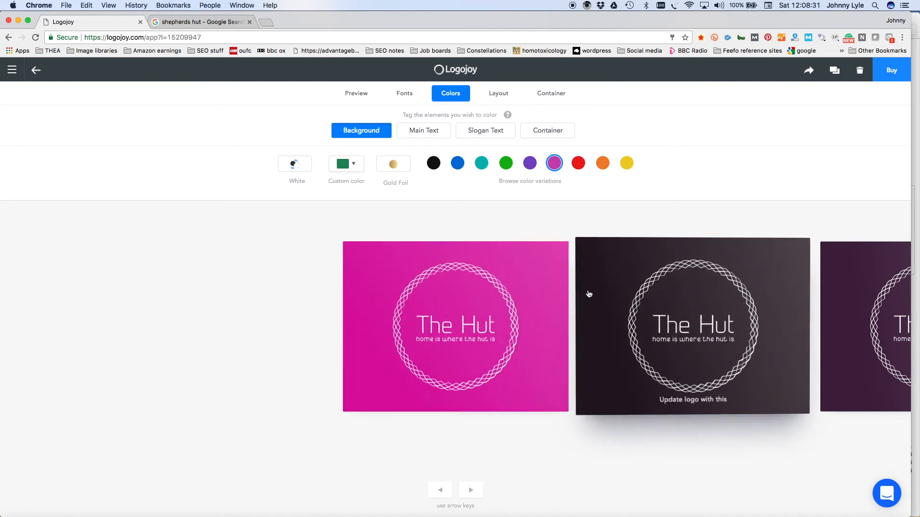
pyautogui.click(465, 497)
pyautogui.click(466, 498)
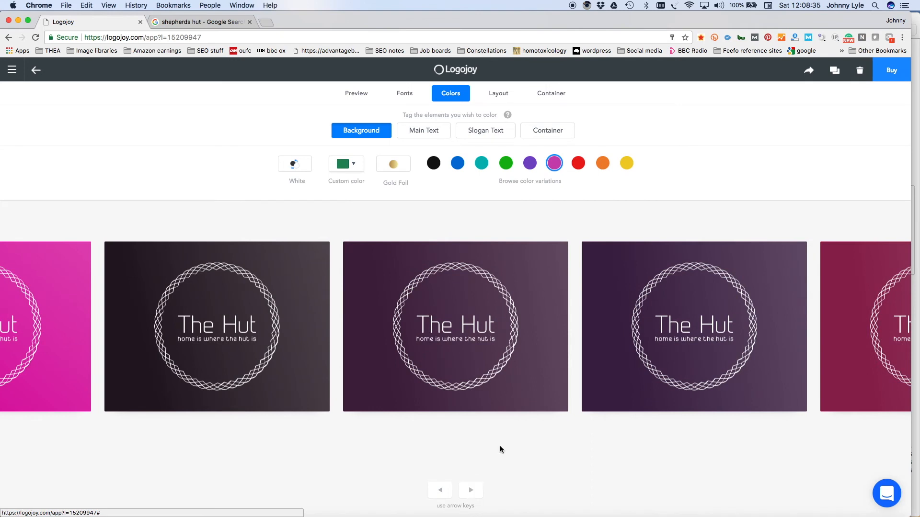
pyautogui.moveTo(529, 388)
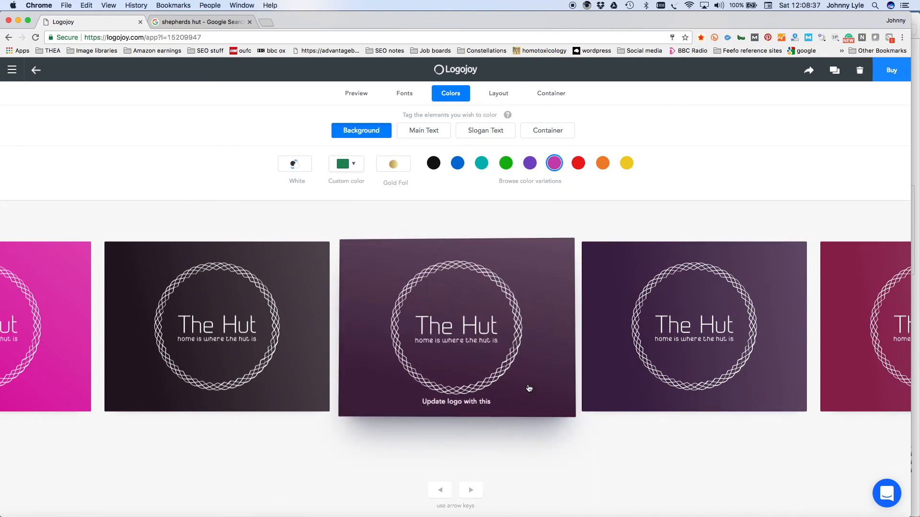
pyautogui.click(529, 388)
# Preview the plum ring logo on the business card, gold-embossed paper, shirt, phone and lit sign mockups.
pyautogui.click(356, 93)
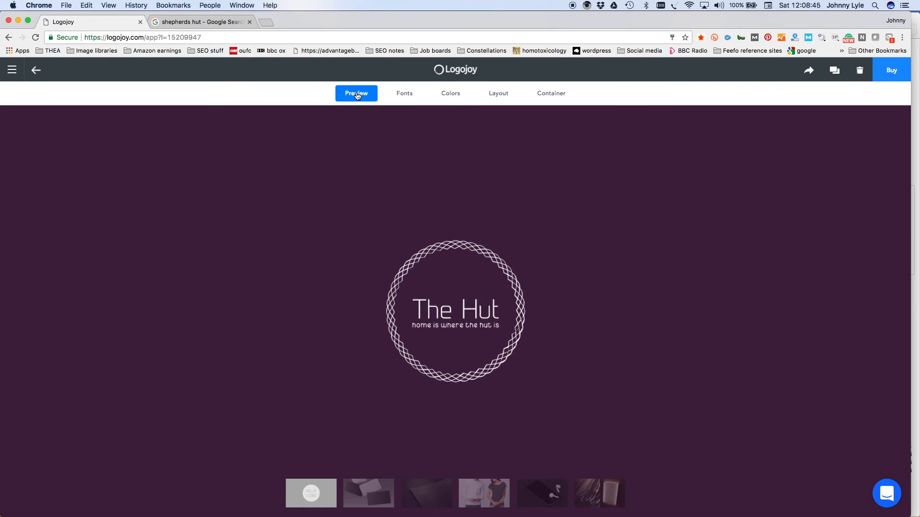
pyautogui.click(371, 493)
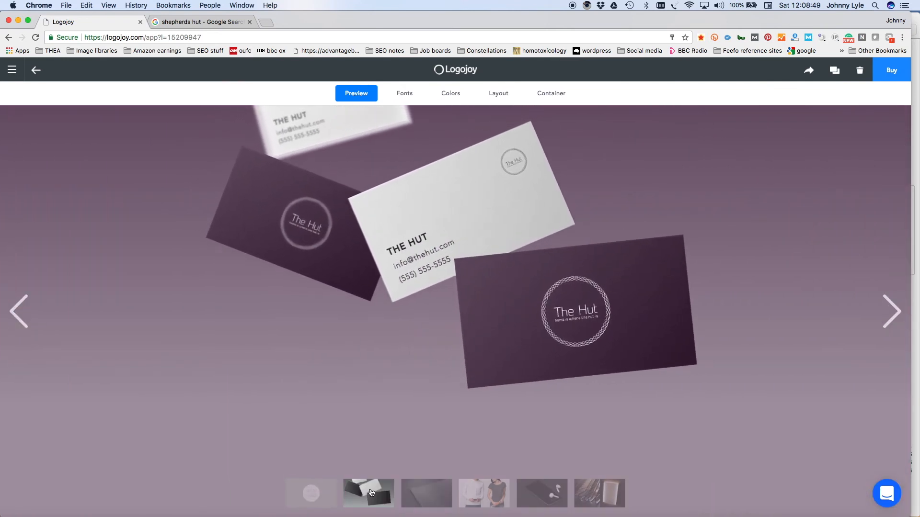
pyautogui.click(429, 502)
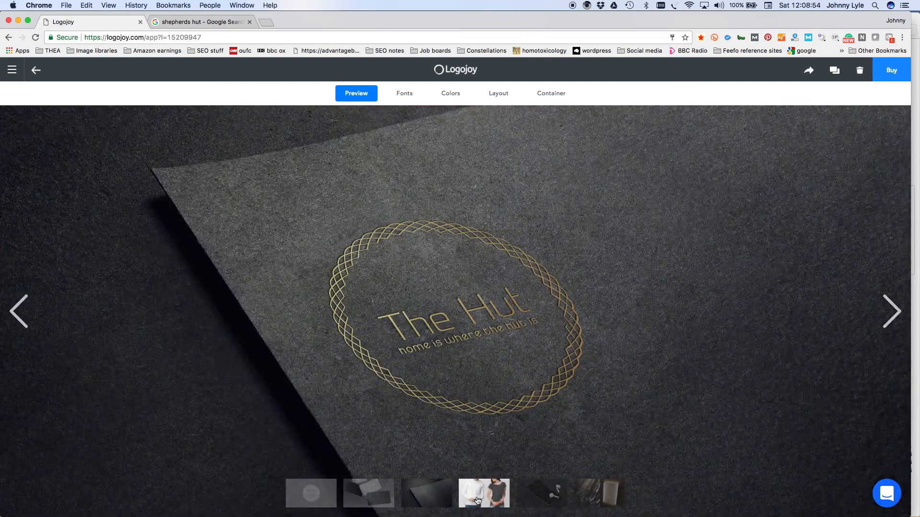
pyautogui.click(477, 501)
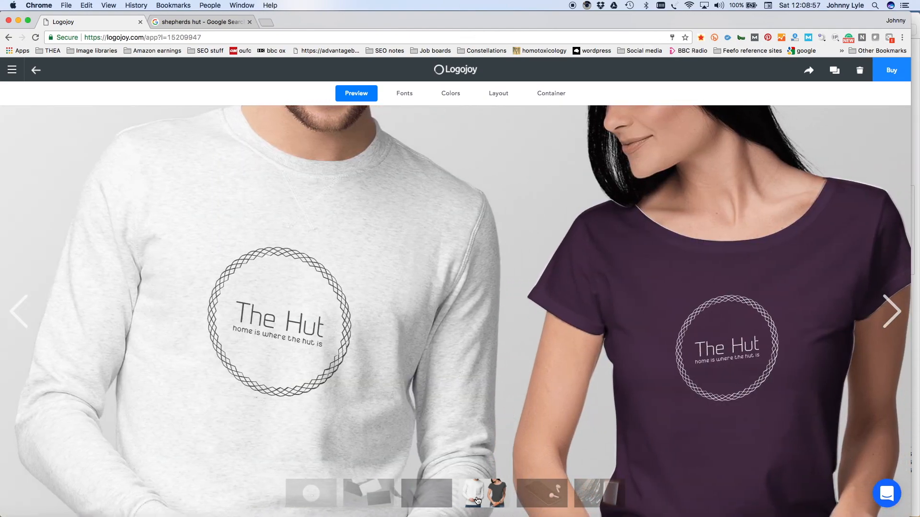
pyautogui.click(535, 501)
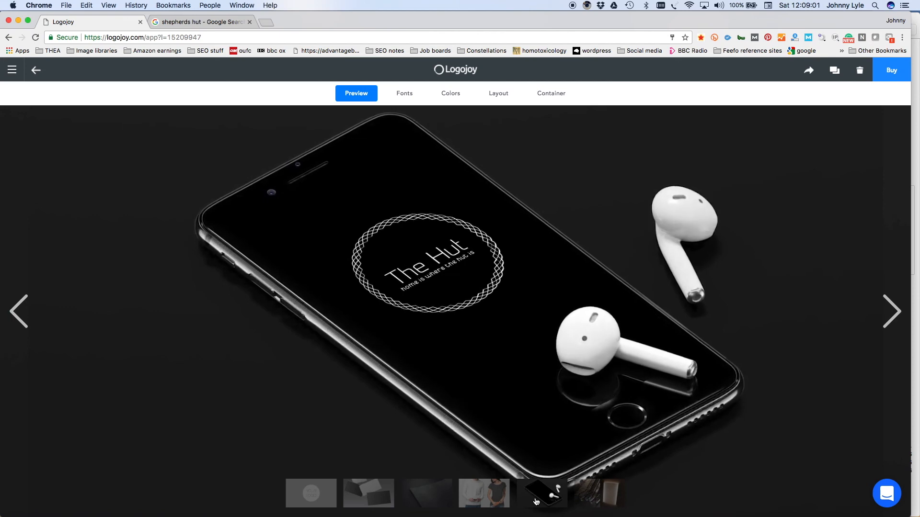
pyautogui.click(601, 496)
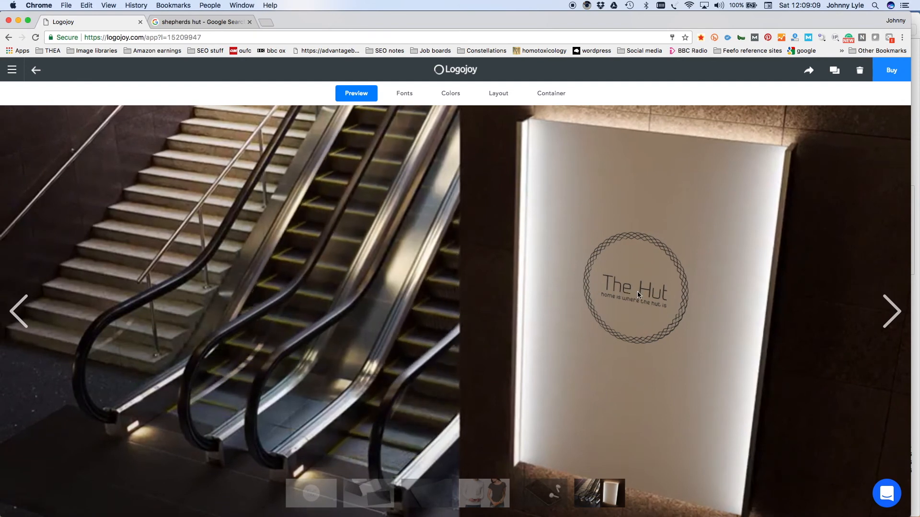
# Examine the Sans Serif font variations for the company name in the ring logo.
pyautogui.click(409, 93)
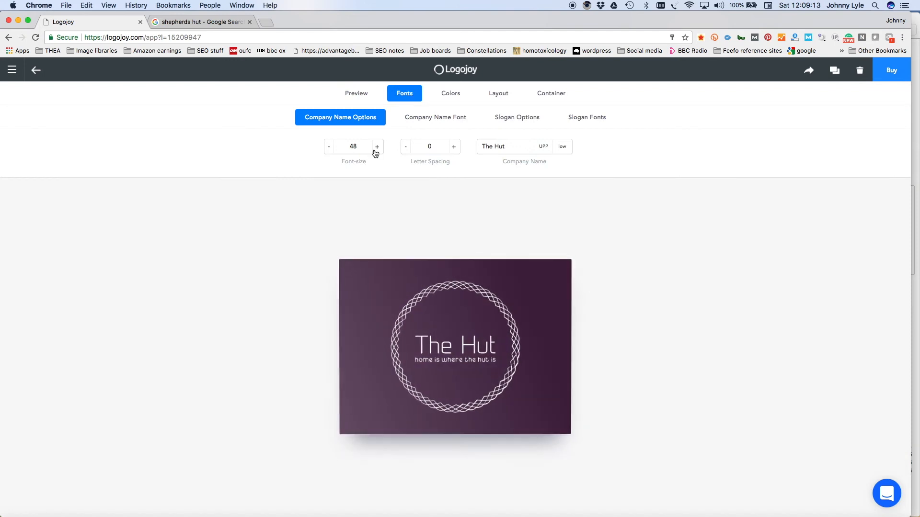
pyautogui.click(419, 122)
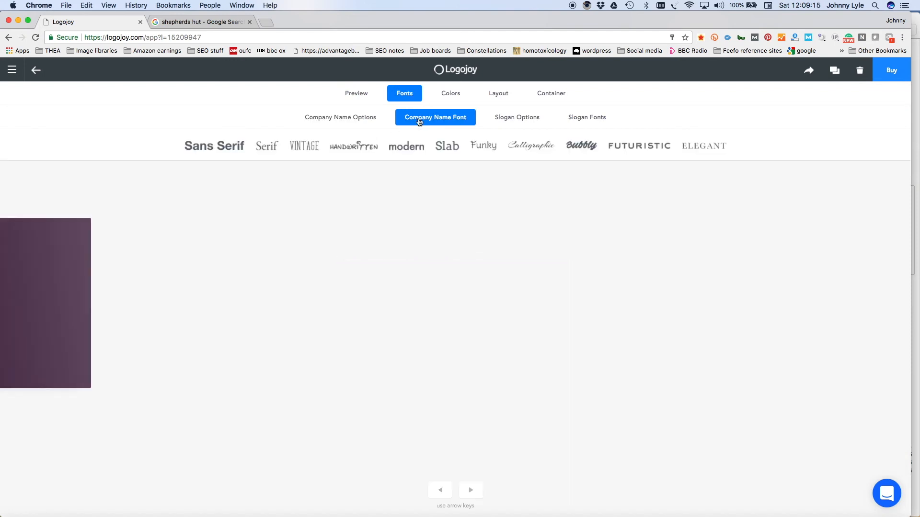
pyautogui.click(222, 150)
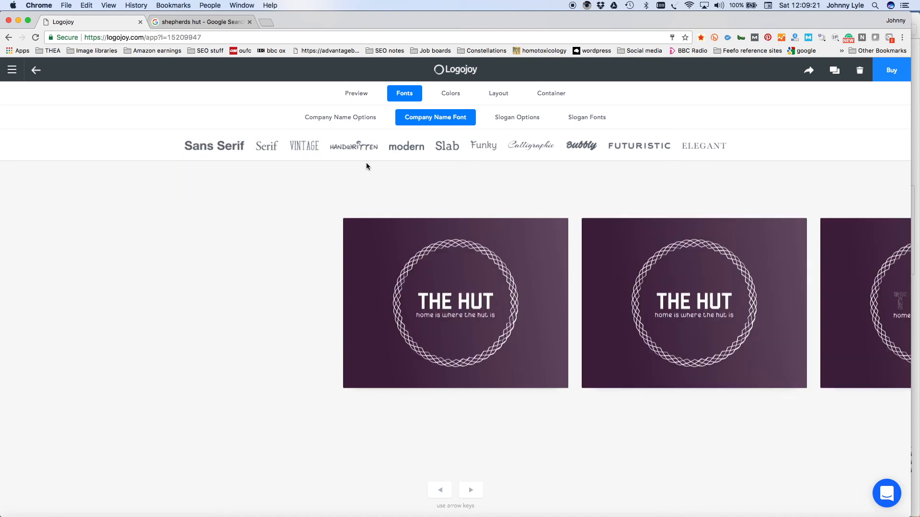
pyautogui.click(476, 495)
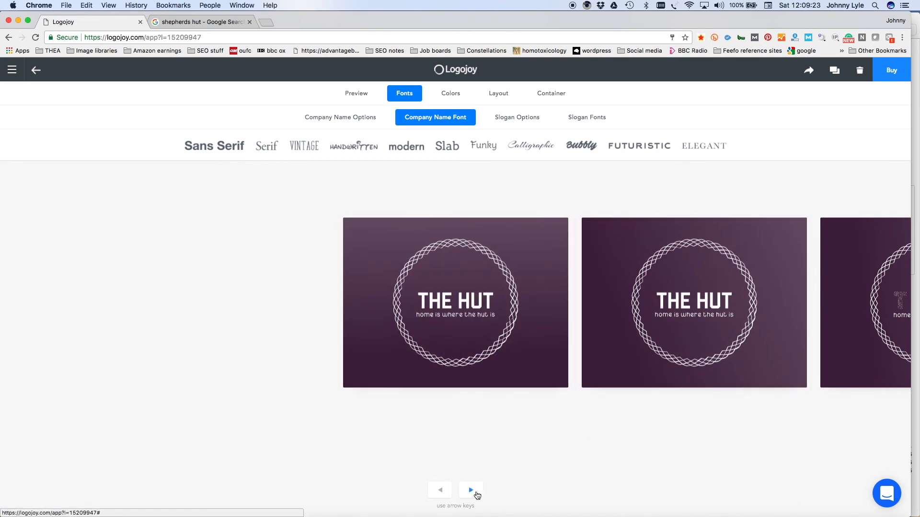
pyautogui.click(475, 494)
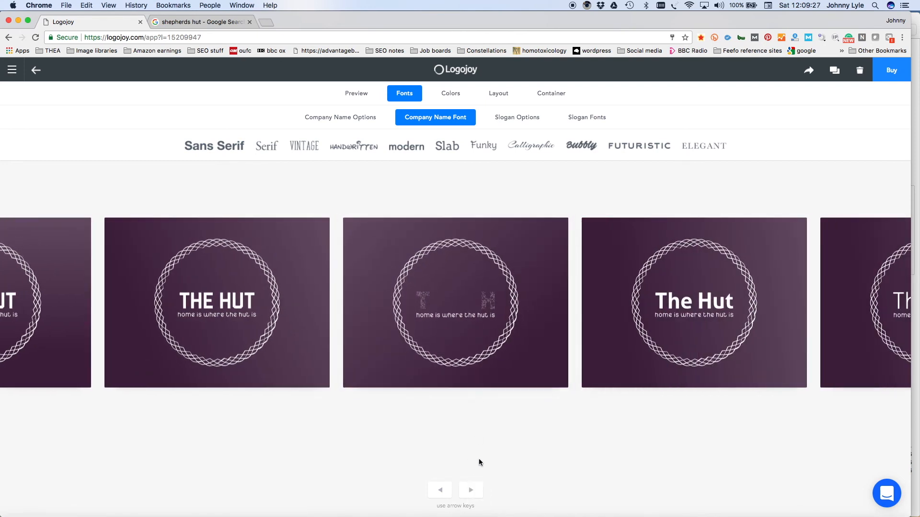
pyautogui.click(472, 493)
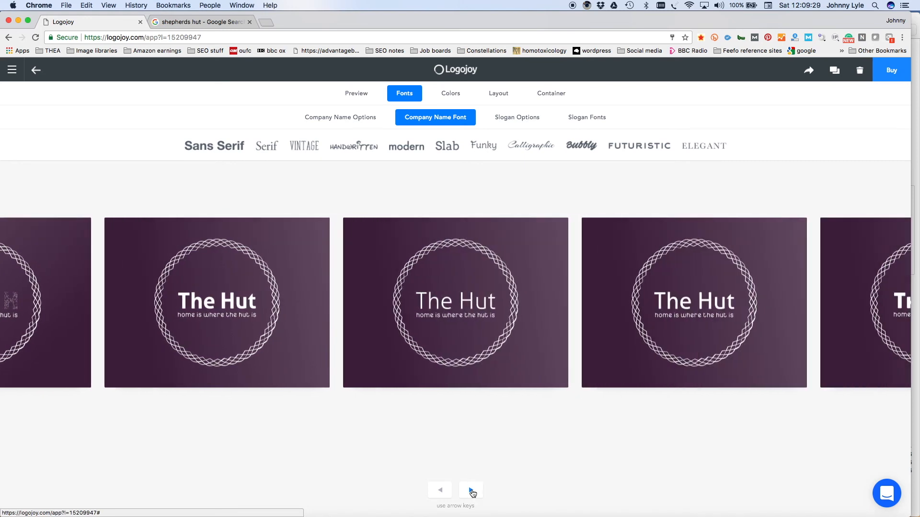
pyautogui.click(472, 493)
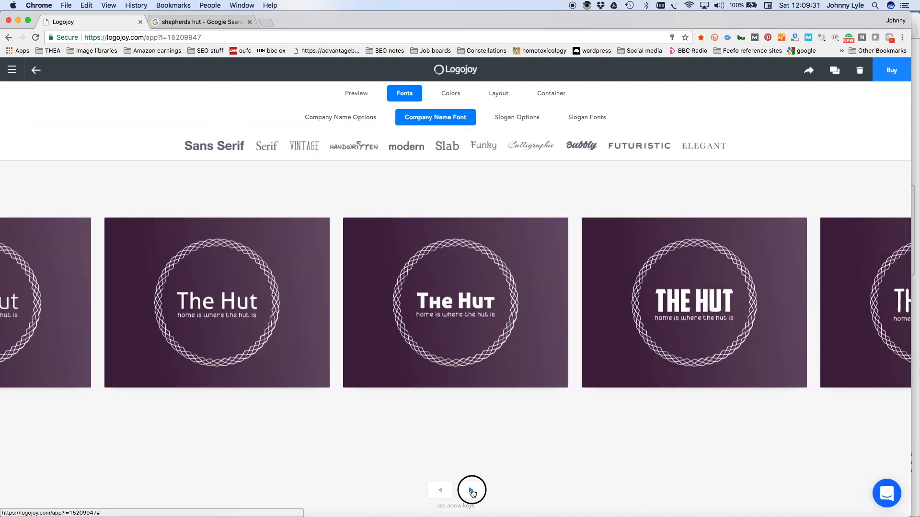
pyautogui.click(472, 494)
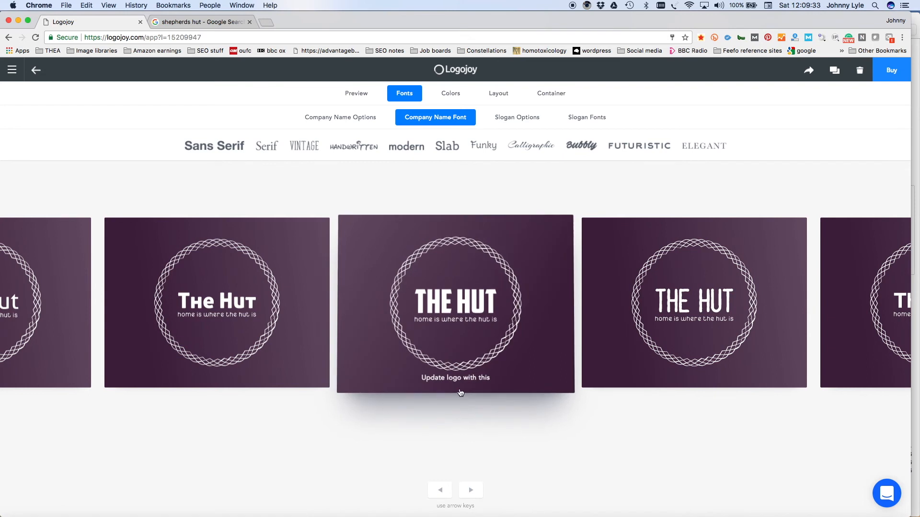
pyautogui.click(470, 492)
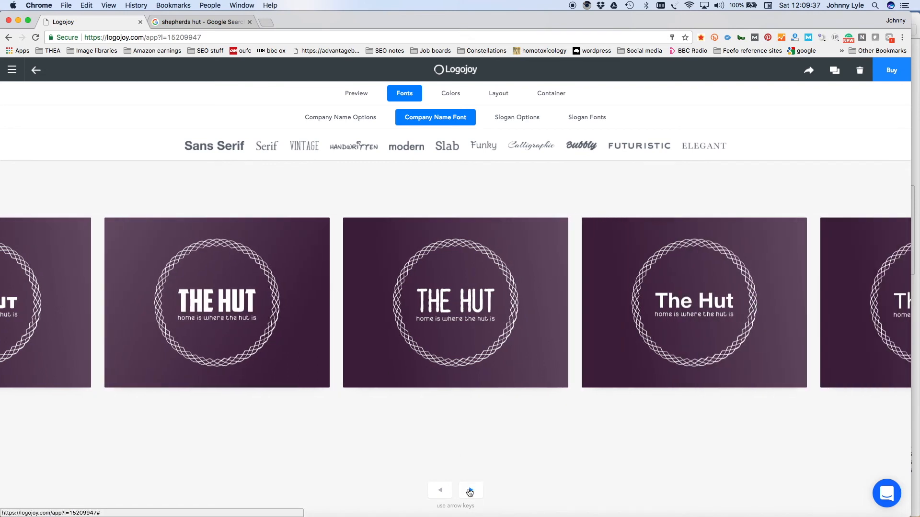
pyautogui.moveTo(449, 304)
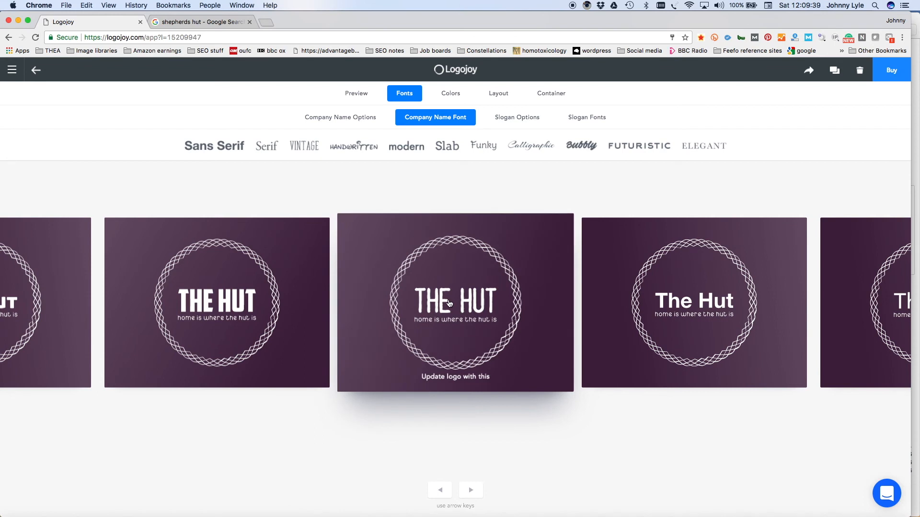
pyautogui.click(471, 493)
pyautogui.click(470, 492)
pyautogui.click(470, 492)
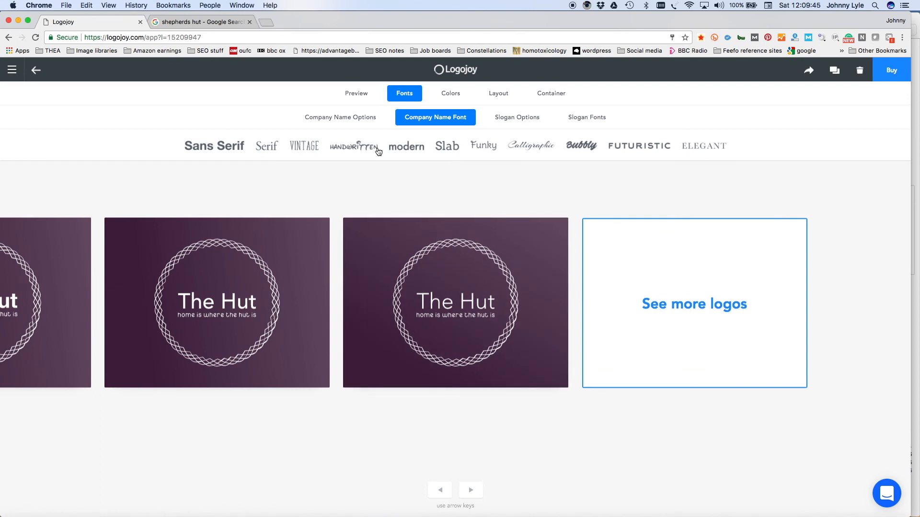
# Browse the Handwritten fonts for the company name and update the ring logo with the tall brush-script version.
pyautogui.click(359, 151)
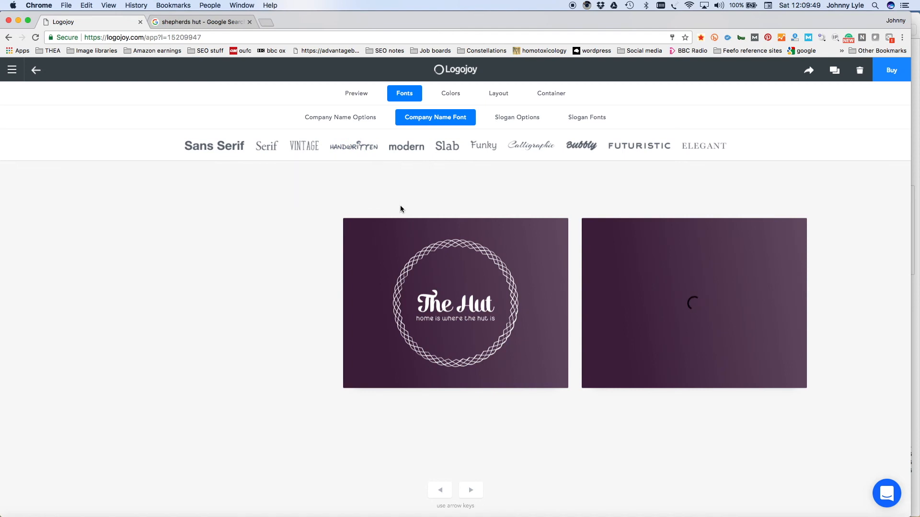
pyautogui.click(475, 492)
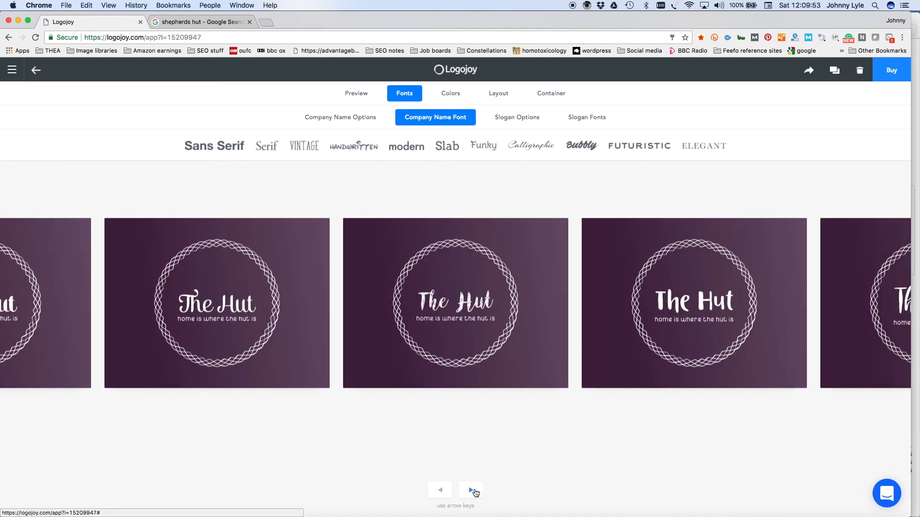
pyautogui.click(474, 491)
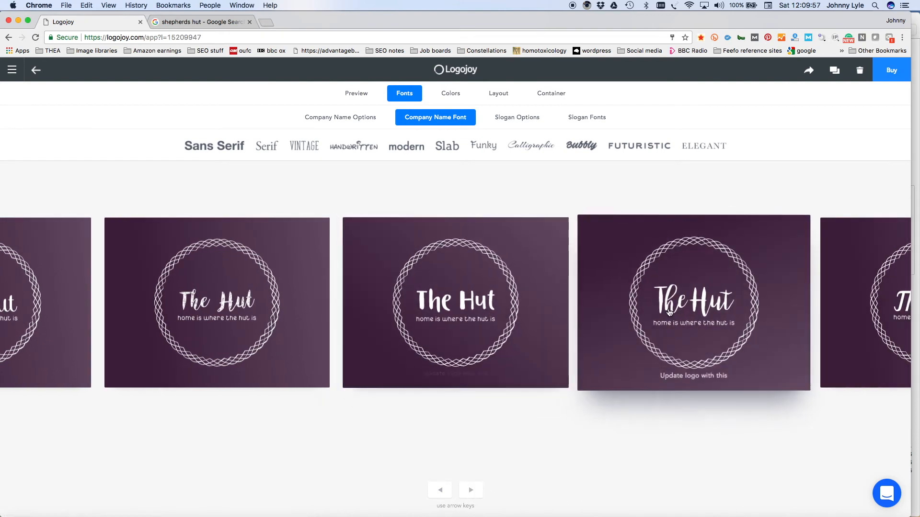
pyautogui.click(470, 493)
pyautogui.click(470, 493)
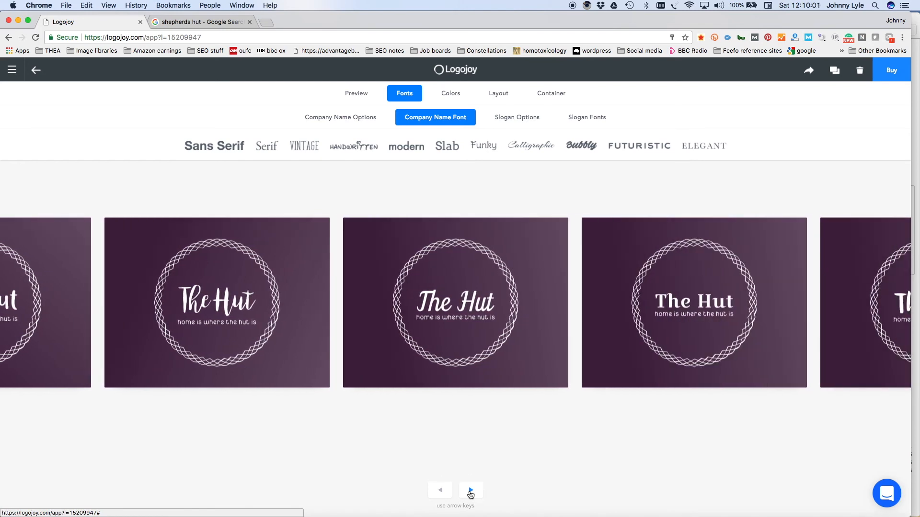
pyautogui.click(471, 492)
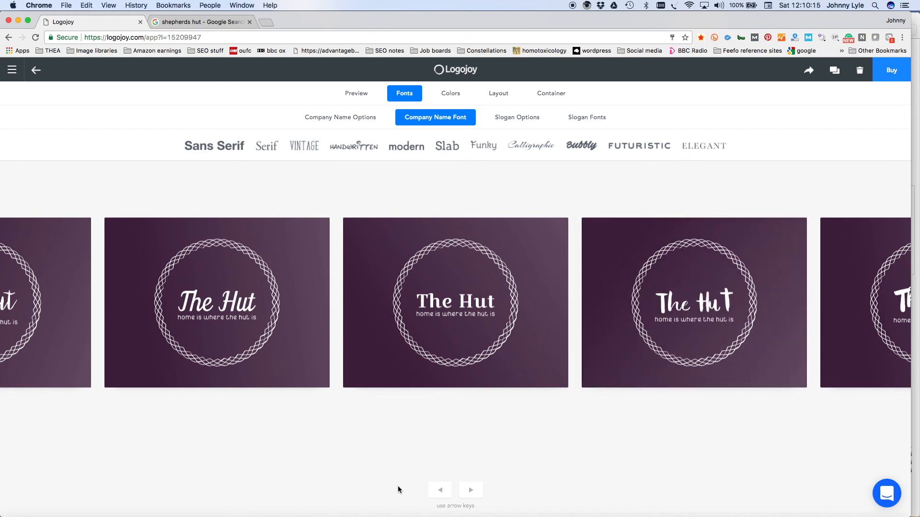
pyautogui.click(439, 491)
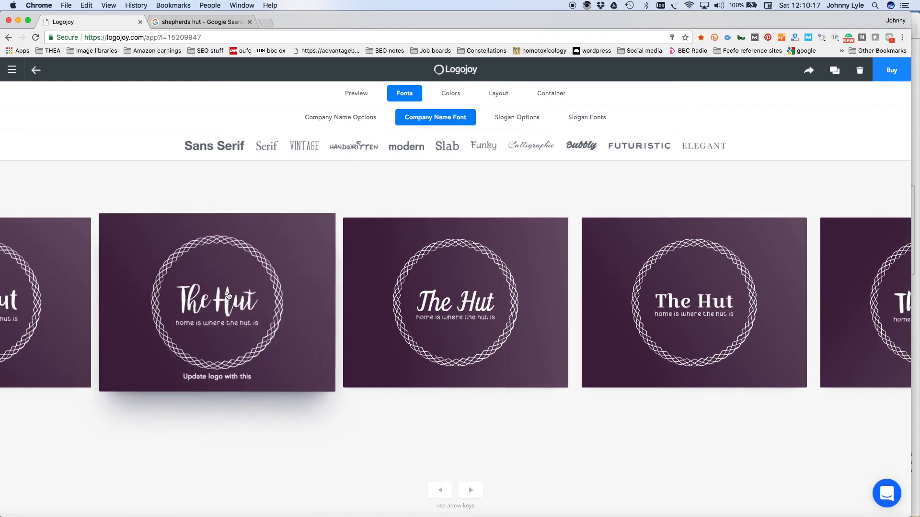
pyautogui.click(234, 305)
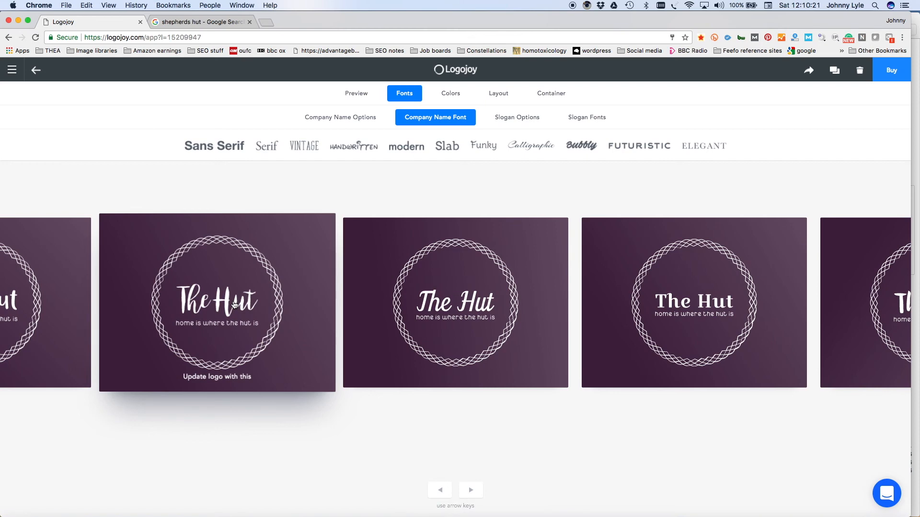
# Preview the brush-script ring logo on the lit sign, phone, shirt and gold-embossed paper mockups.
pyautogui.click(359, 95)
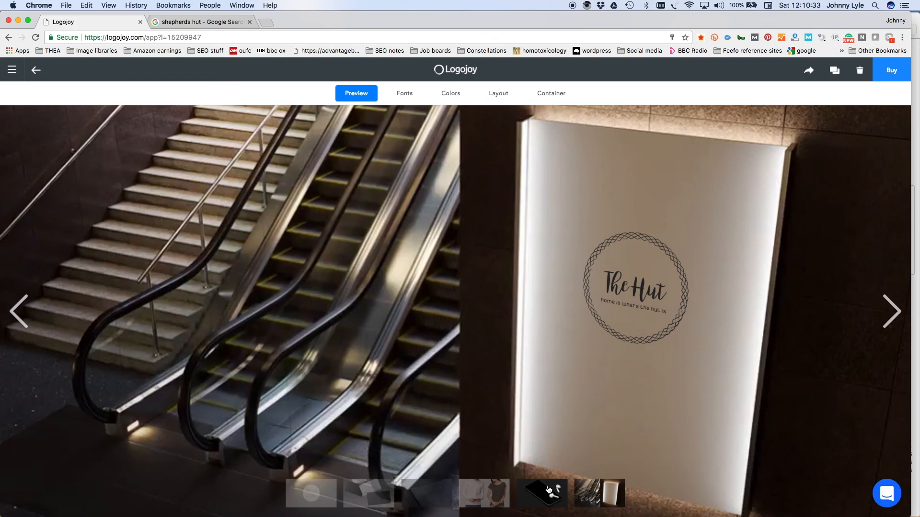
pyautogui.click(16, 309)
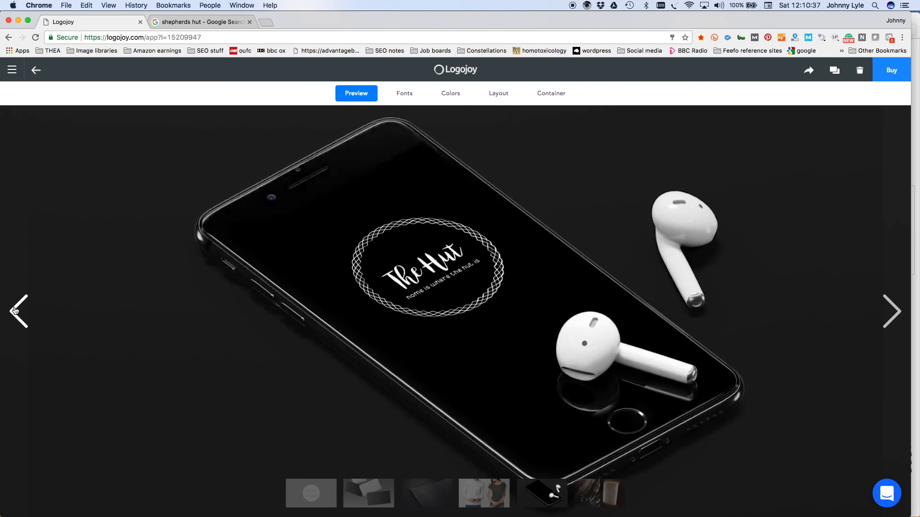
pyautogui.click(16, 309)
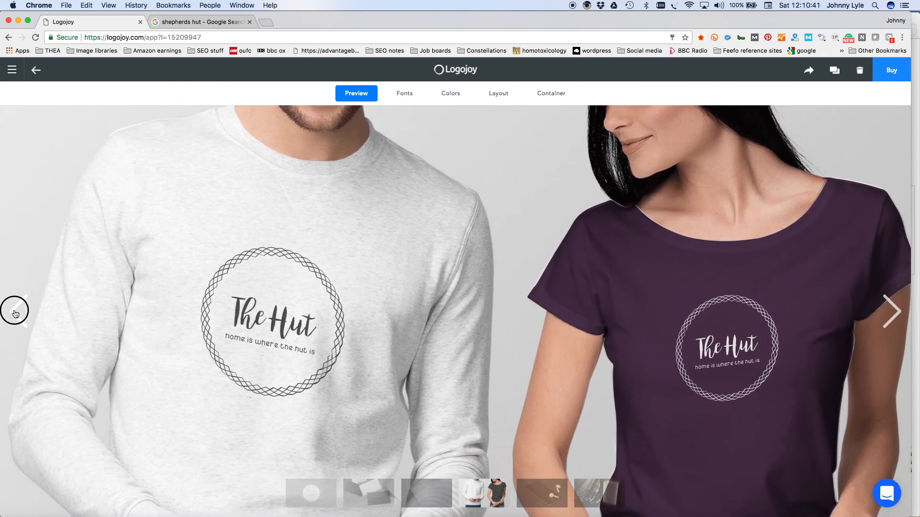
pyautogui.click(16, 311)
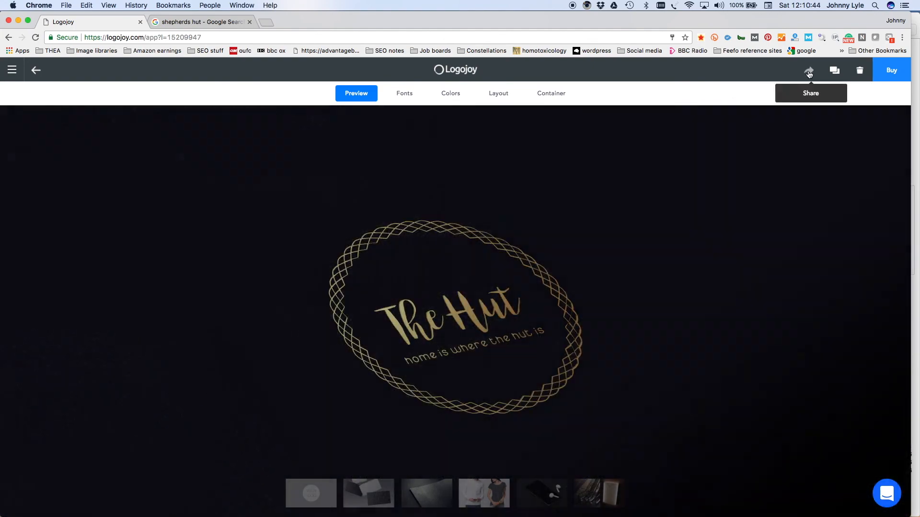
# Copy the plum ring logo's share link, open it in a new browser tab and dismiss the Logo Credit pop-up.
pyautogui.click(809, 71)
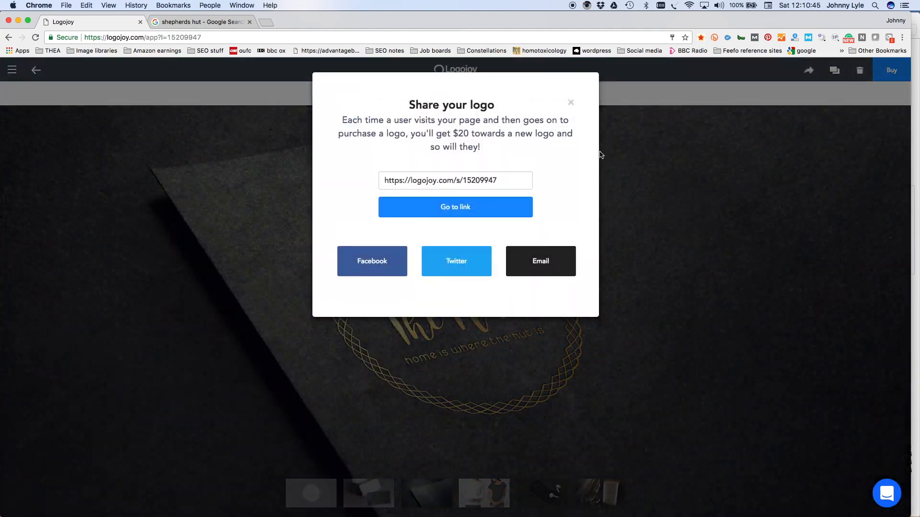
pyautogui.tripleClick(496, 178)
pyautogui.press('super+c')
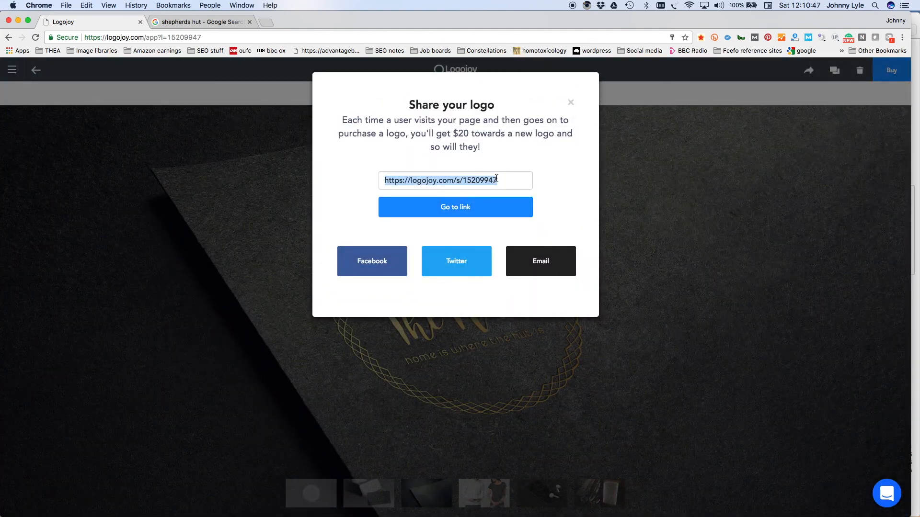
pyautogui.click(264, 24)
pyautogui.press('super+v')
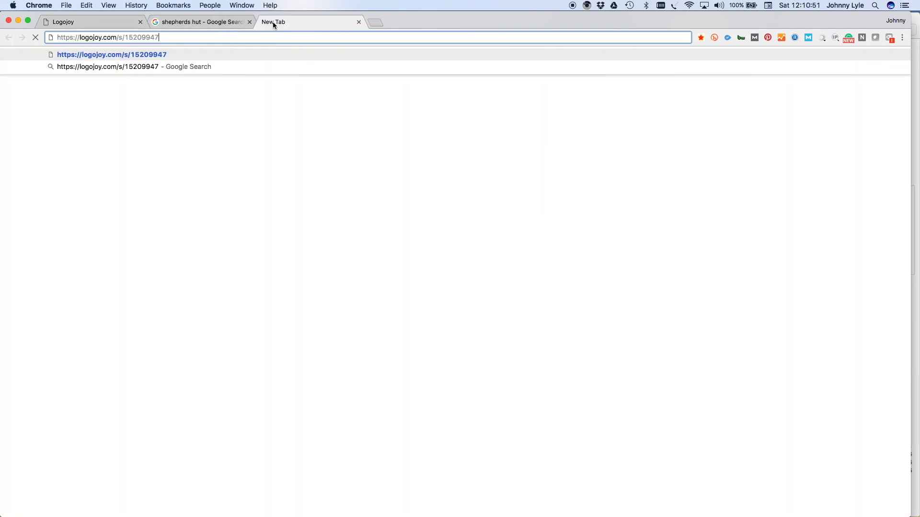
pyautogui.press('Return')
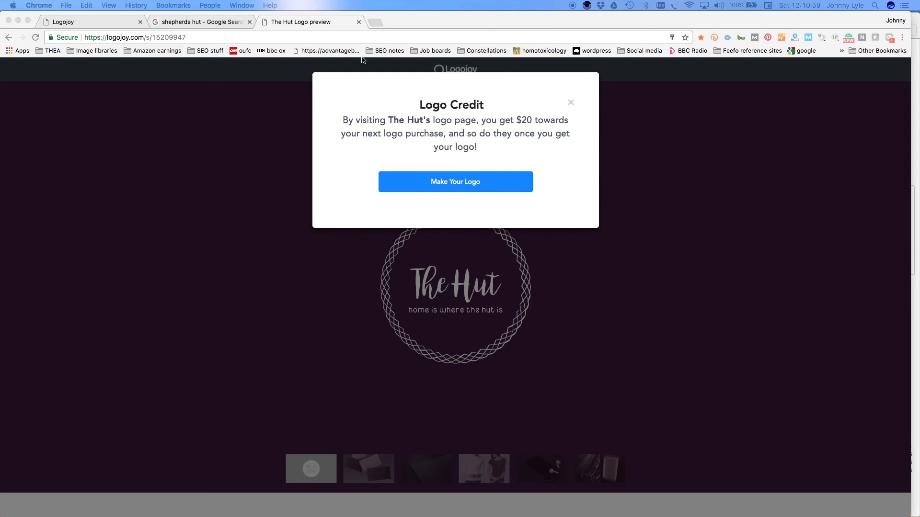
pyautogui.click(571, 103)
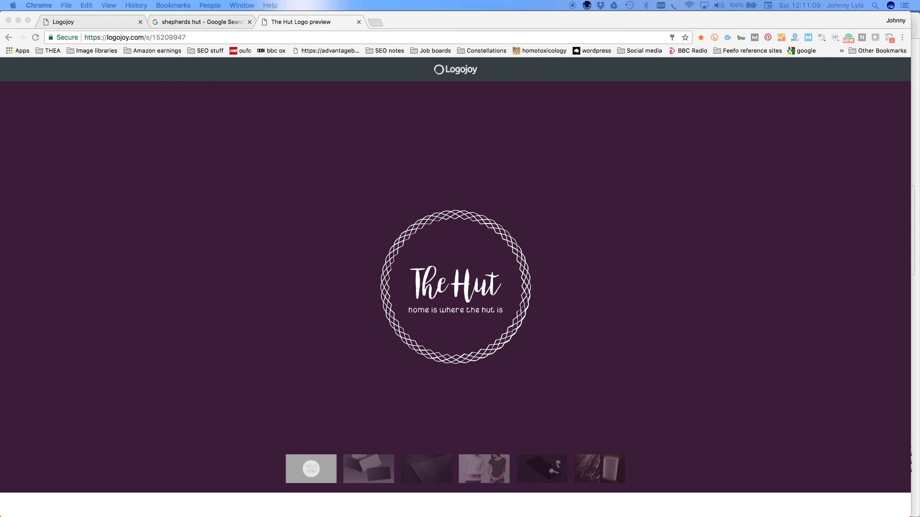
pyautogui.click(375, 23)
pyautogui.write('https://logojoy.com/s/15209939')
pyautogui.press('Return')
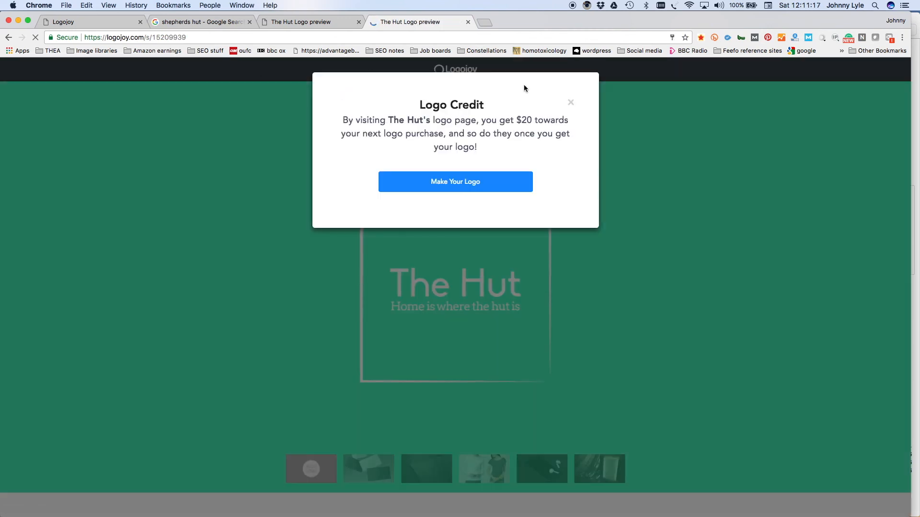
pyautogui.click(571, 103)
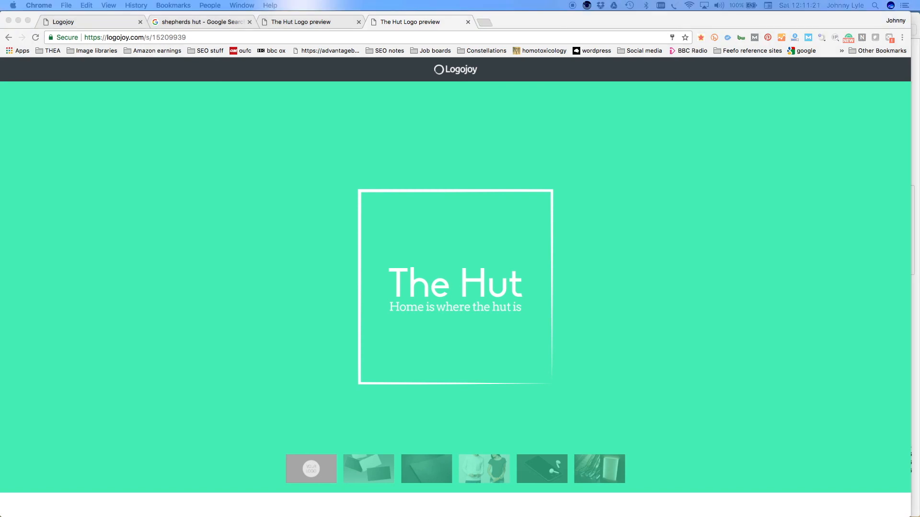
pyautogui.click(483, 22)
pyautogui.write('https://logojoy.com/s/15209931')
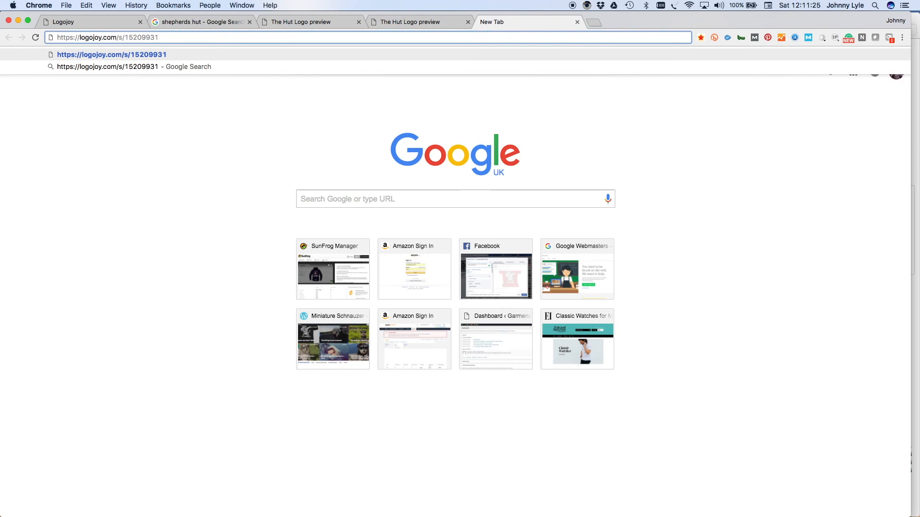
pyautogui.press('Return')
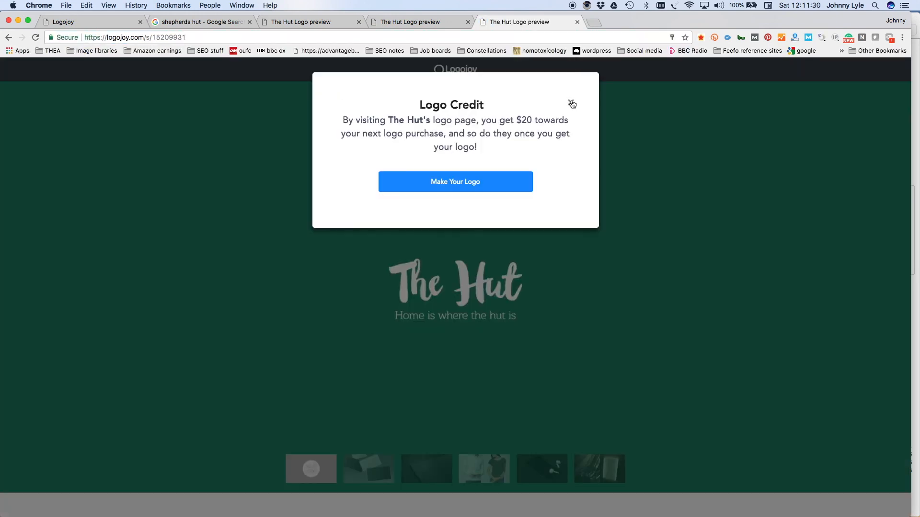
pyautogui.click(572, 103)
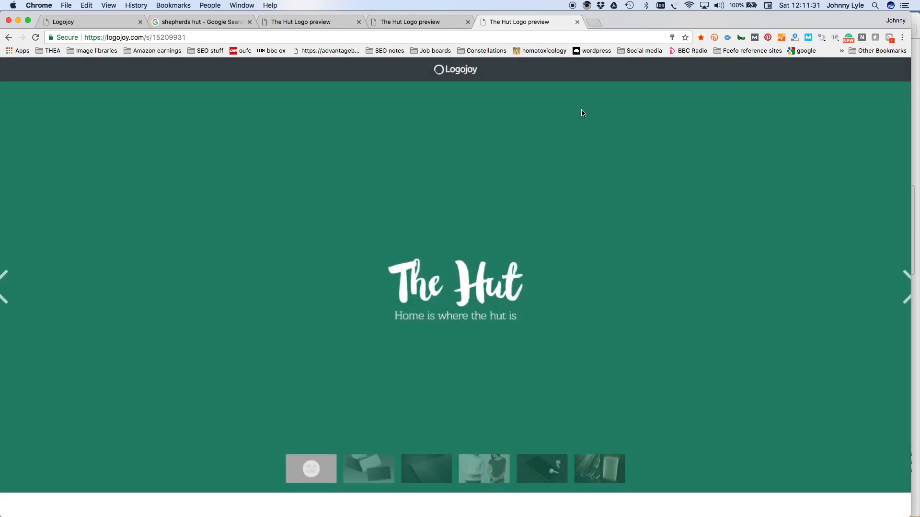
# Compare the shared previews of the mint square logo and the plum ring logo.
pyautogui.click(425, 21)
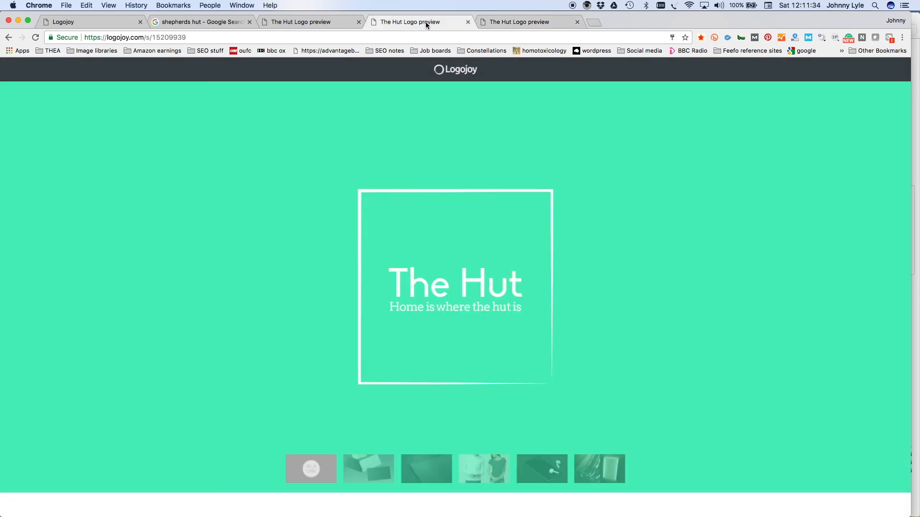
pyautogui.click(325, 23)
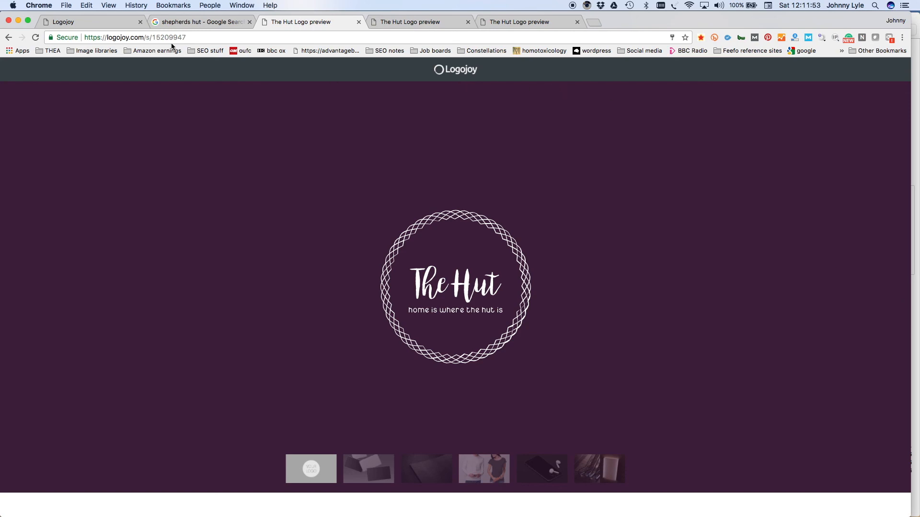
# Close the share dialog in the logo editor and look at the buying option for the plum ring logo.
pyautogui.click(90, 26)
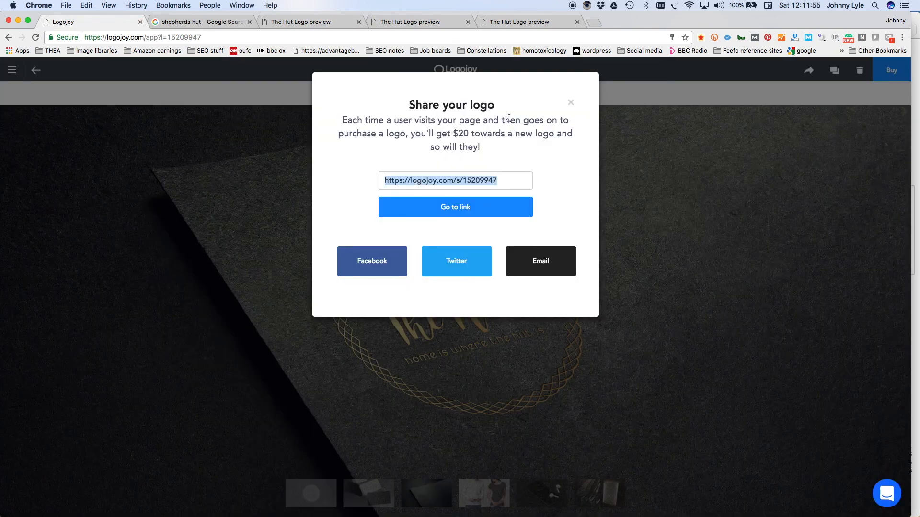
pyautogui.click(571, 102)
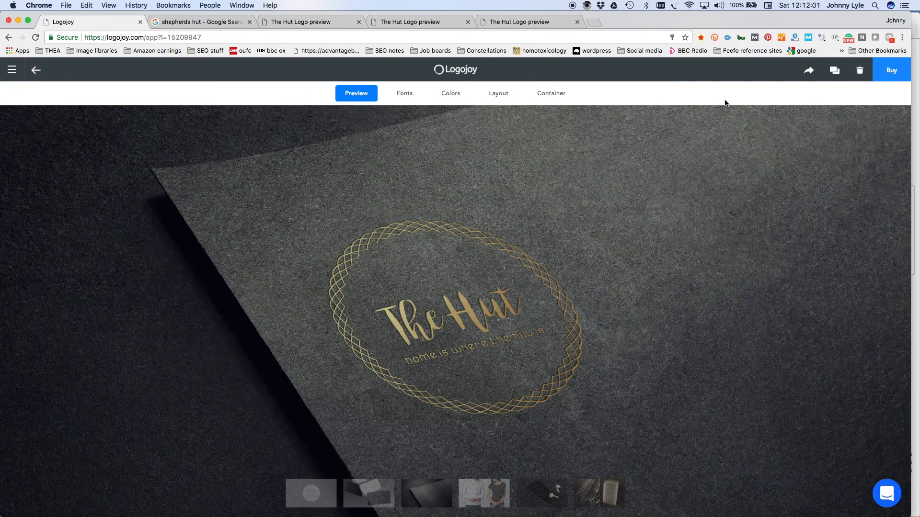
pyautogui.click(893, 73)
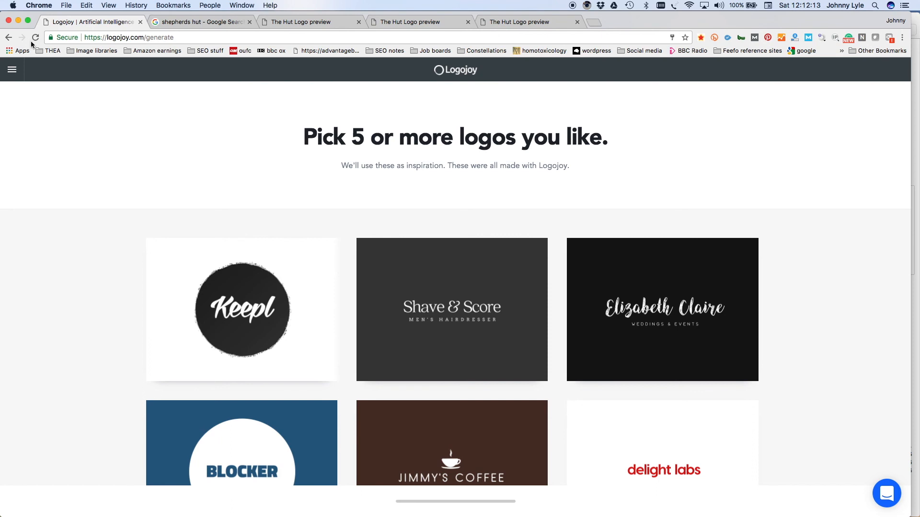
pyautogui.click(7, 39)
# Review the shared previews of the plum ring, mint square and green script logos in turn.
pyautogui.click(315, 24)
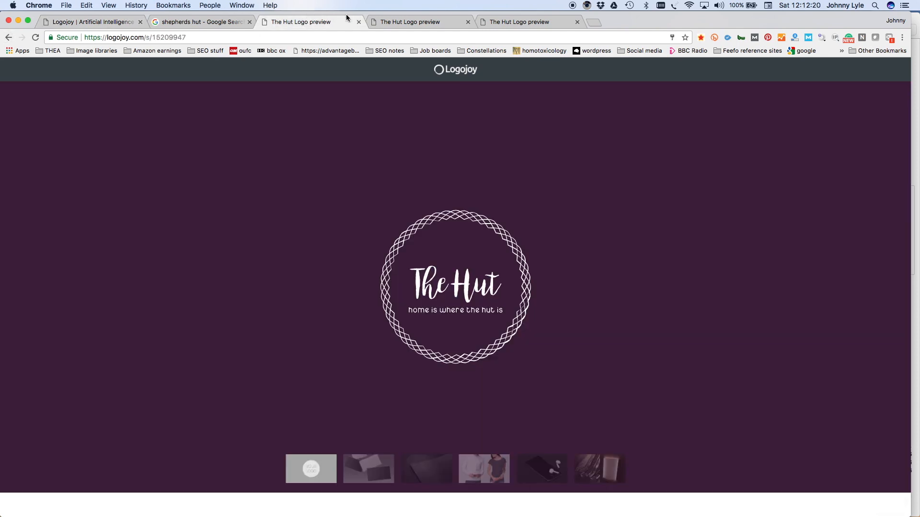
pyautogui.click(410, 25)
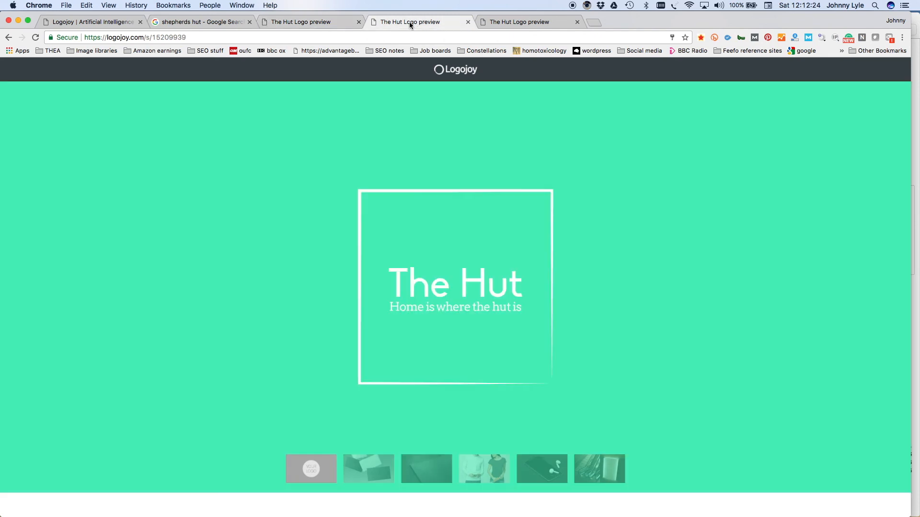
pyautogui.click(512, 23)
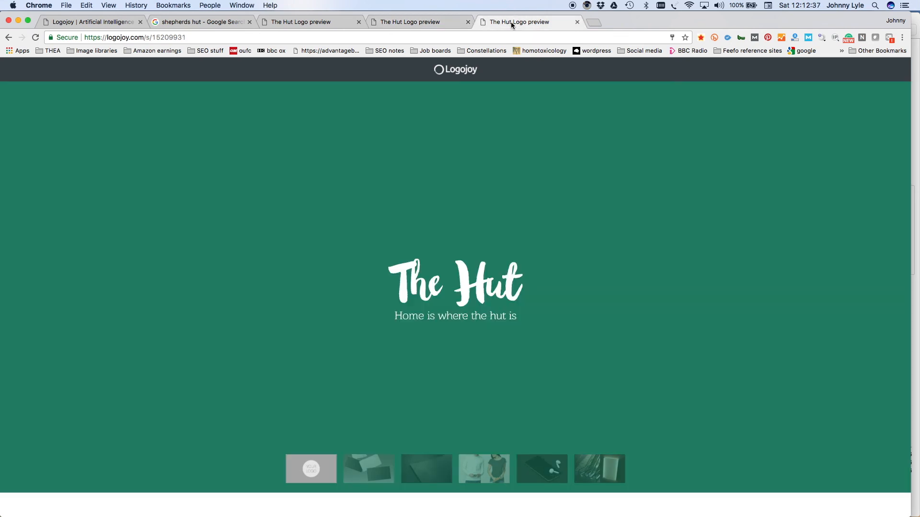